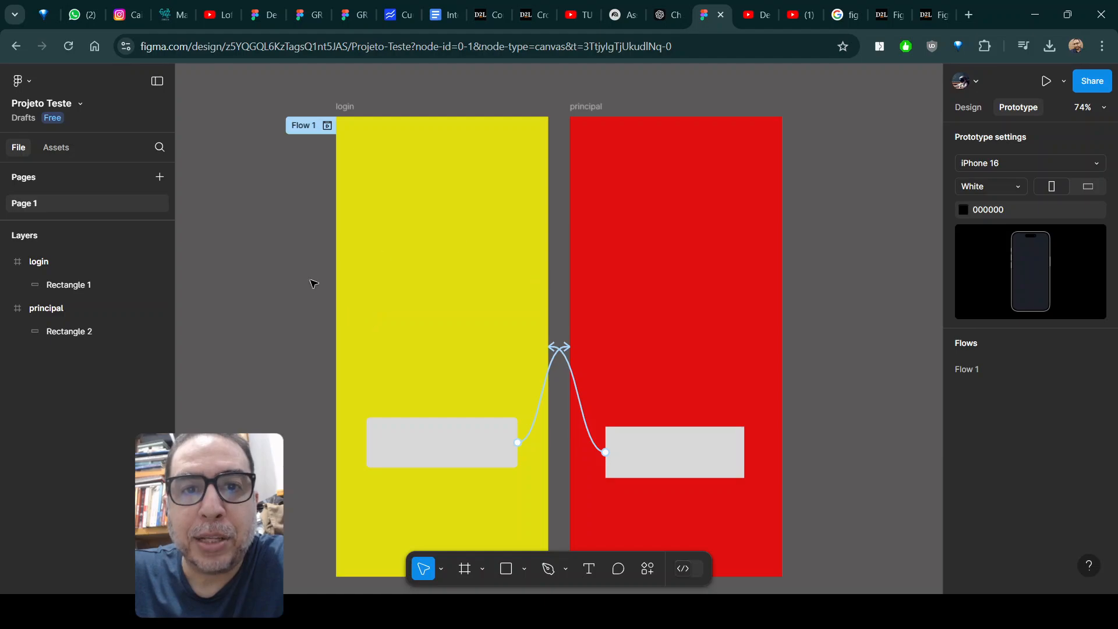
# Delete the grey rectangles from the login and principal frames.
pyautogui.moveTo(257, 341); pyautogui.dragTo(770, 506)
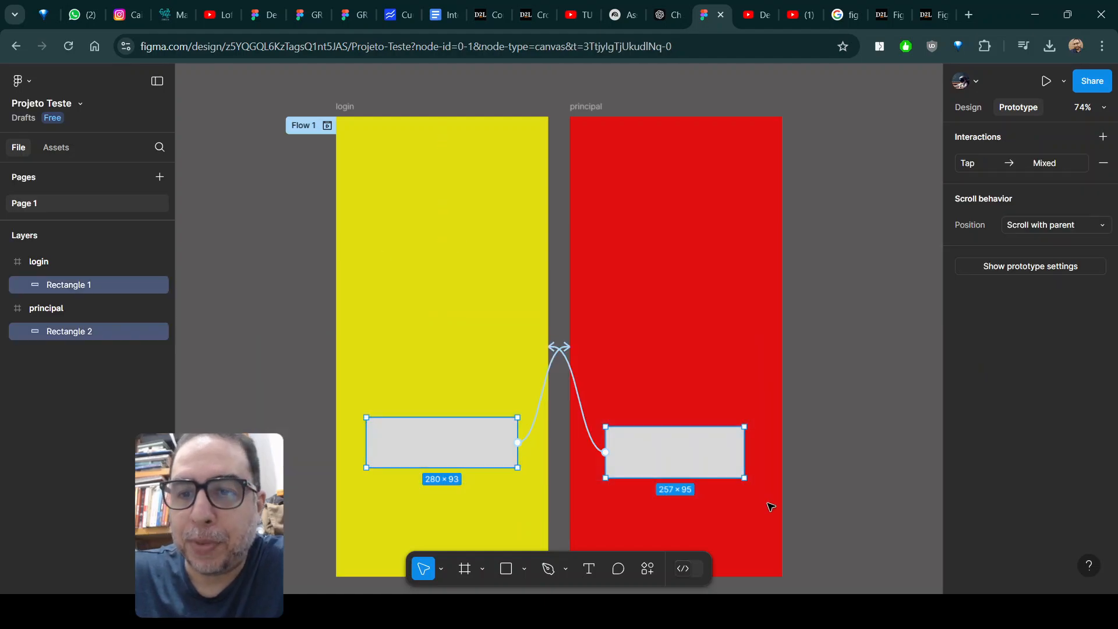
pyautogui.press('Delete')
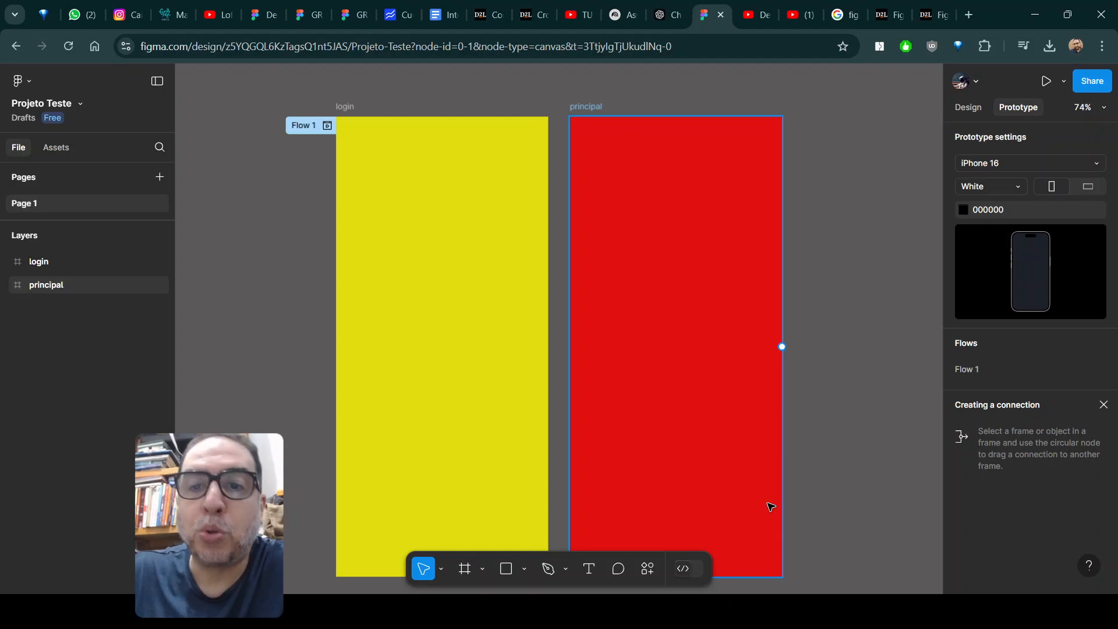
# Draw a rectangle about 157 × 196 on the empty canvas below the login frame.
pyautogui.scroll(-6, 442, 410)
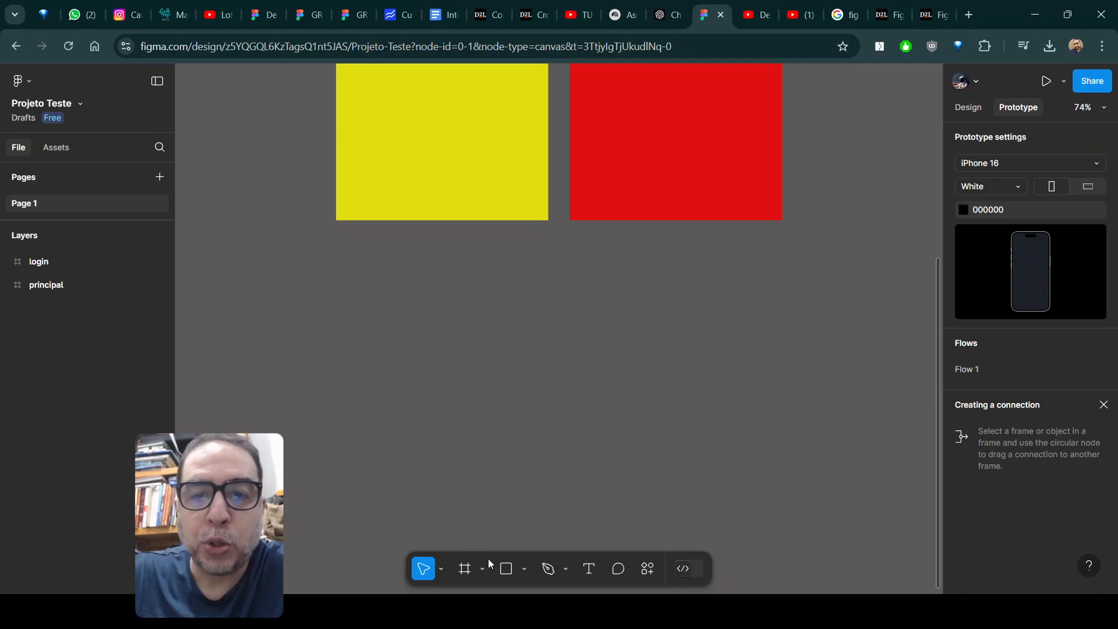
pyautogui.click(506, 569)
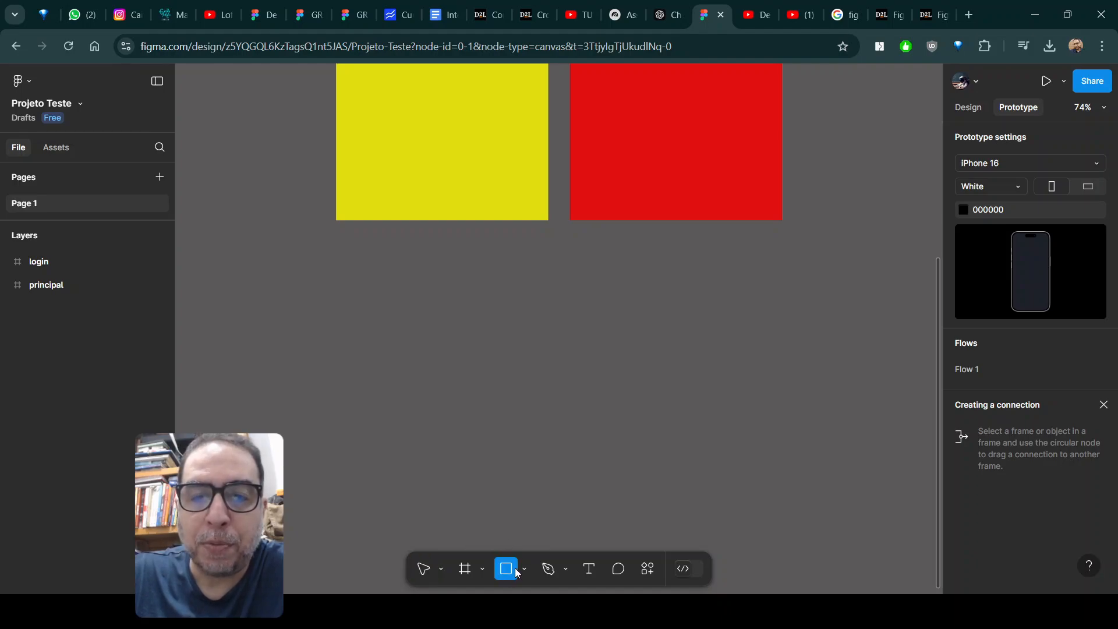
pyautogui.moveTo(357, 307)
pyautogui.mouseDown()
pyautogui.moveTo(392, 382)
pyautogui.moveTo(442, 412)
pyautogui.mouseUp()
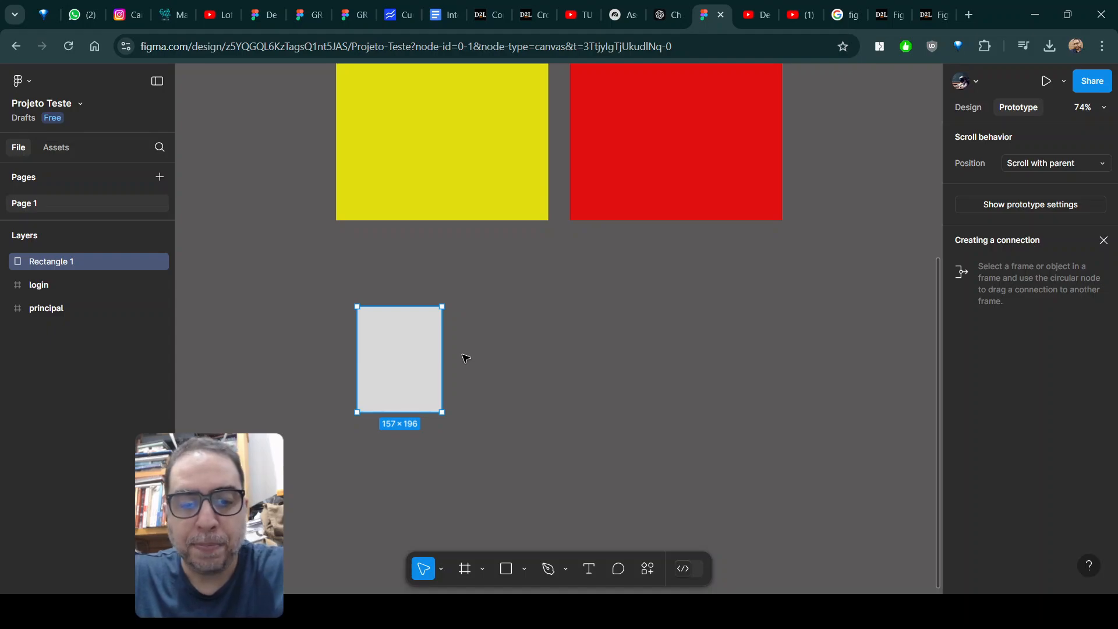
# Duplicate the rectangle beside itself, and duplicate the pair to form a horizontal row of four.
pyautogui.hotkey('ctrl', 'd')
pyautogui.moveTo(425, 355); pyautogui.dragTo(520, 362)
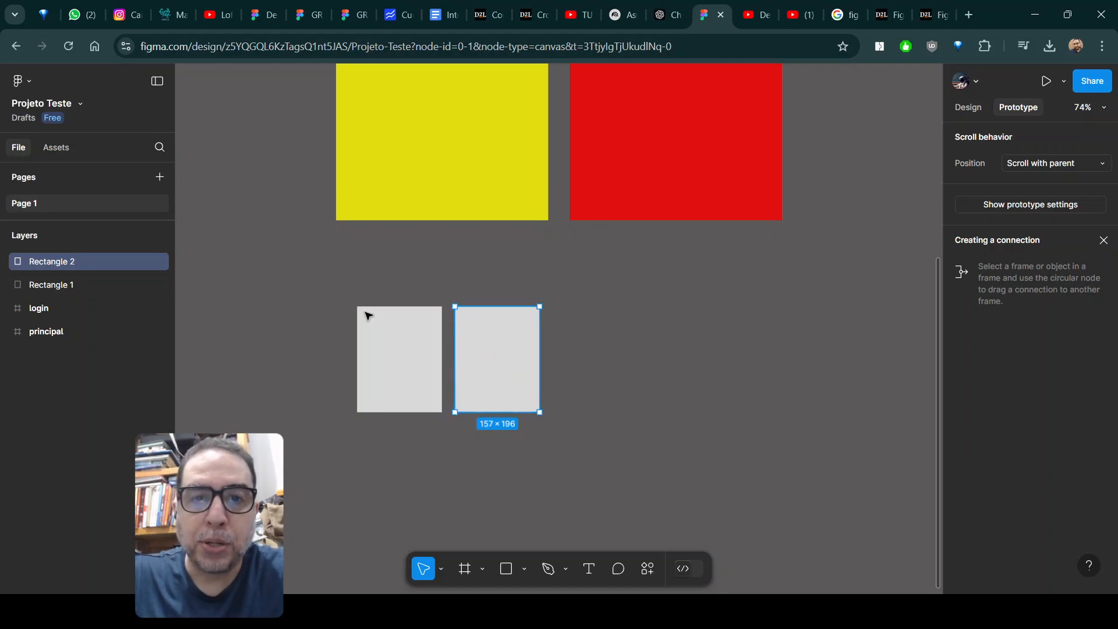
pyautogui.moveTo(339, 288); pyautogui.dragTo(568, 434)
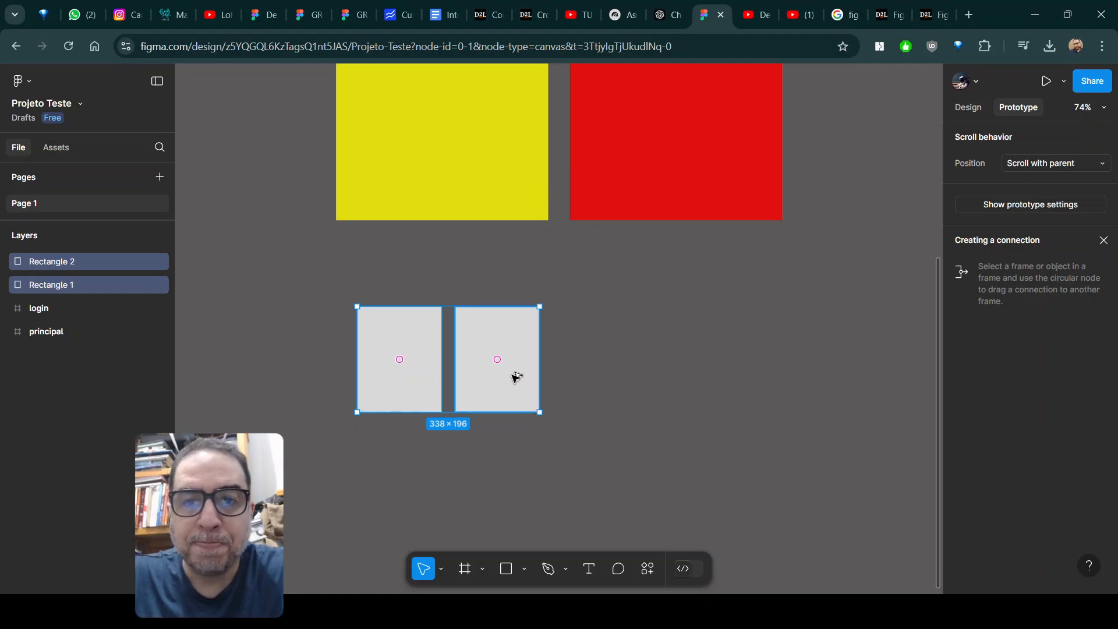
pyautogui.moveTo(516, 378); pyautogui.dragTo(714, 374)
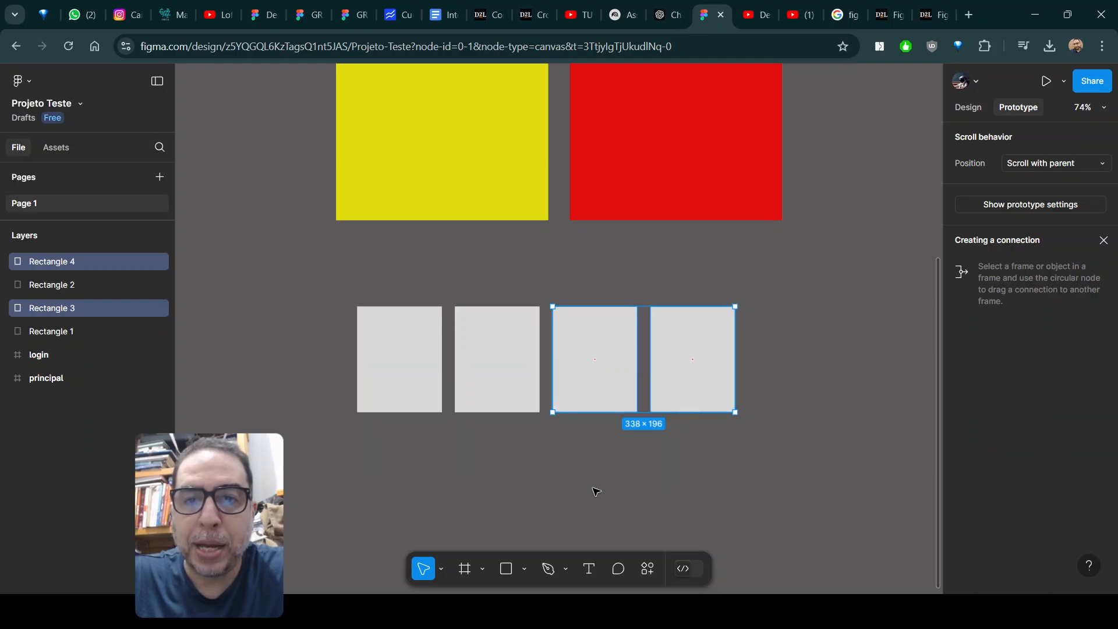
# Move the row of four rectangles leftward so that it starts beyond the login frame's left edge.
pyautogui.click(485, 442)
pyautogui.moveTo(322, 295); pyautogui.dragTo(769, 448)
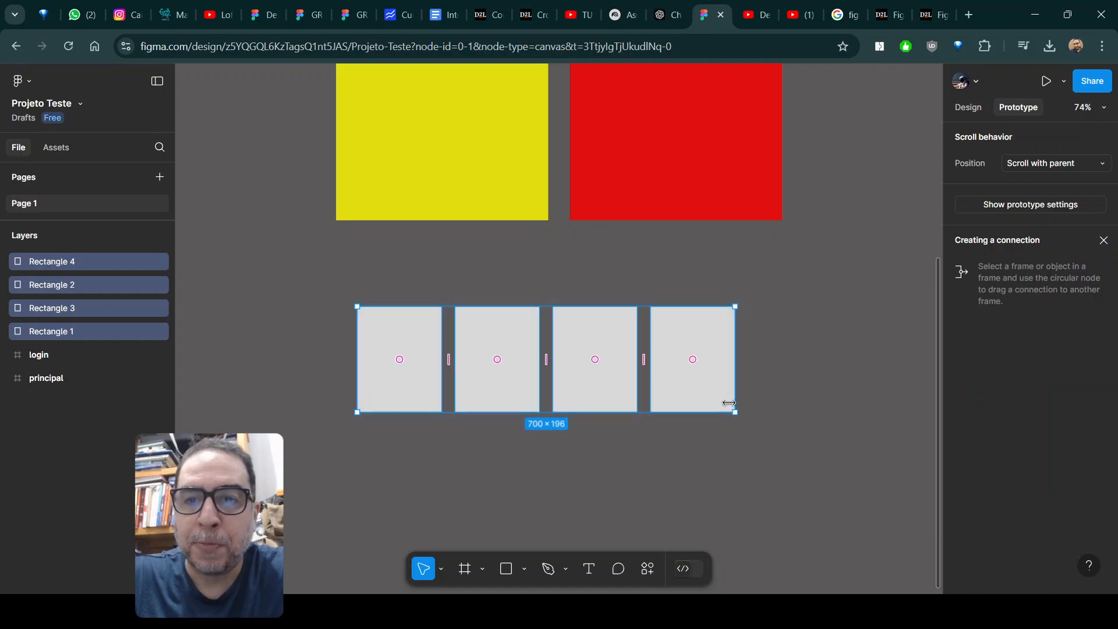
pyautogui.moveTo(730, 400); pyautogui.dragTo(624, 400)
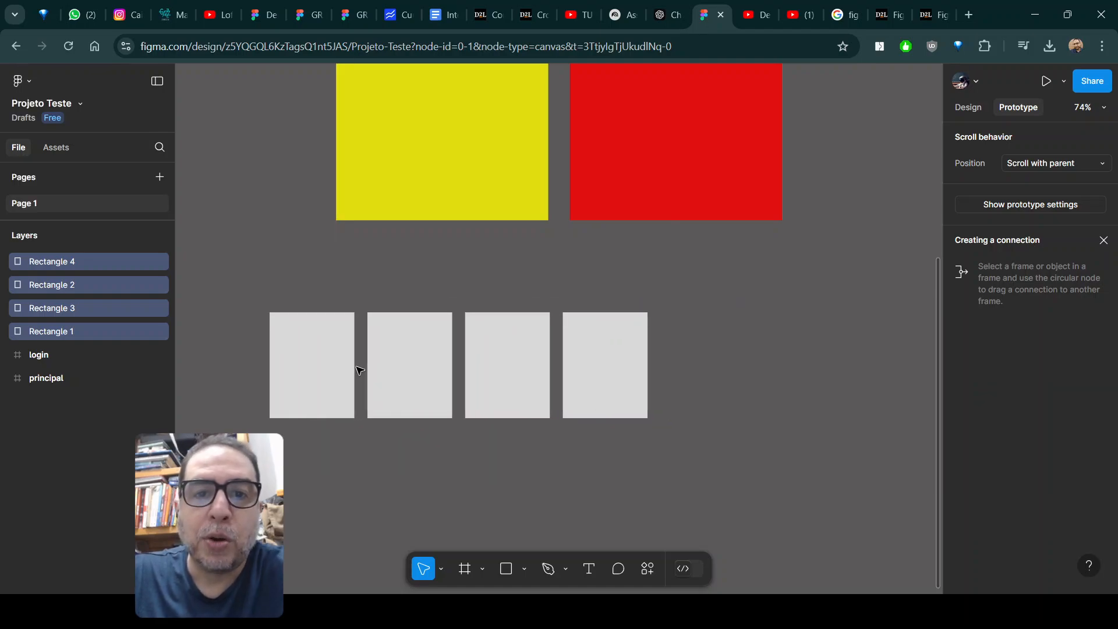
# Tighten the equal spacing between the four rectangles to about 19.
pyautogui.moveTo(213, 283); pyautogui.dragTo(689, 438)
pyautogui.moveTo(361, 400)
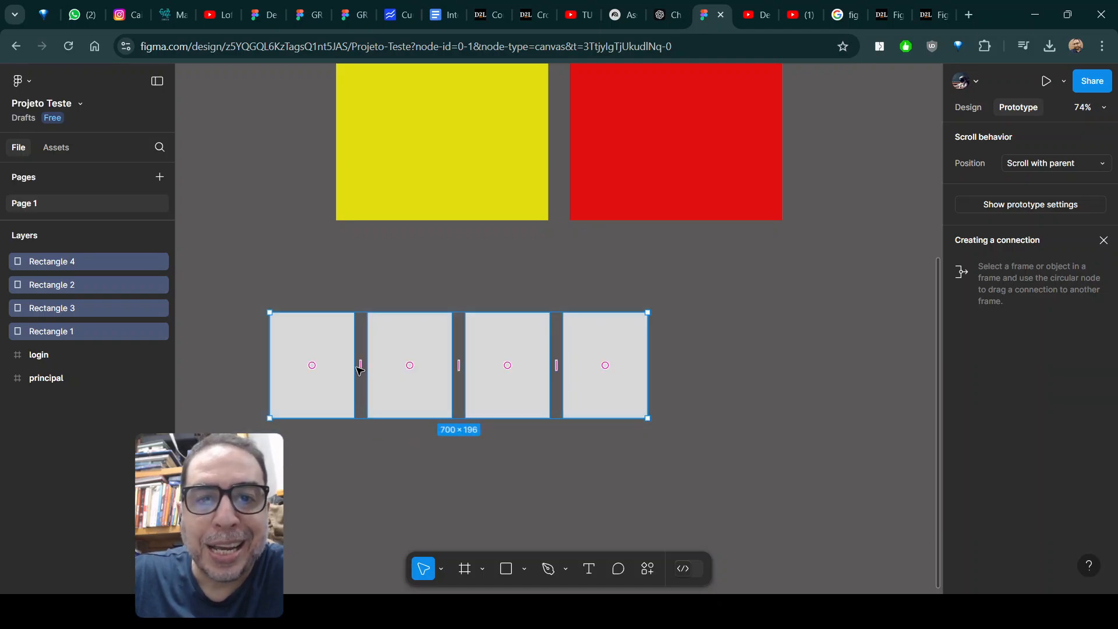
pyautogui.moveTo(361, 365)
pyautogui.mouseDown()
pyautogui.moveTo(375, 367)
pyautogui.moveTo(360, 369)
pyautogui.mouseUp()
pyautogui.click(414, 507)
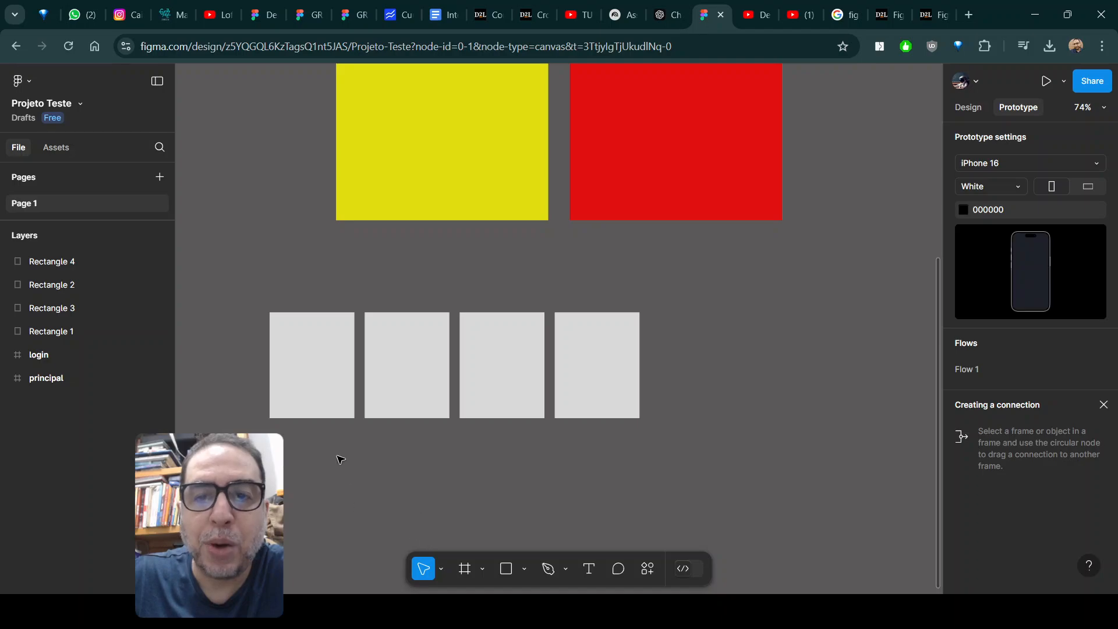
# Duplicate the first two rectangles to the end of the row, extending it to six with equal spacing.
pyautogui.moveTo(233, 268); pyautogui.dragTo(454, 473)
pyautogui.moveTo(404, 399); pyautogui.dragTo(787, 399)
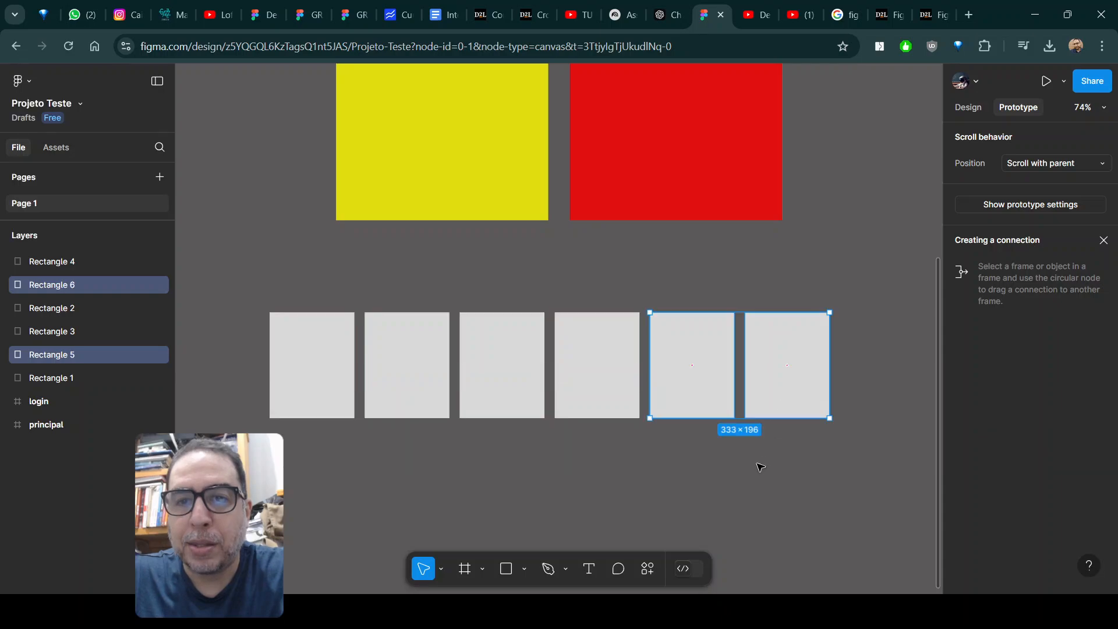
pyautogui.click(607, 513)
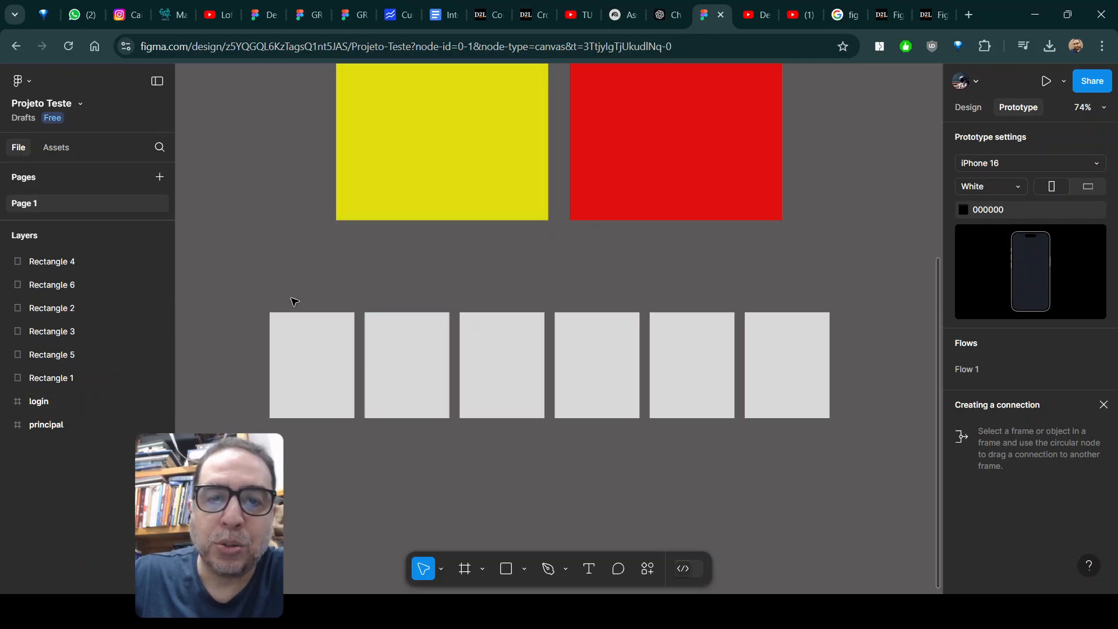
# Draw a frame of about 1079 × 245 around all six rectangles.
pyautogui.click(466, 568)
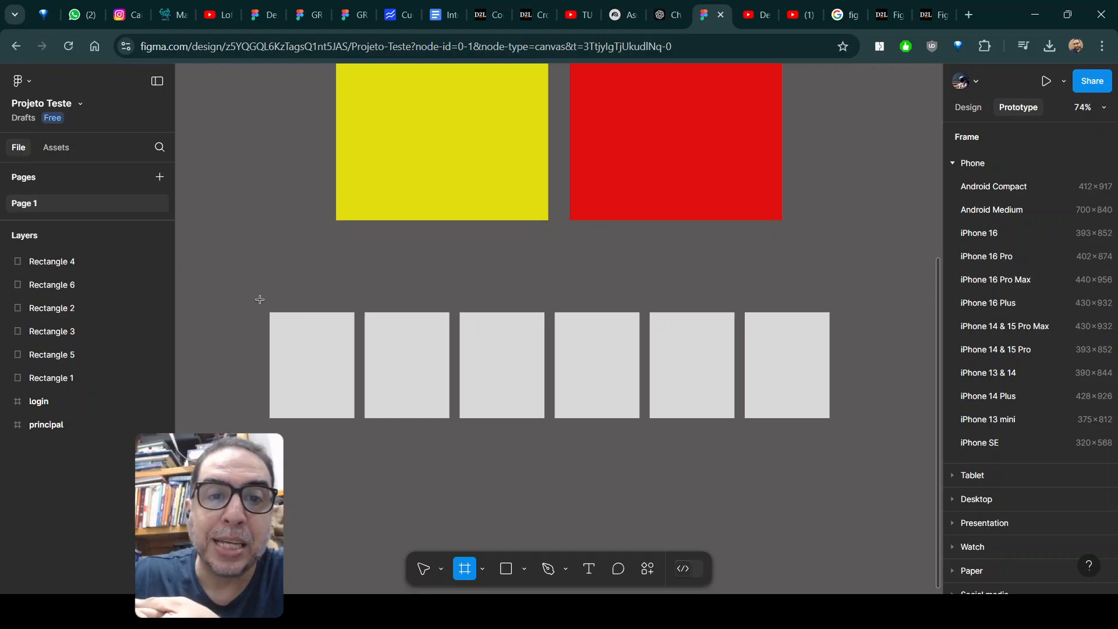
pyautogui.moveTo(261, 301); pyautogui.dragTo(844, 433)
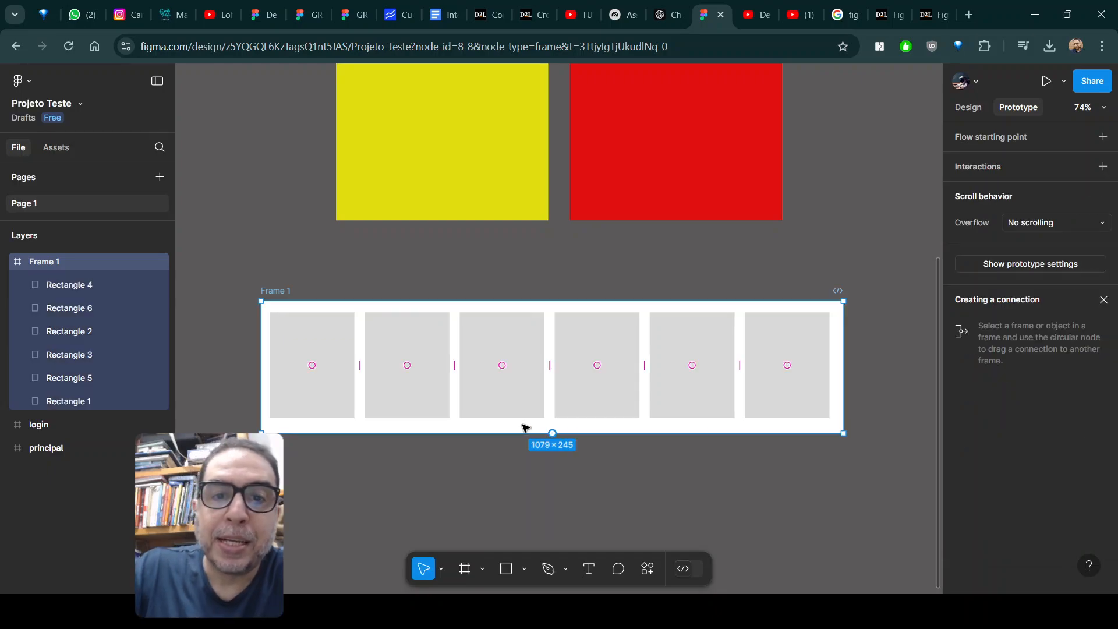
# Change the fill of all six rectangles inside the new frame to dark grey 797676.
pyautogui.click(286, 380)
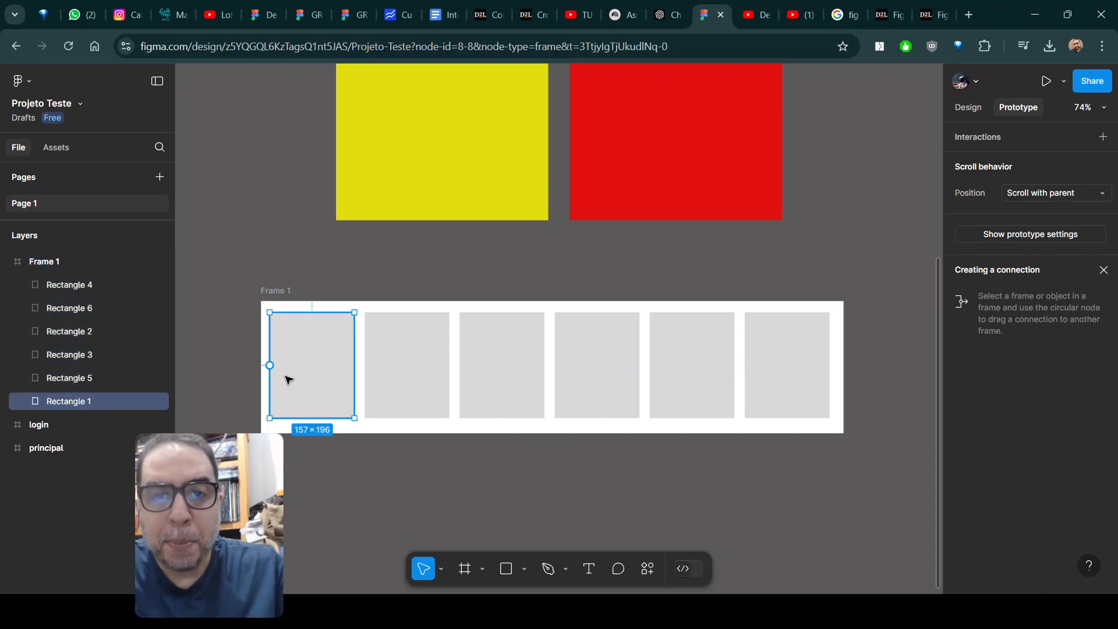
pyautogui.keyDown('shift'); pyautogui.click(400, 395); pyautogui.keyUp('shift')
pyautogui.keyDown('shift'); pyautogui.click(489, 400); pyautogui.keyUp('shift')
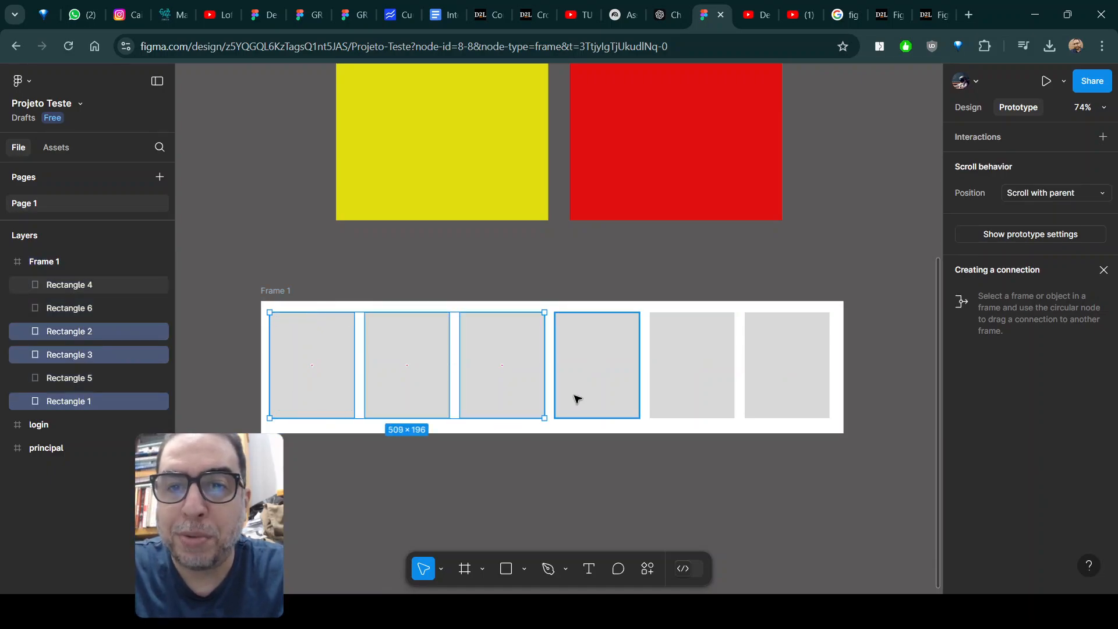
pyautogui.keyDown('shift'); pyautogui.click(576, 397); pyautogui.keyUp('shift')
pyautogui.keyDown('shift'); pyautogui.click(711, 394); pyautogui.keyUp('shift')
pyautogui.keyDown('shift'); pyautogui.click(788, 397); pyautogui.keyUp('shift')
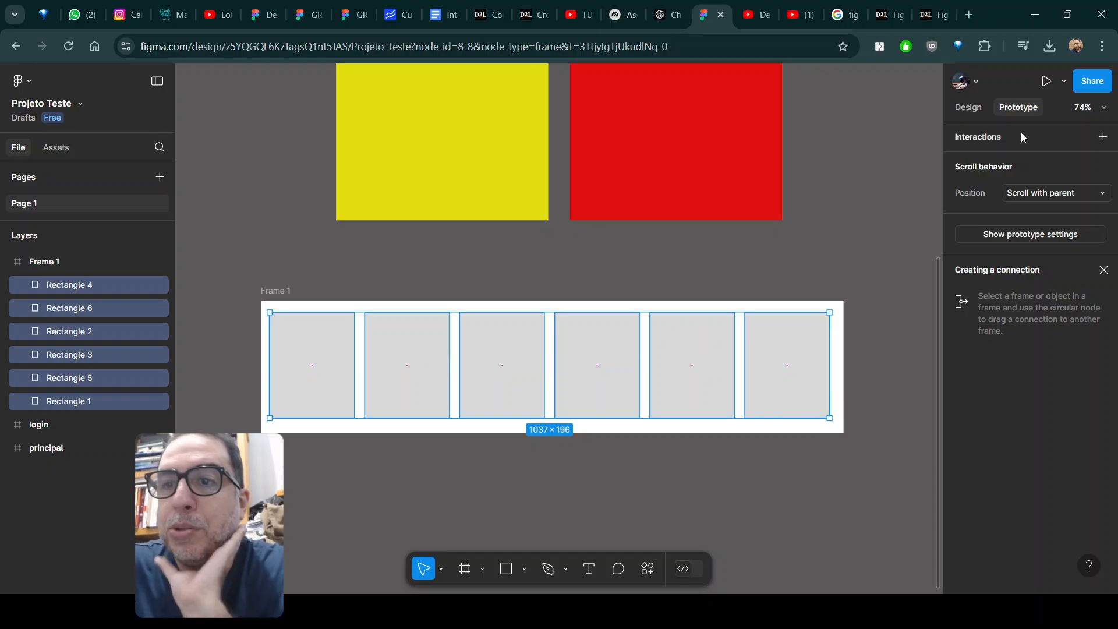
pyautogui.click(969, 108)
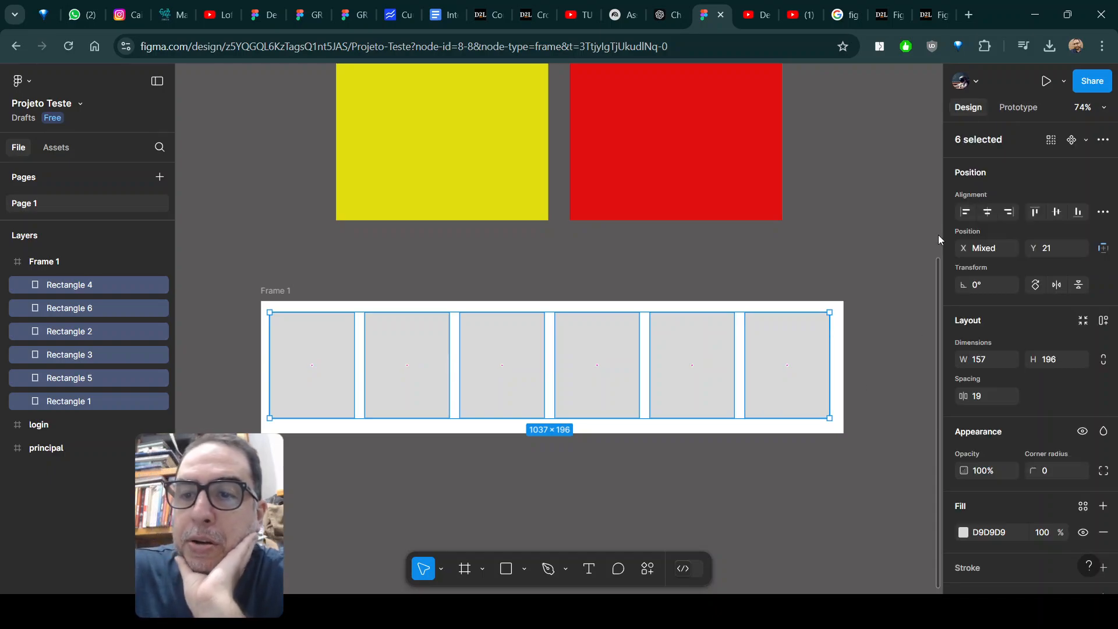
pyautogui.click(964, 533)
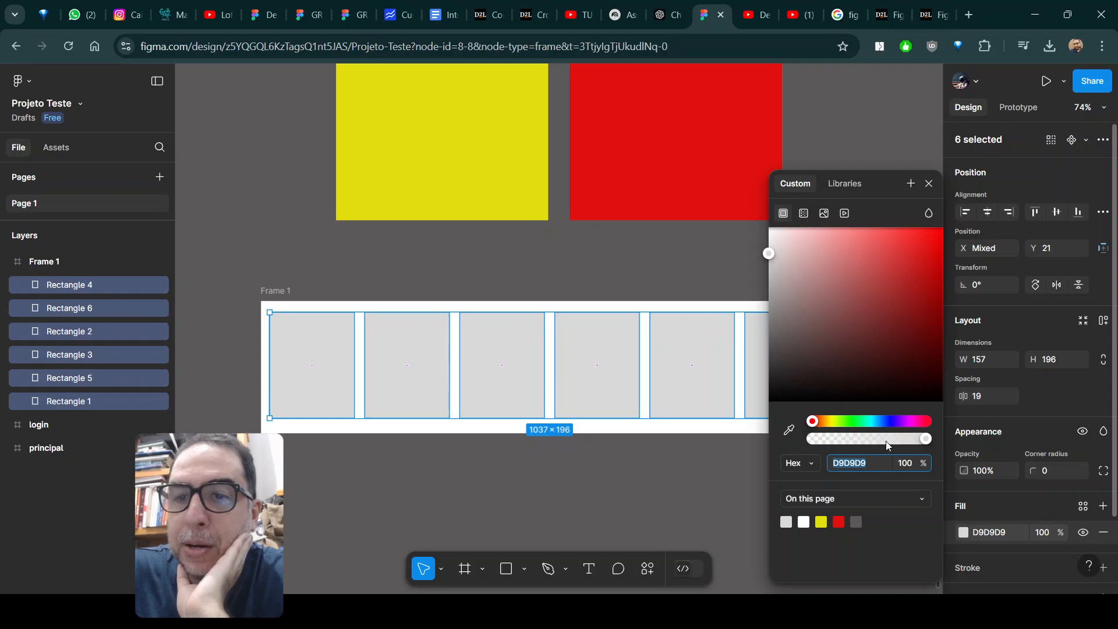
pyautogui.click(773, 328)
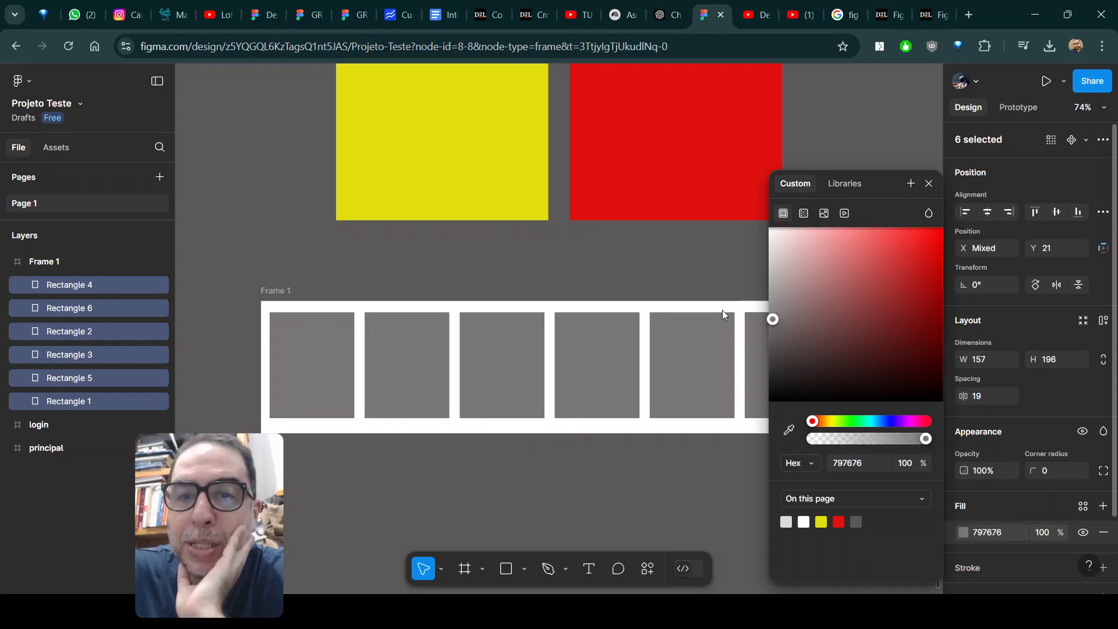
pyautogui.click(620, 265)
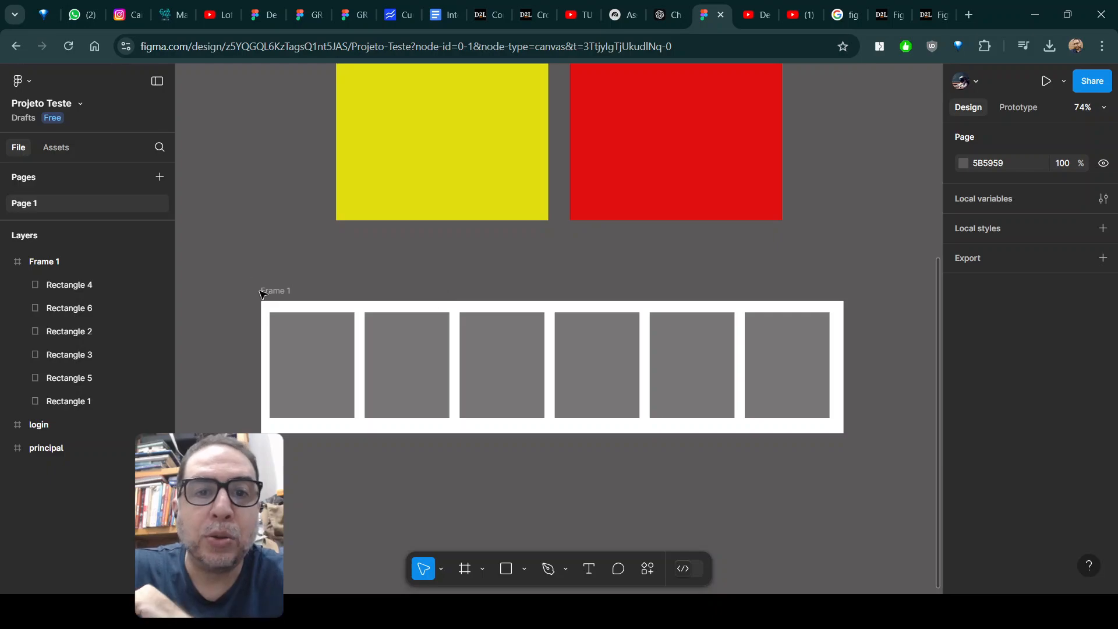
# Rename the frame holding the six rectangles to "carrossel" and adjust its position slightly on the canvas.
pyautogui.click(294, 297)
pyautogui.moveTo(294, 297); pyautogui.dragTo(272, 279)
pyautogui.doubleClick(272, 280)
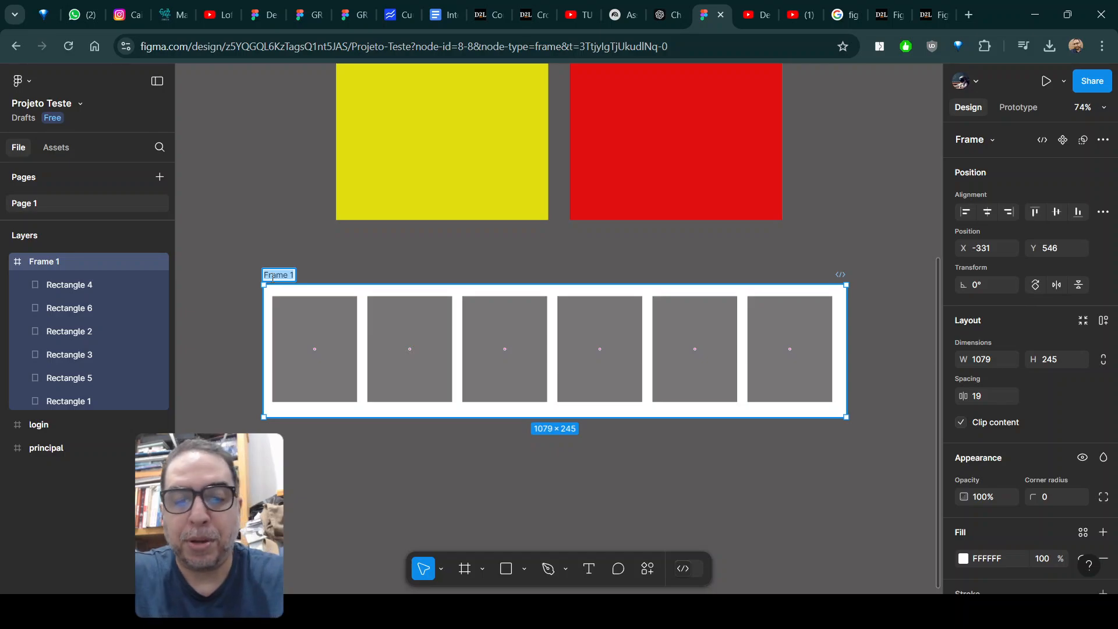
pyautogui.write('carrossel')
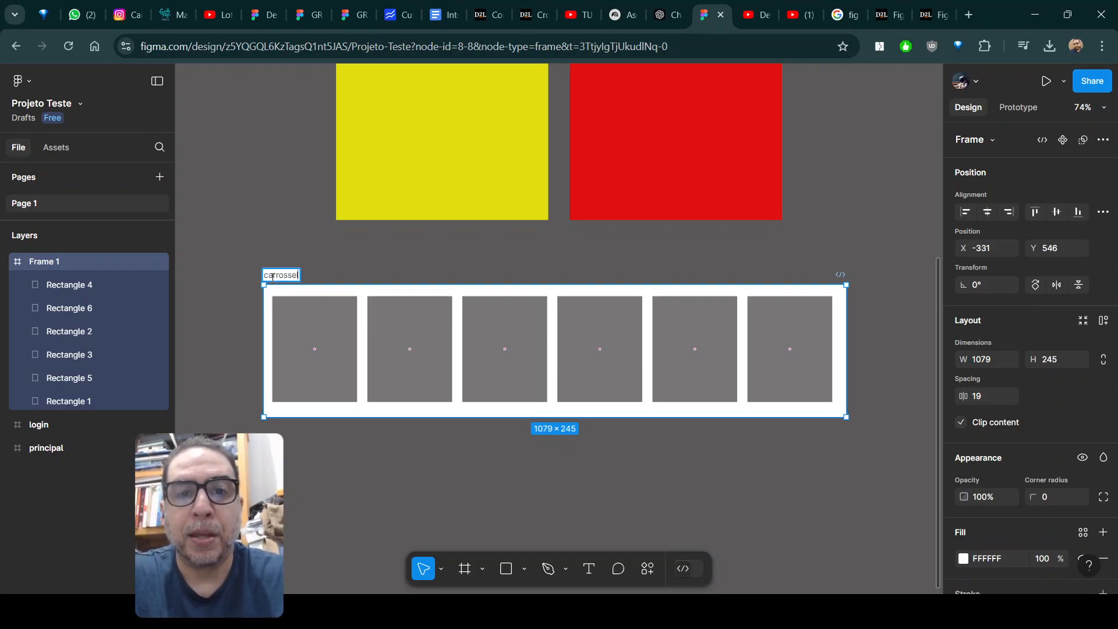
pyautogui.press('Return')
pyautogui.moveTo(273, 277)
pyautogui.mouseDown()
pyautogui.moveTo(382, 310)
pyautogui.moveTo(260, 295)
pyautogui.mouseUp()
# Move the carrossel frame into the principal frame, placing it at X 42, Y 426.
pyautogui.scroll(3, 455, 285)
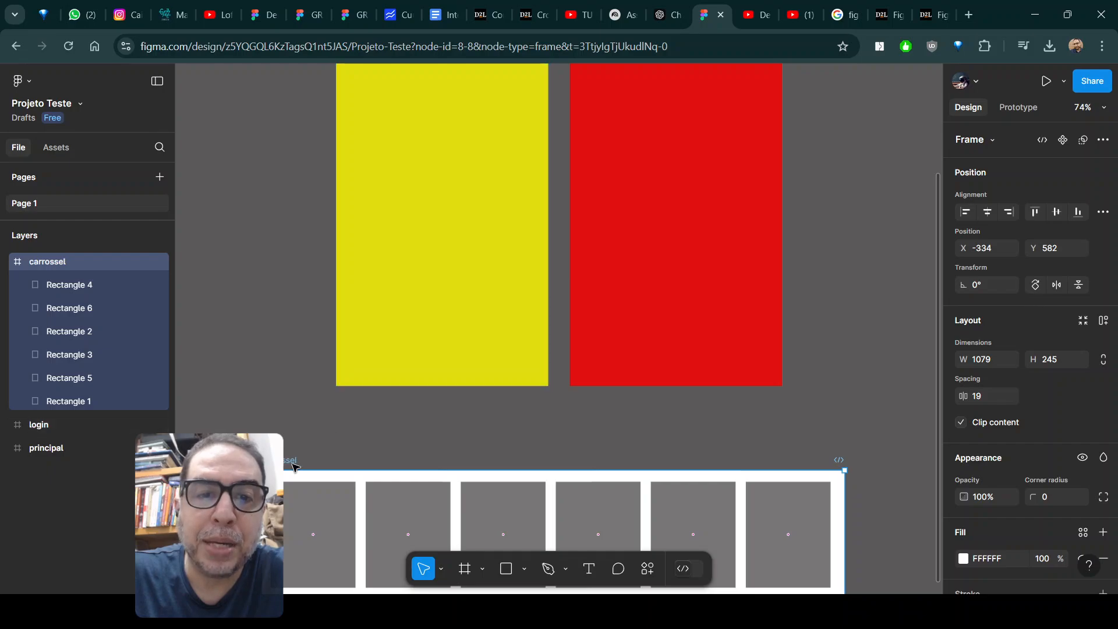
pyautogui.moveTo(286, 465); pyautogui.dragTo(609, 155)
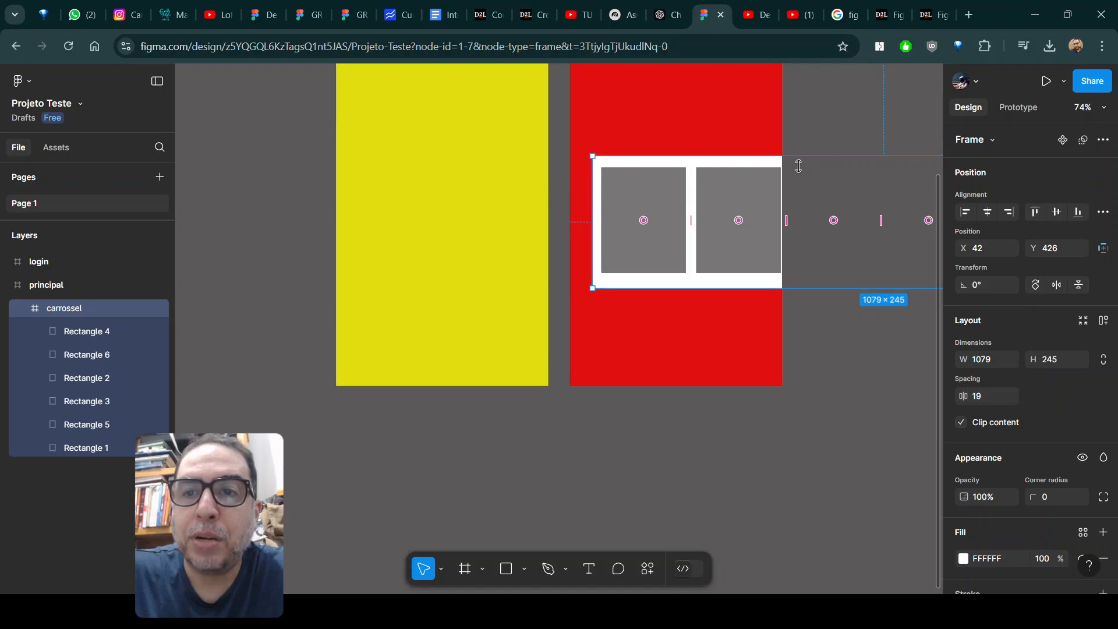
pyautogui.scroll(6, 720, 274)
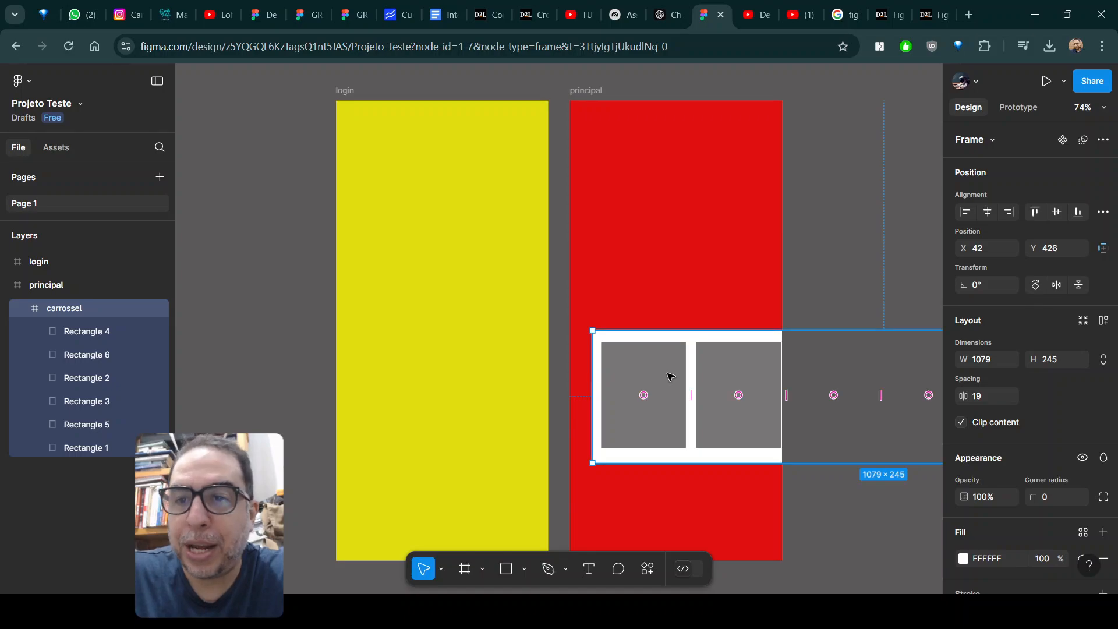
# Switch Clip content off and back on for the carrossel frame.
pyautogui.scroll(-4, 1031, 322)
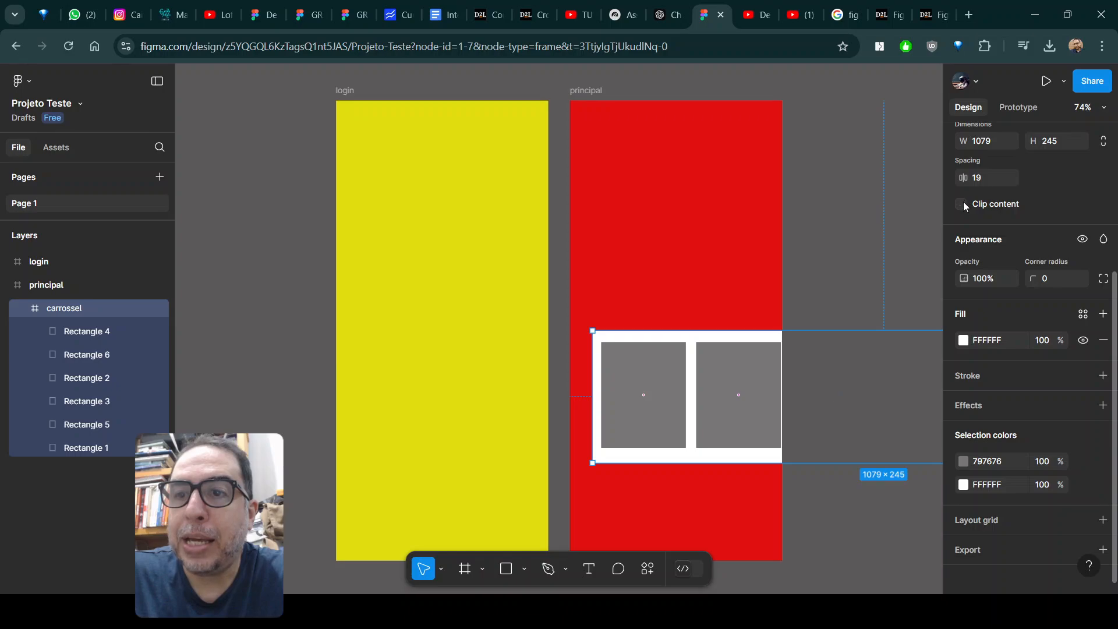
pyautogui.click(962, 204)
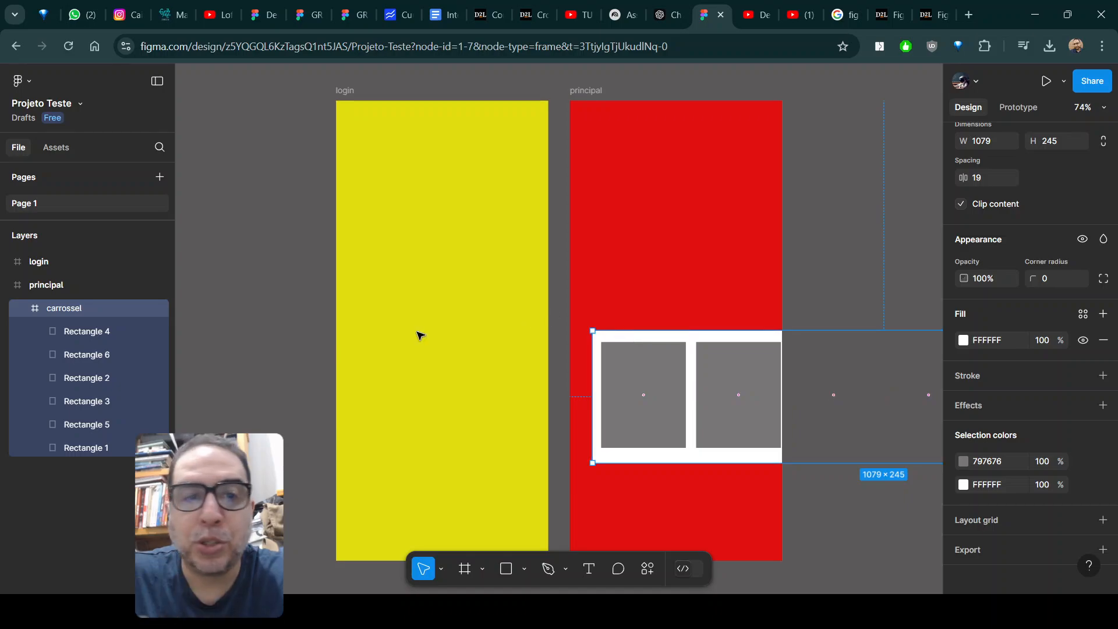
pyautogui.click(218, 338)
pyautogui.click(641, 372)
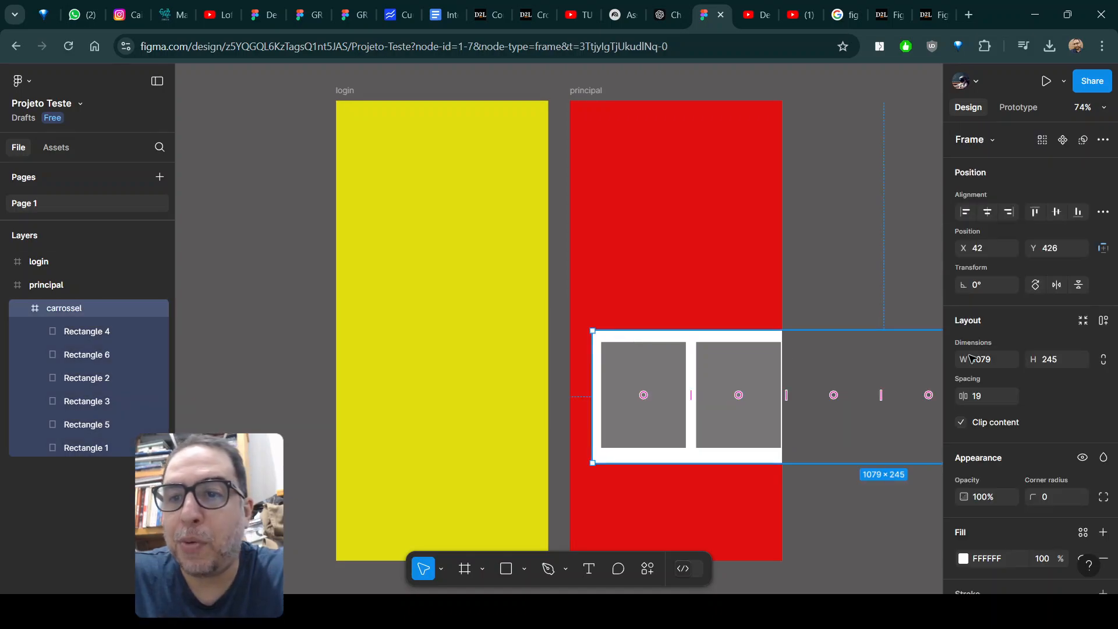
pyautogui.click(639, 165)
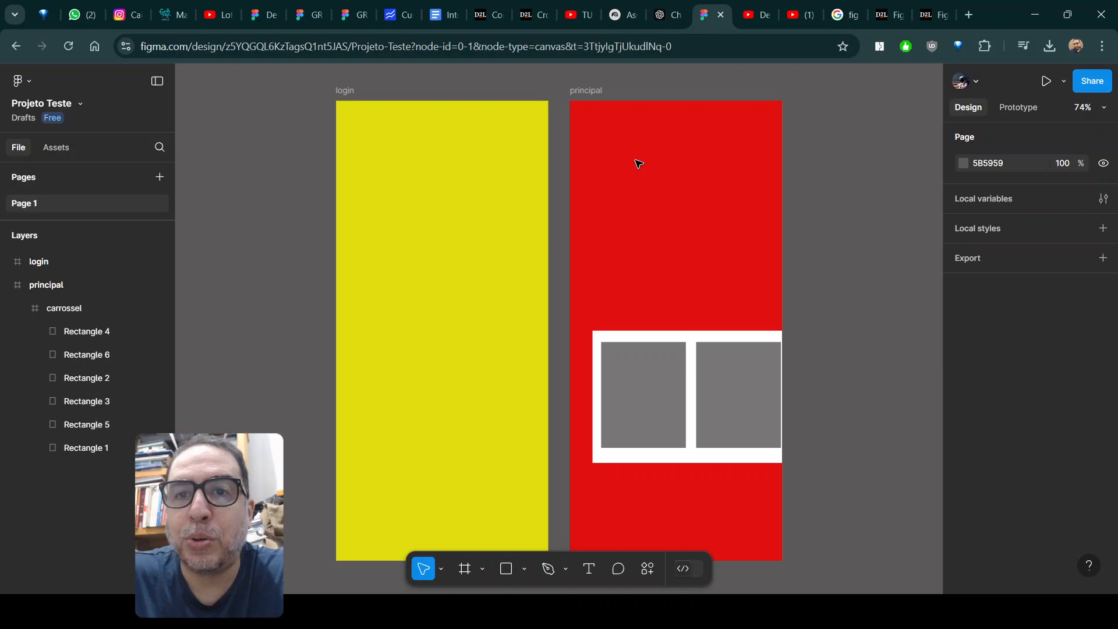
# Turn Clip content off for the principal frame to reveal the whole carousel, and turn it back on.
pyautogui.click(585, 92)
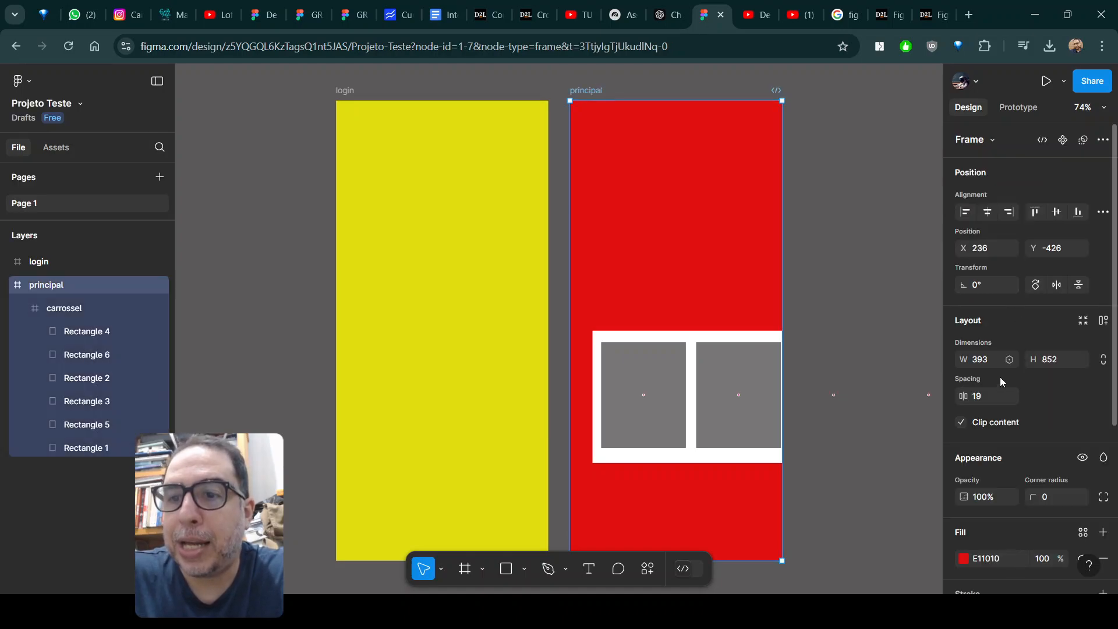
pyautogui.click(965, 425)
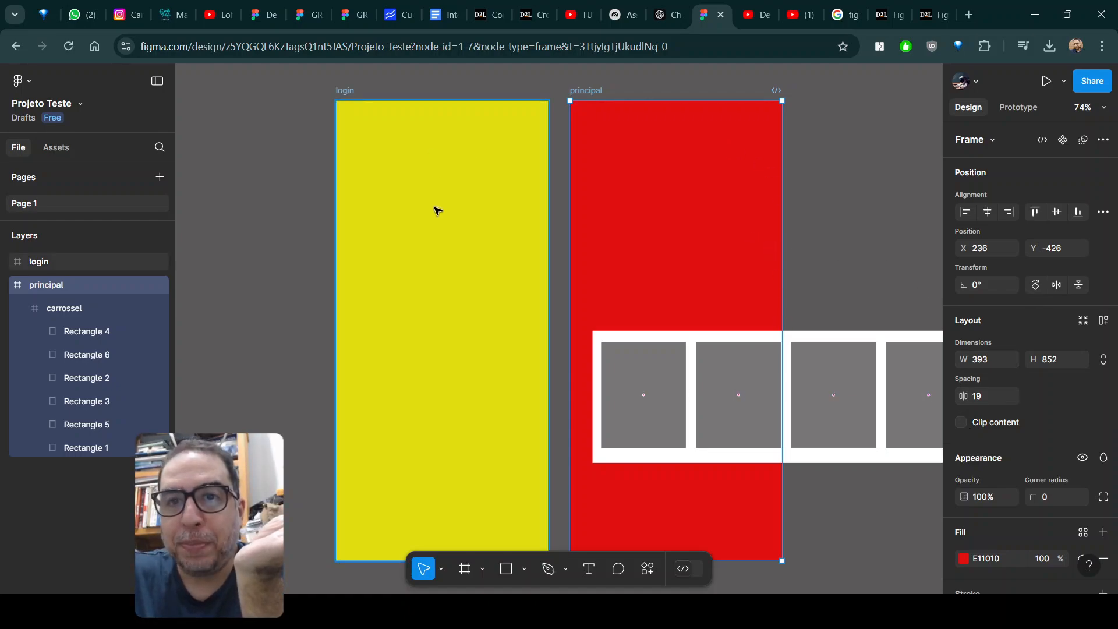
pyautogui.click(960, 425)
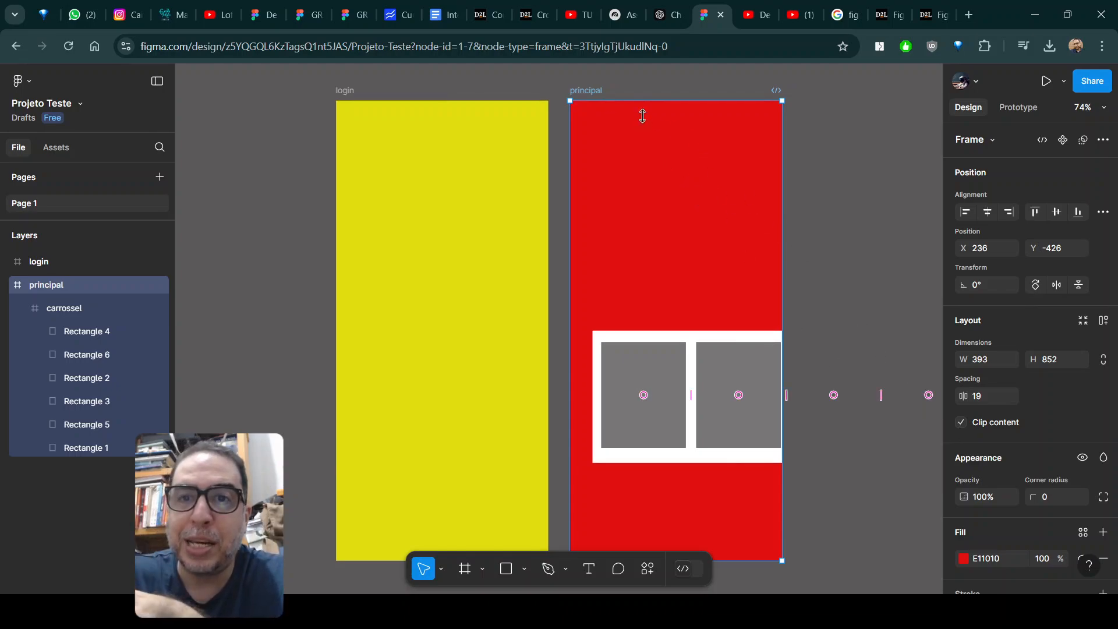
# Move the carrossel frame to X 0, Y 416 inside the principal frame and resize it to 393 × 252.
pyautogui.moveTo(674, 344)
pyautogui.mouseDown()
pyautogui.moveTo(692, 342)
pyautogui.moveTo(665, 347)
pyautogui.moveTo(659, 337)
pyautogui.mouseUp()
pyautogui.click(659, 337)
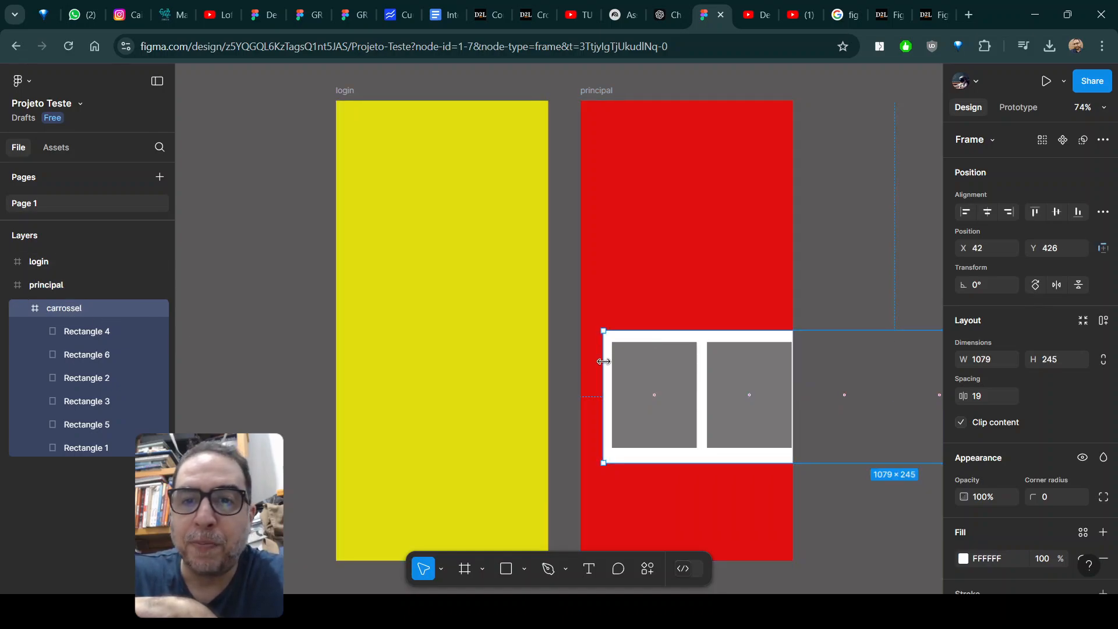
pyautogui.moveTo(601, 336)
pyautogui.mouseDown()
pyautogui.moveTo(592, 333)
pyautogui.moveTo(603, 334)
pyautogui.mouseUp()
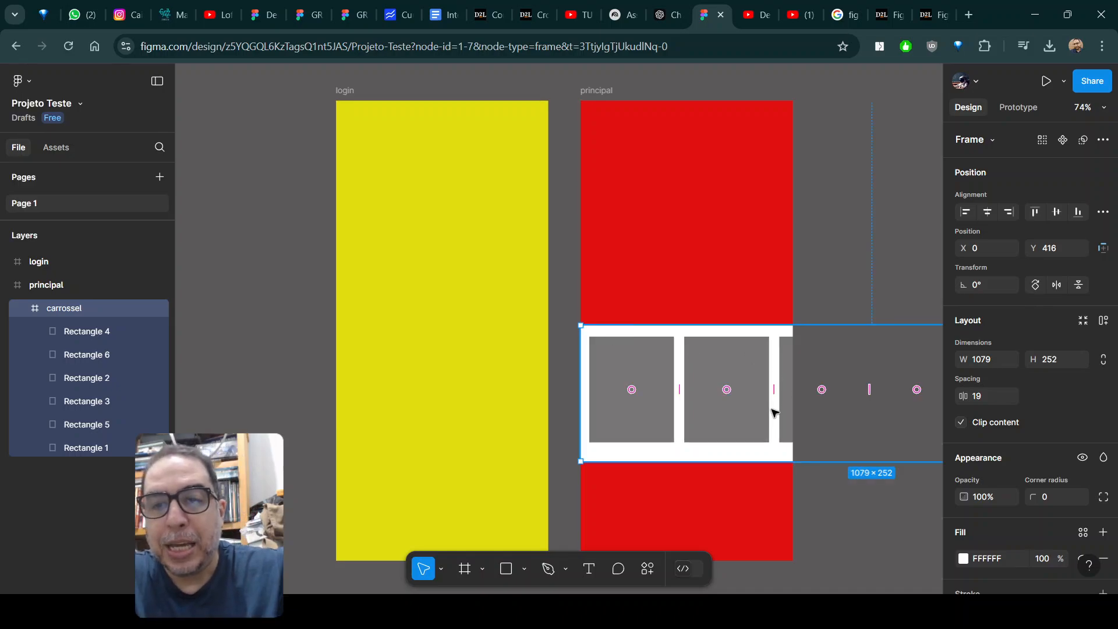
pyautogui.moveTo(876, 514); pyautogui.dragTo(589, 472)
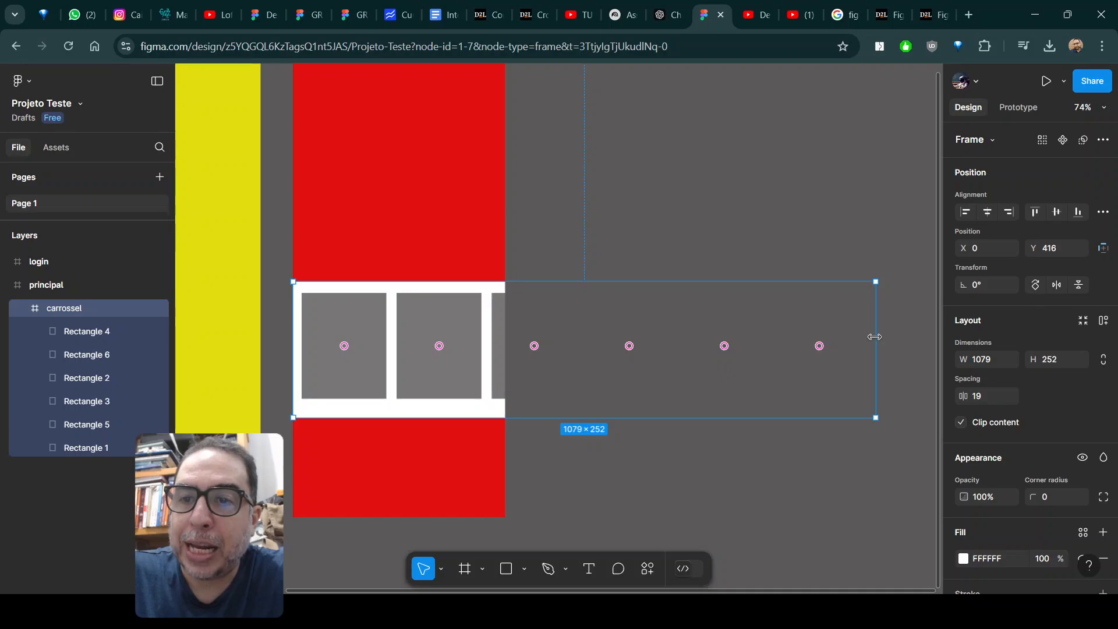
pyautogui.moveTo(875, 337); pyautogui.dragTo(503, 341)
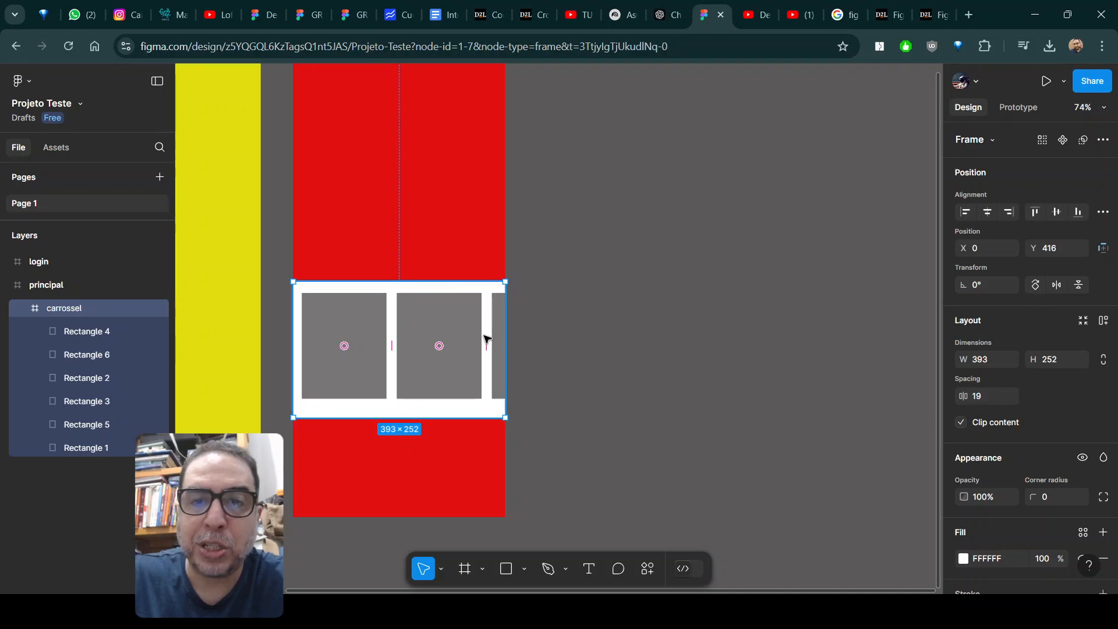
# Set the carrossel frame's scroll overflow to Horizontal in its prototype settings.
pyautogui.scroll(1, 593, 326)
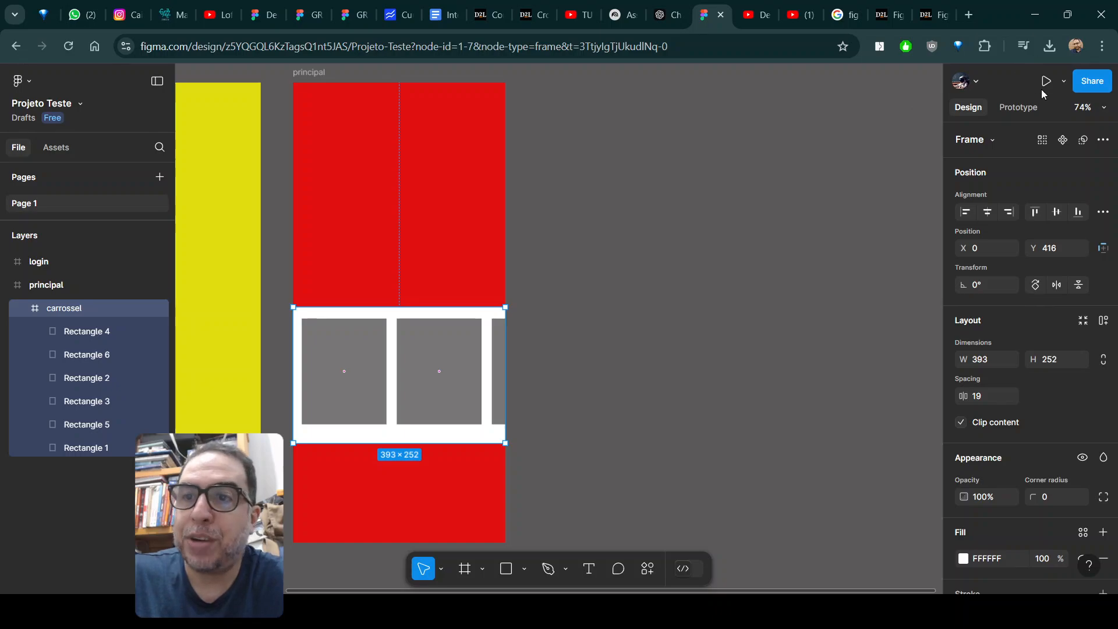
pyautogui.click(1022, 110)
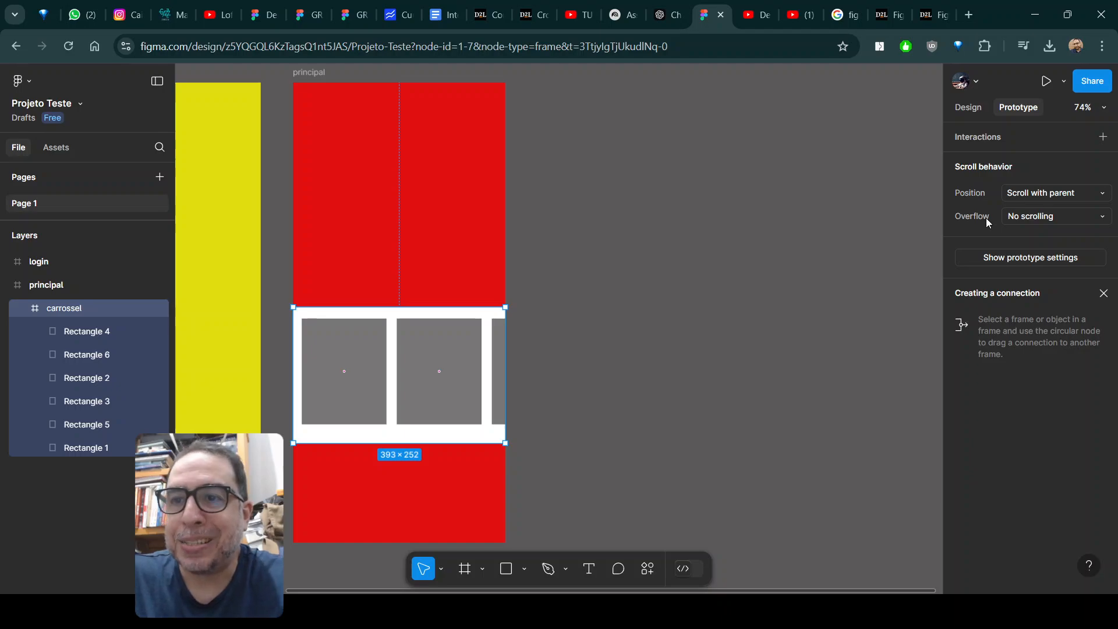
pyautogui.click(1051, 219)
pyautogui.click(1054, 235)
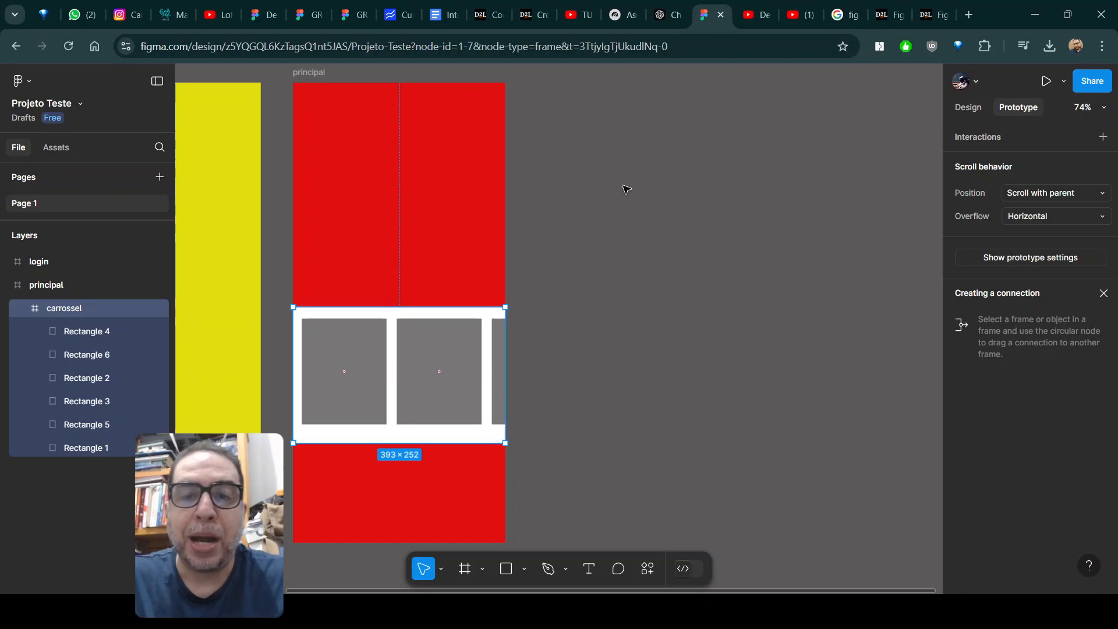
# Preview the principal frame, swipe the carousel sideways to test its scrolling, and close the preview.
pyautogui.moveTo(612, 192); pyautogui.dragTo(838, 191)
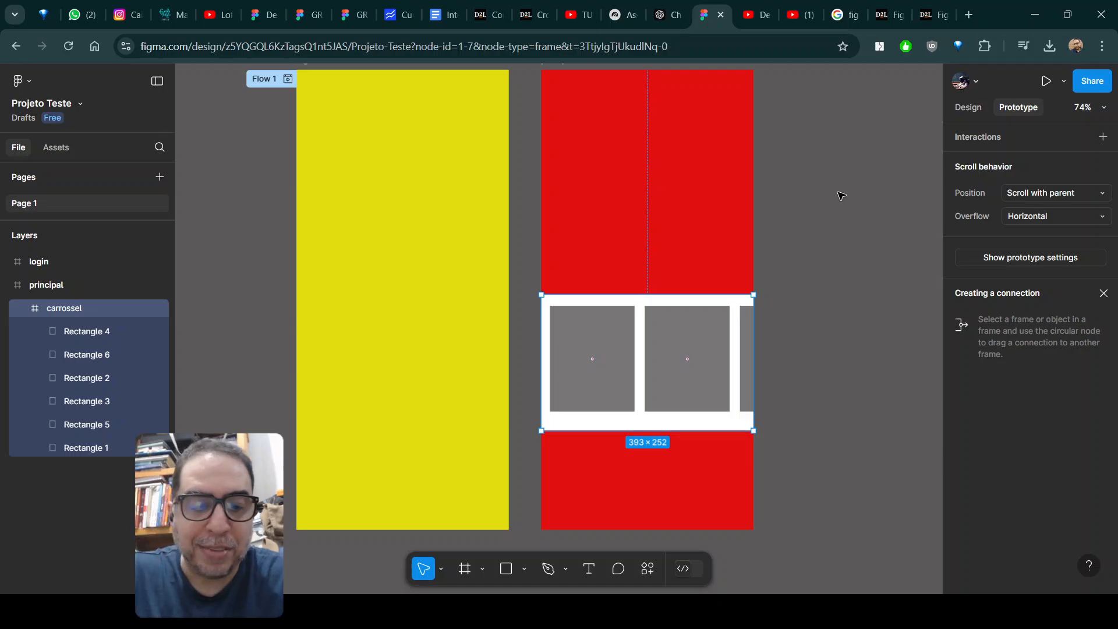
pyautogui.hotkey('shift', 'space')
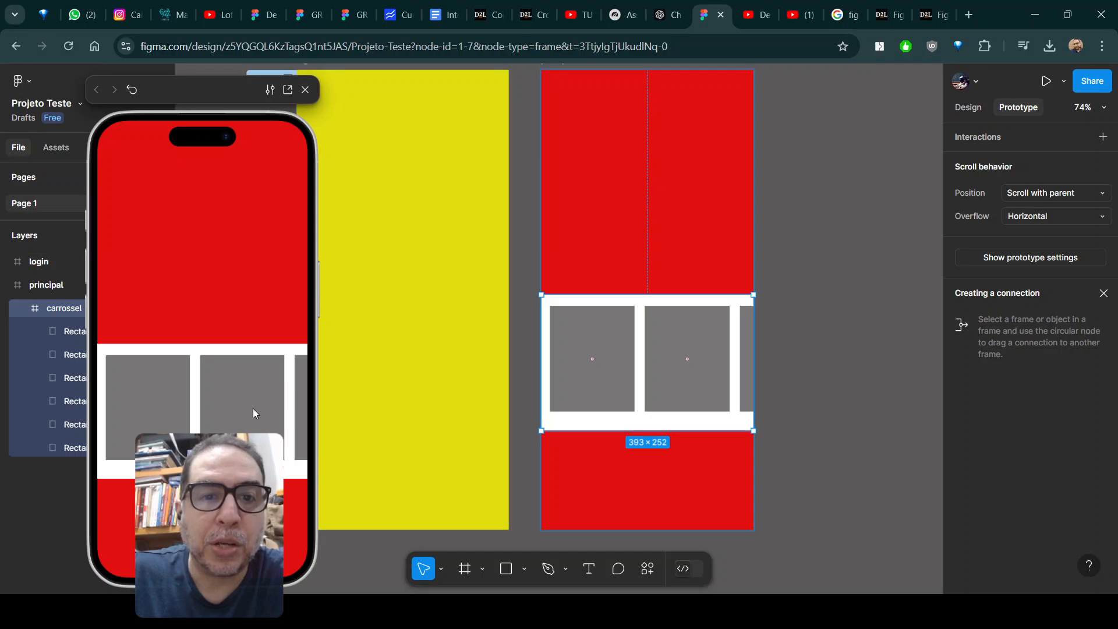
pyautogui.moveTo(253, 408); pyautogui.dragTo(127, 384)
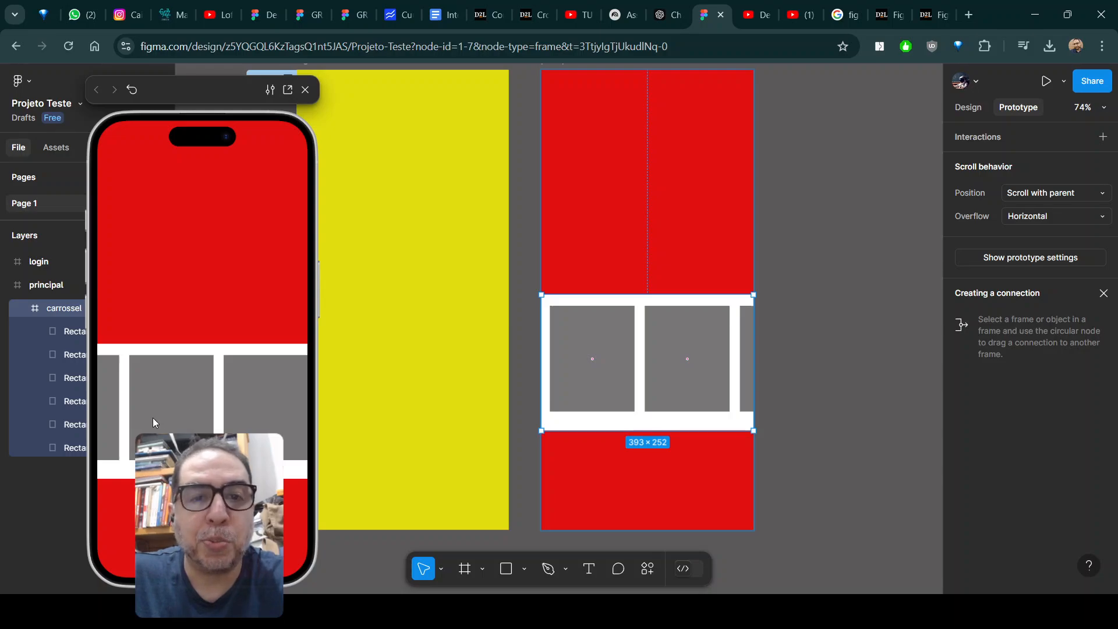
pyautogui.moveTo(275, 428); pyautogui.dragTo(308, 414)
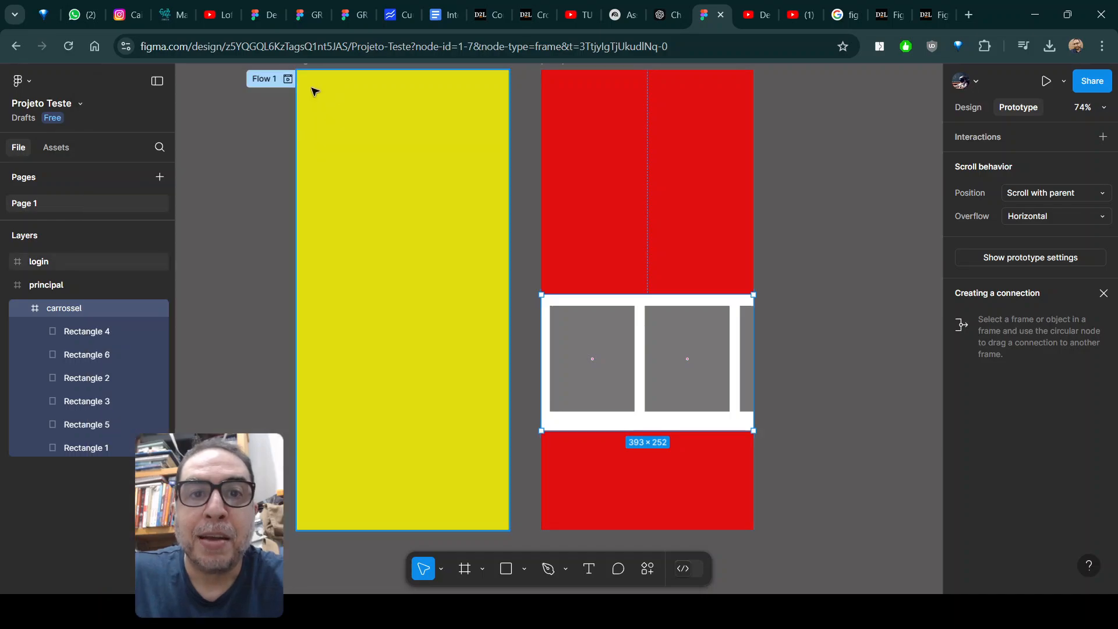
pyautogui.click(305, 89)
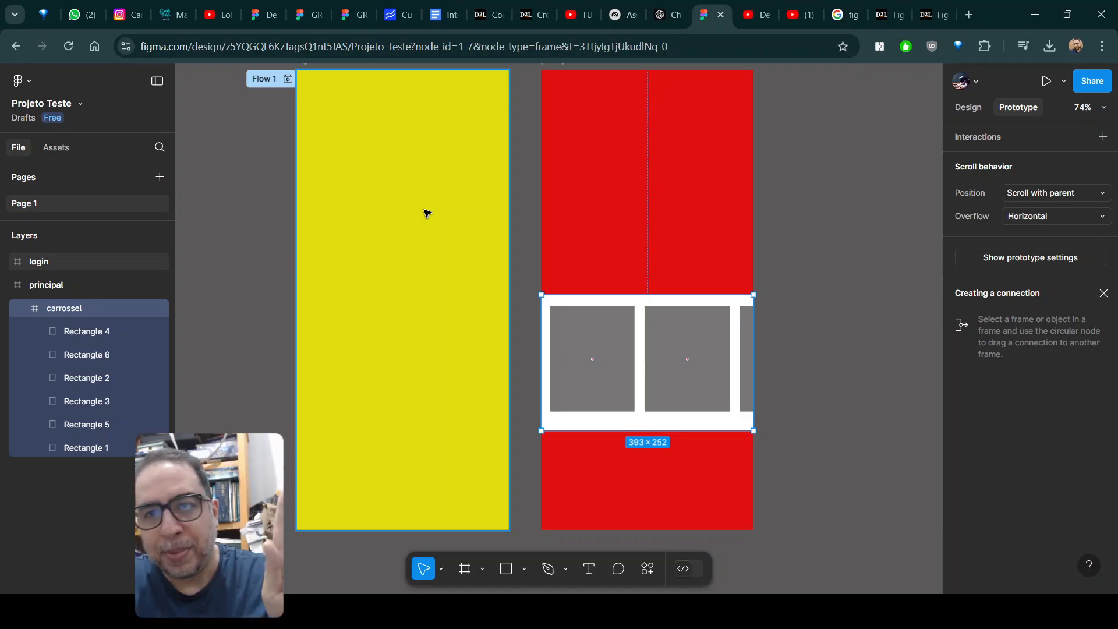
# Draw a narrow 228 × 852 frame to the left of the login frame, level with its top edge.
pyautogui.moveTo(389, 220); pyautogui.dragTo(517, 222)
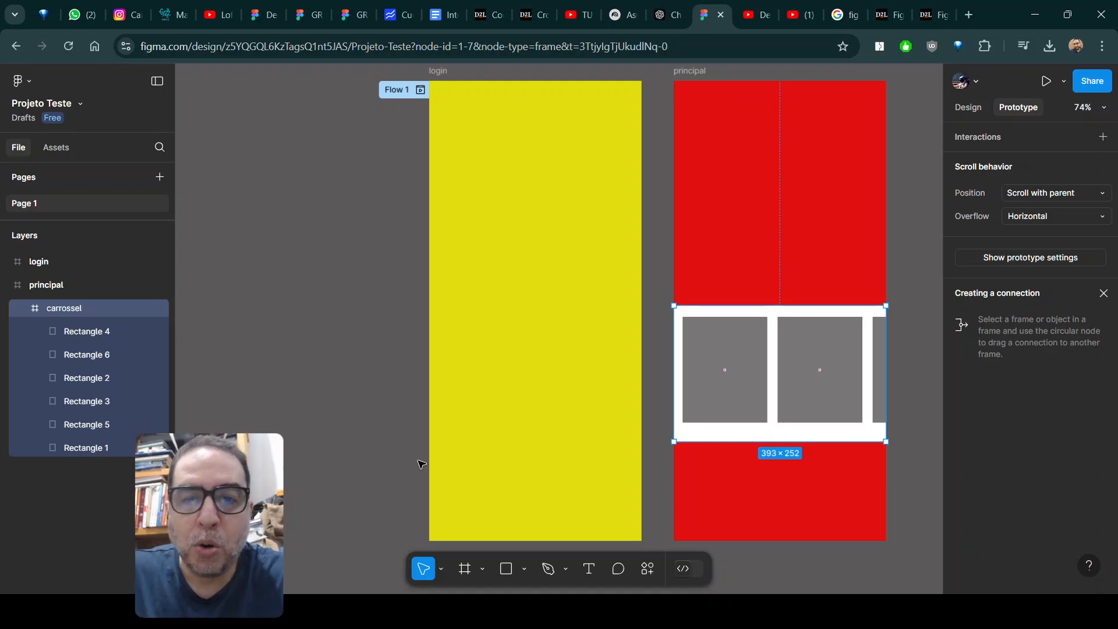
pyautogui.click(464, 569)
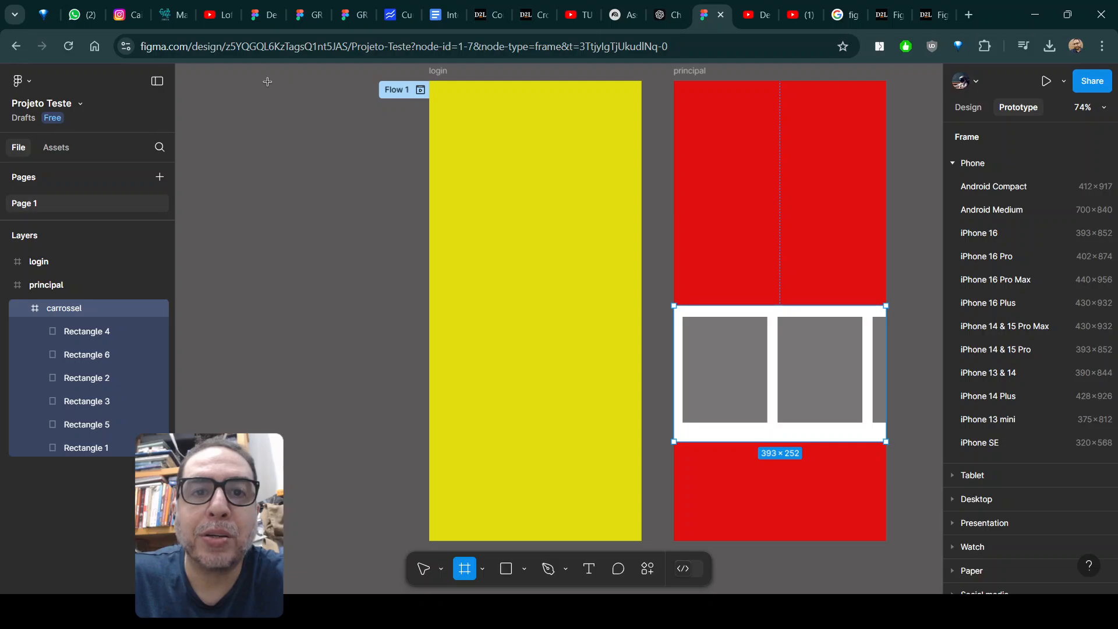
pyautogui.moveTo(268, 81)
pyautogui.mouseDown()
pyautogui.moveTo(380, 357)
pyautogui.moveTo(391, 540)
pyautogui.mouseUp()
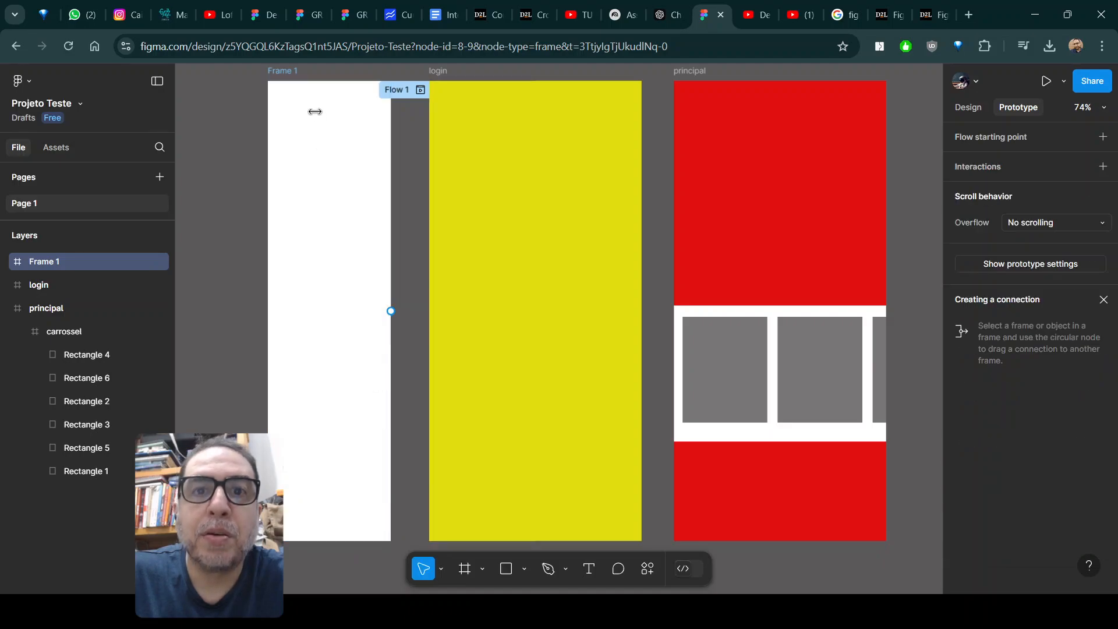
pyautogui.moveTo(340, 81)
pyautogui.mouseDown()
pyautogui.moveTo(340, 71)
pyautogui.moveTo(340, 82)
pyautogui.mouseUp()
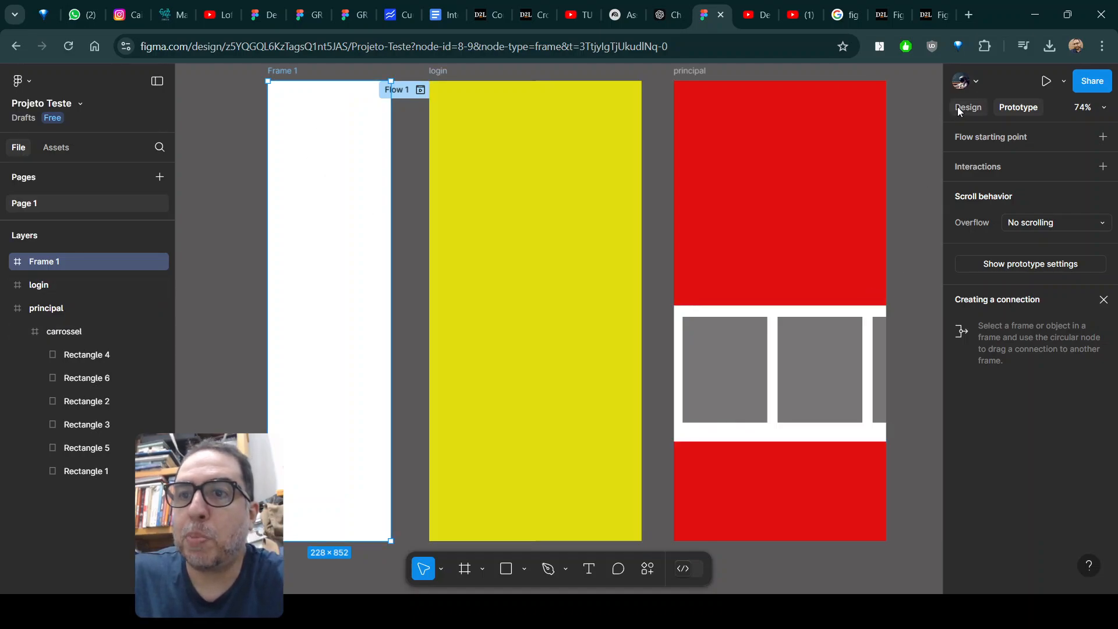
# Fill the new narrow frame beside the login frame with dark green.
pyautogui.hotkey('shift', 'e')
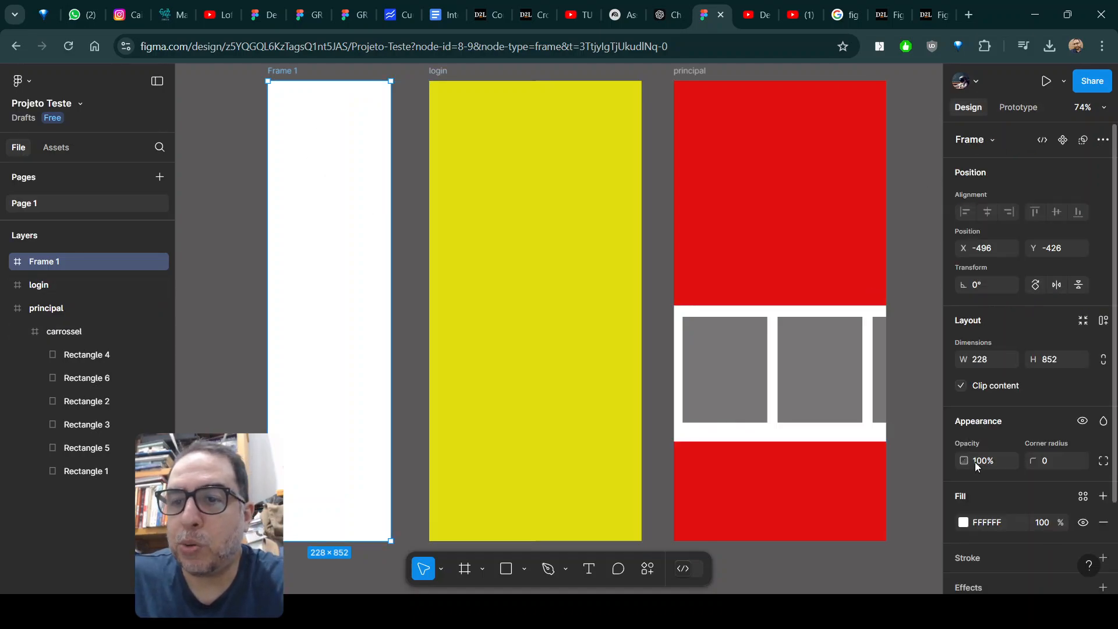
pyautogui.click(963, 524)
pyautogui.click(844, 422)
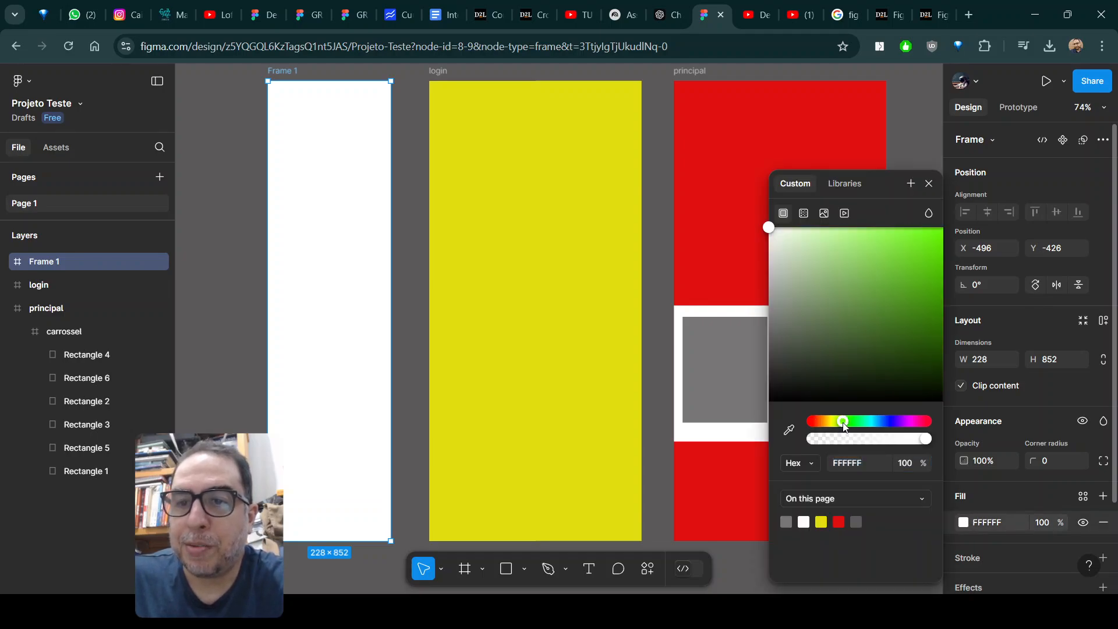
pyautogui.moveTo(846, 350); pyautogui.dragTo(940, 308)
pyautogui.click(198, 320)
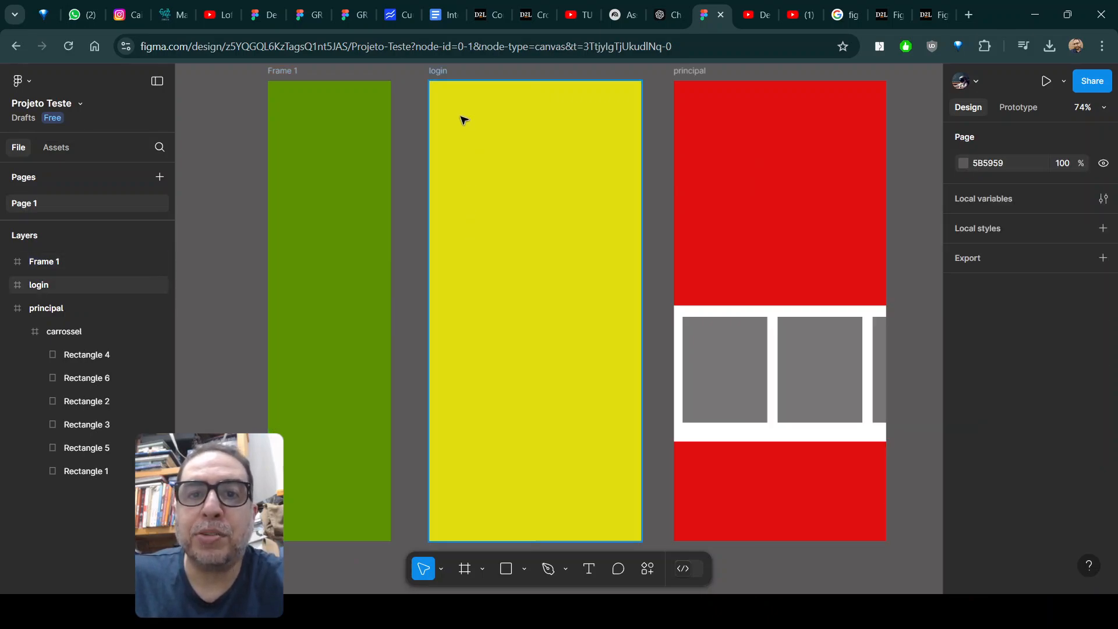
# Draw a rectangle at X 28, Y 38 in the login frame's top-left corner and flatten it to 38 × 9.
pyautogui.click(506, 568)
pyautogui.moveTo(444, 101); pyautogui.dragTo(465, 120)
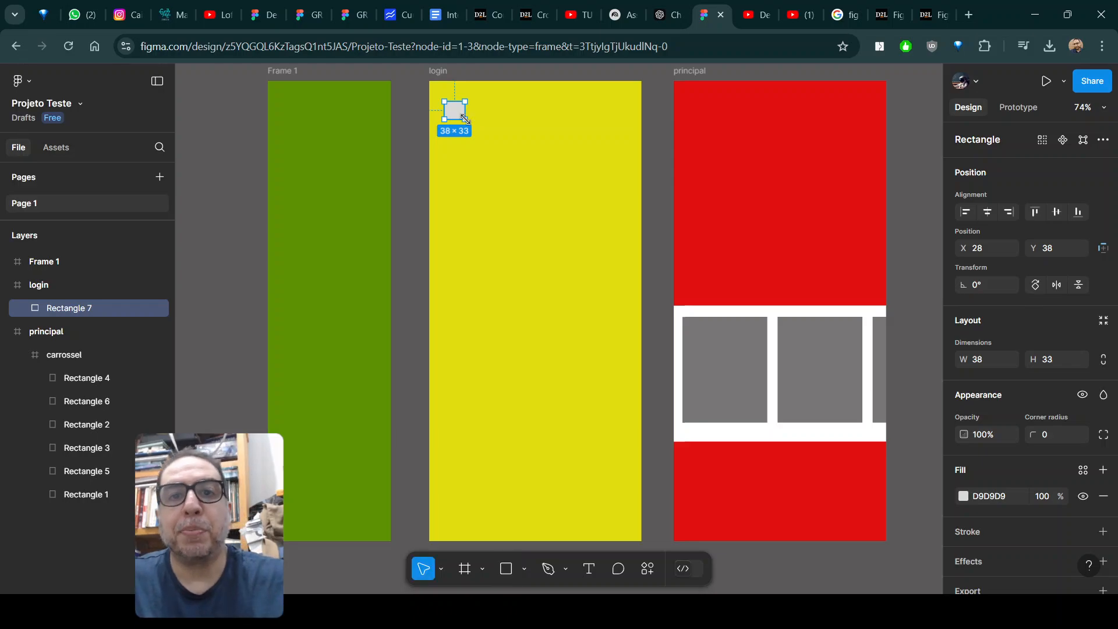
pyautogui.keyDown('ctrl'); pyautogui.scroll(5, 494, 137); pyautogui.keyUp('ctrl')
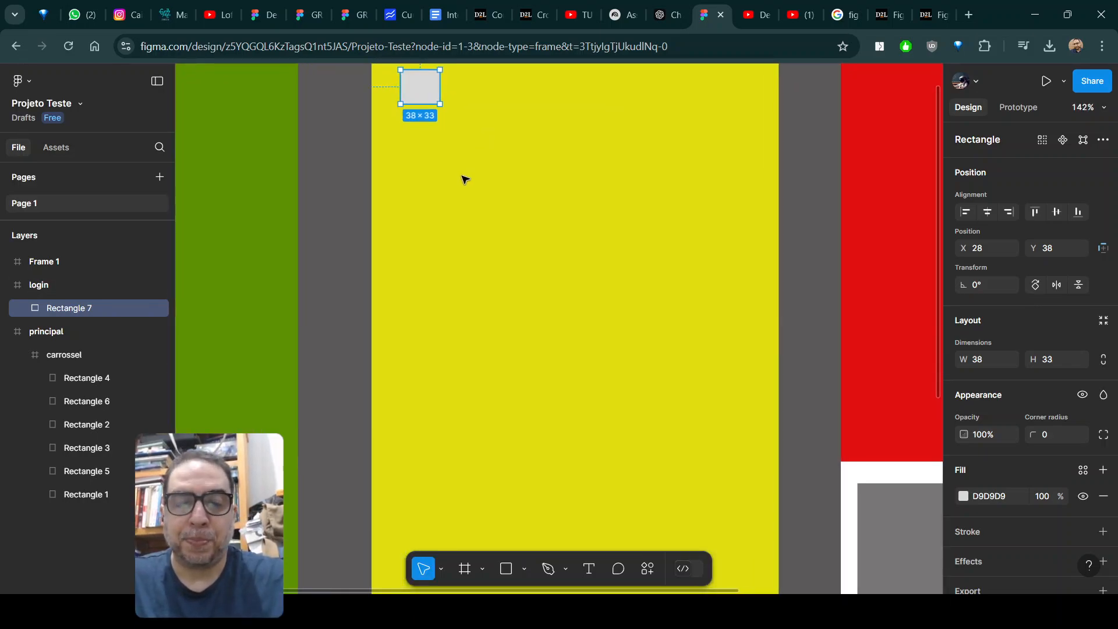
pyautogui.press('alt')
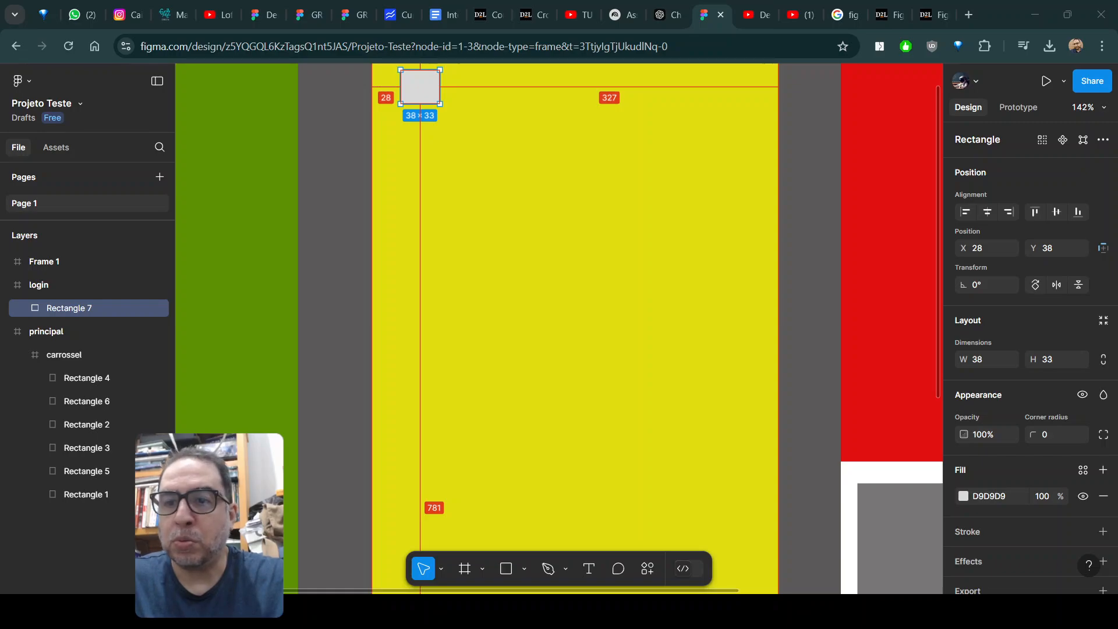
pyautogui.moveTo(423, 102); pyautogui.dragTo(422, 78)
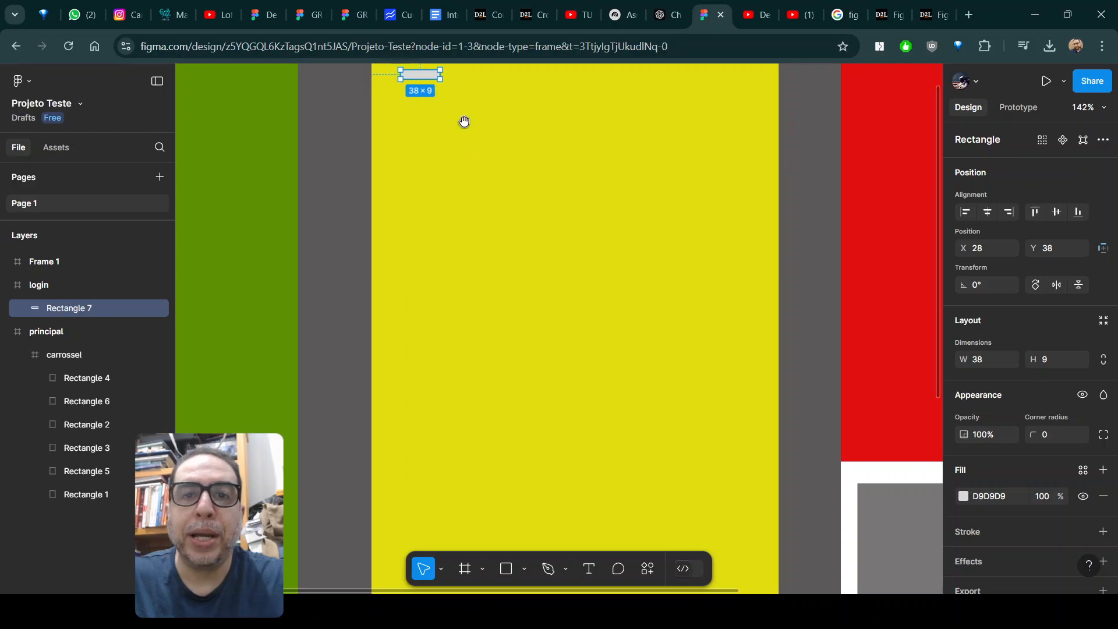
# Change the small bar's fill in the login frame to near-black 0D0D0D.
pyautogui.scroll(3, 461, 119)
pyautogui.scroll(2, 448, 180)
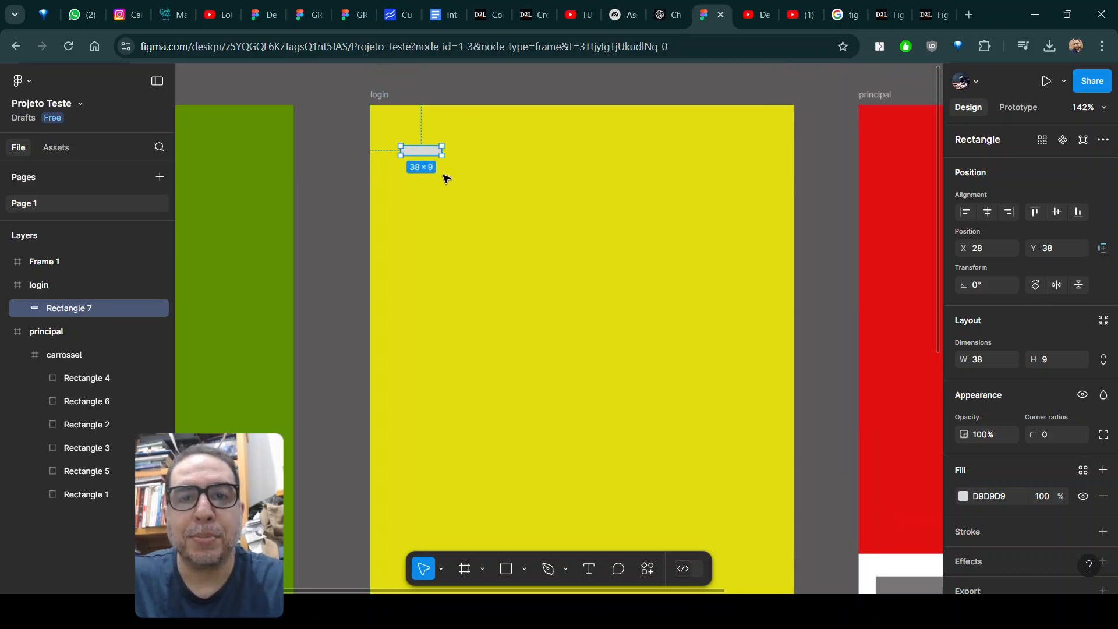
pyautogui.click(964, 497)
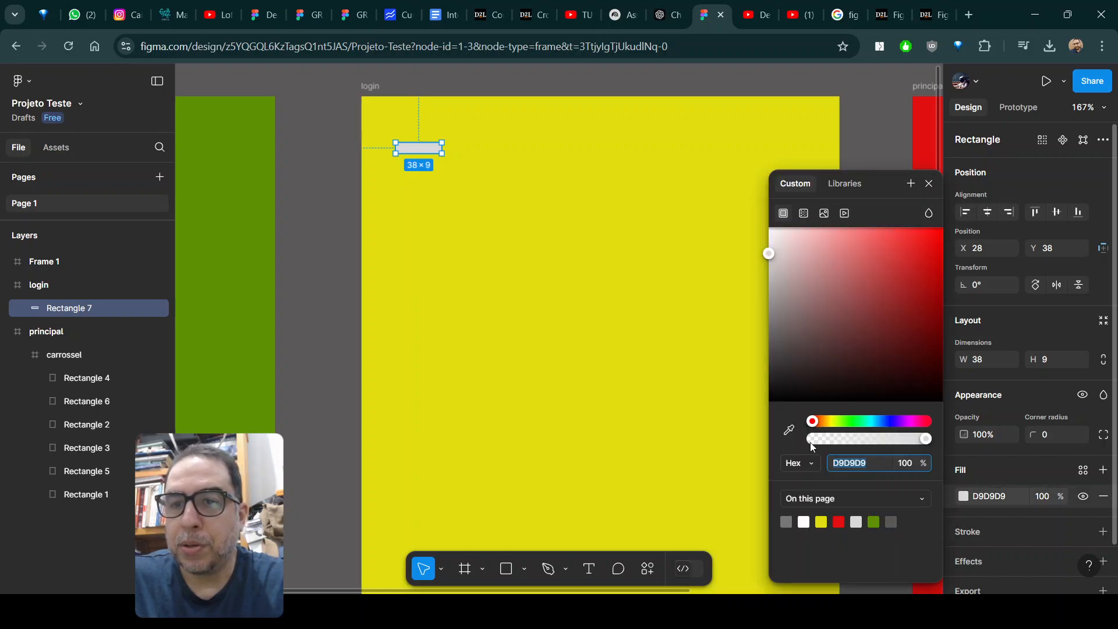
pyautogui.moveTo(780, 400); pyautogui.dragTo(769, 400)
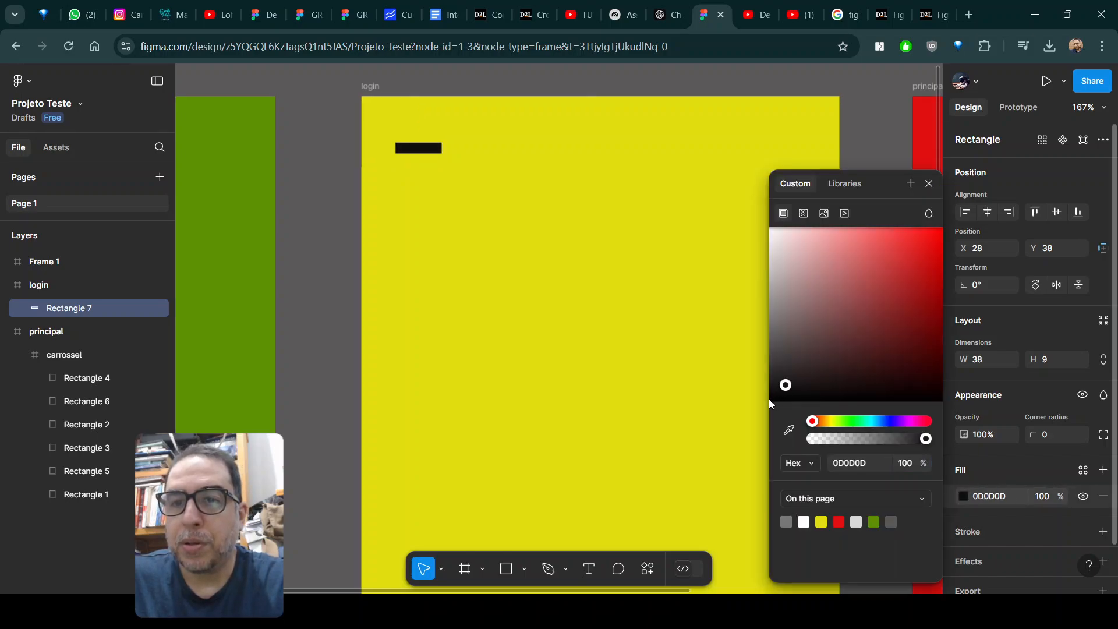
pyautogui.click(460, 268)
# Duplicate the black bar twice, stacking the copies below it with a spacing of 5 to form a three-bar icon.
pyautogui.click(436, 155)
pyautogui.hotkey('ctrl', 'd')
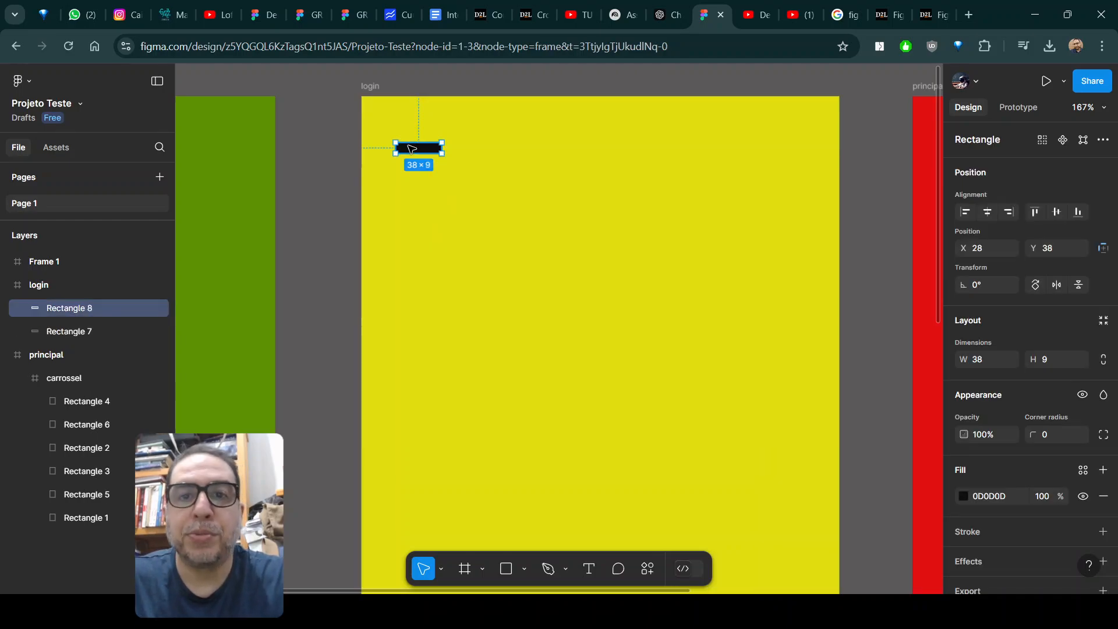
pyautogui.moveTo(421, 166); pyautogui.dragTo(422, 166)
pyautogui.hotkey('ctrl', 'd')
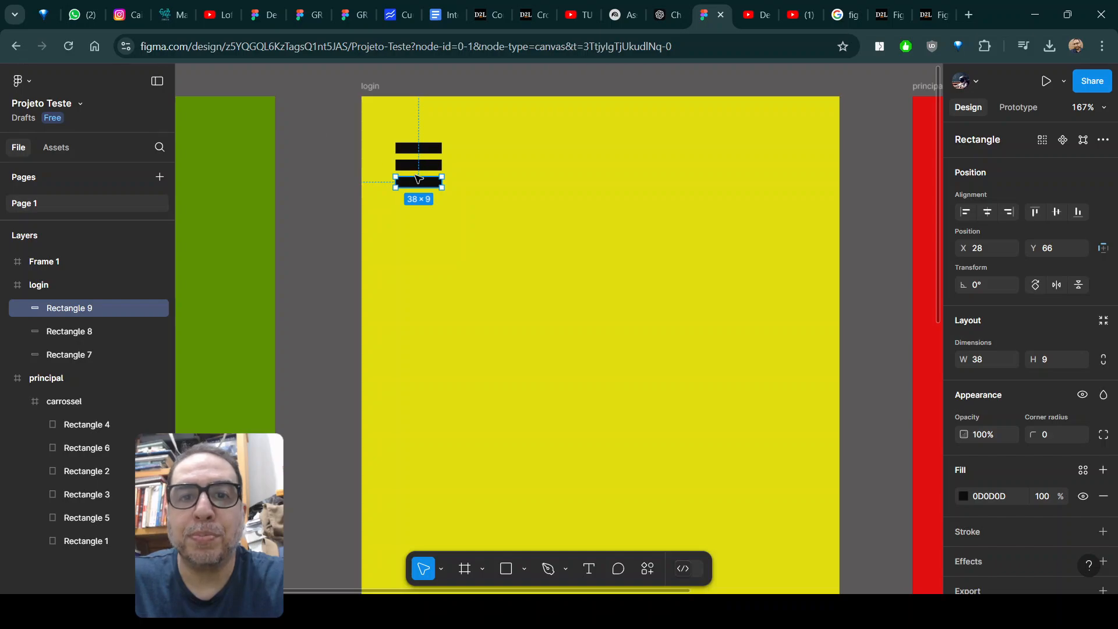
# Group the three black bars in the login frame.
pyautogui.moveTo(316, 125); pyautogui.dragTo(453, 201)
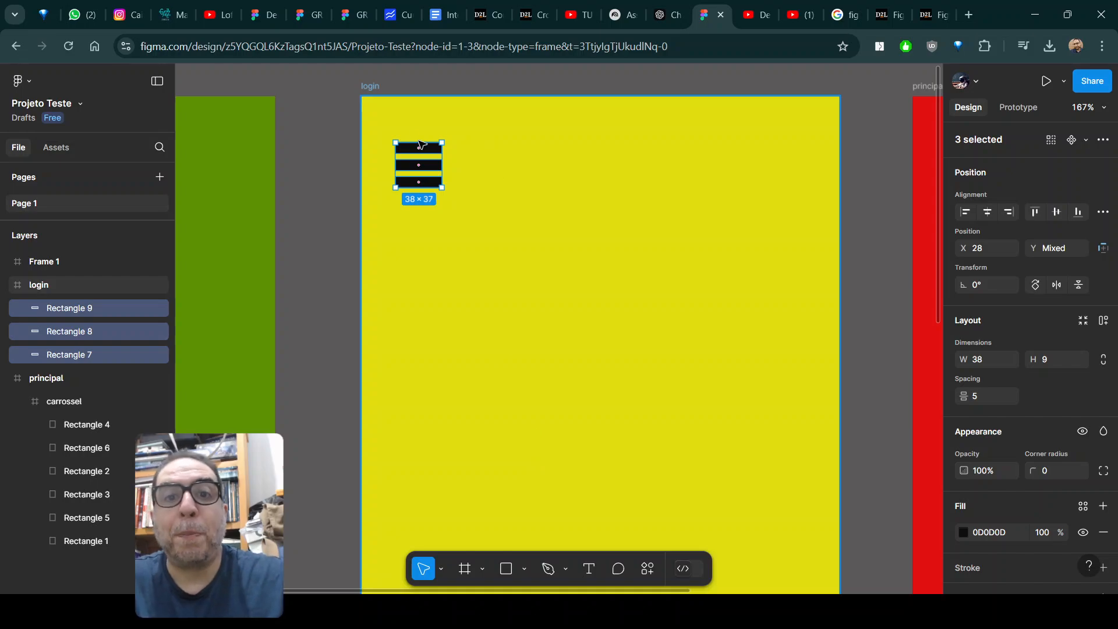
pyautogui.hotkey('ctrl', 'g')
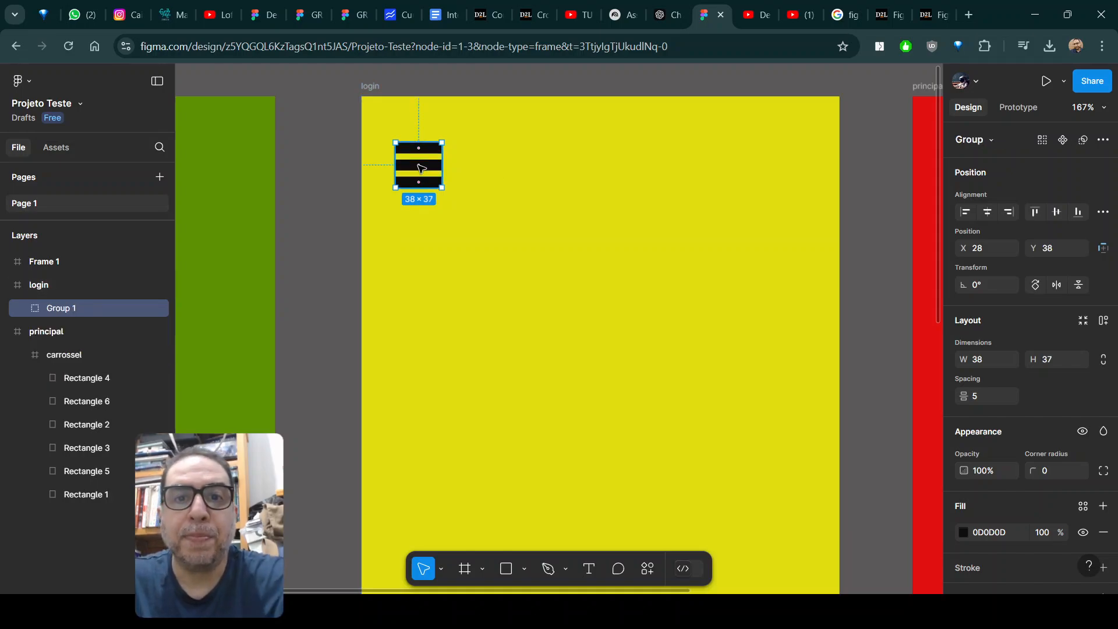
pyautogui.rightClick(420, 167)
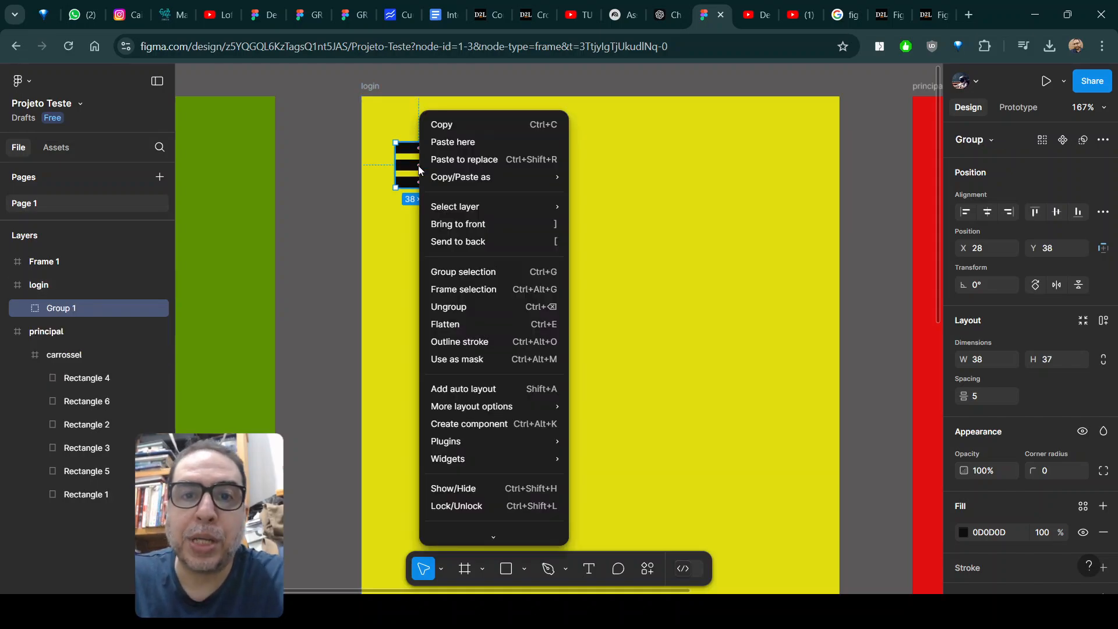
pyautogui.click(463, 276)
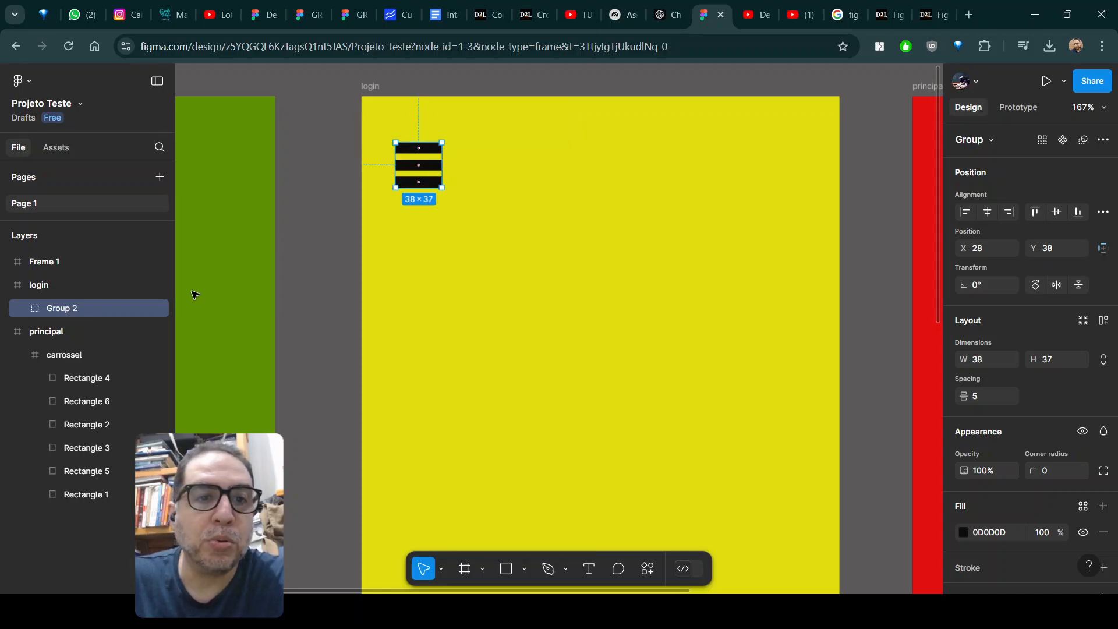
# Rename the three-bar icon group in the login frame to "menu hamburguer".
pyautogui.doubleClick(67, 314)
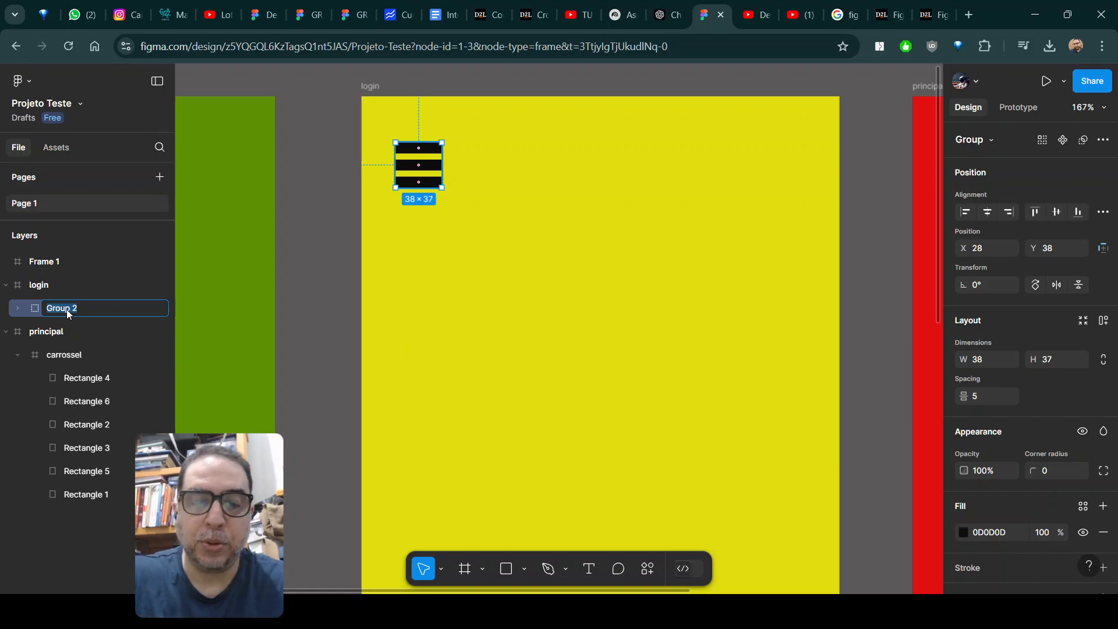
pyautogui.write('menu')
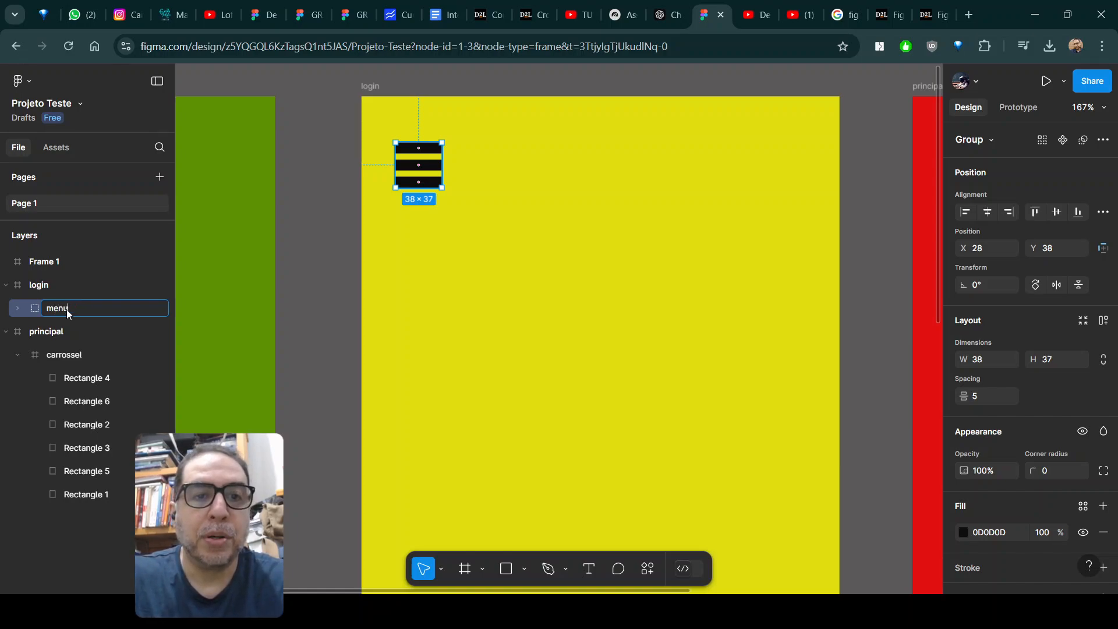
pyautogui.write(' hambue')
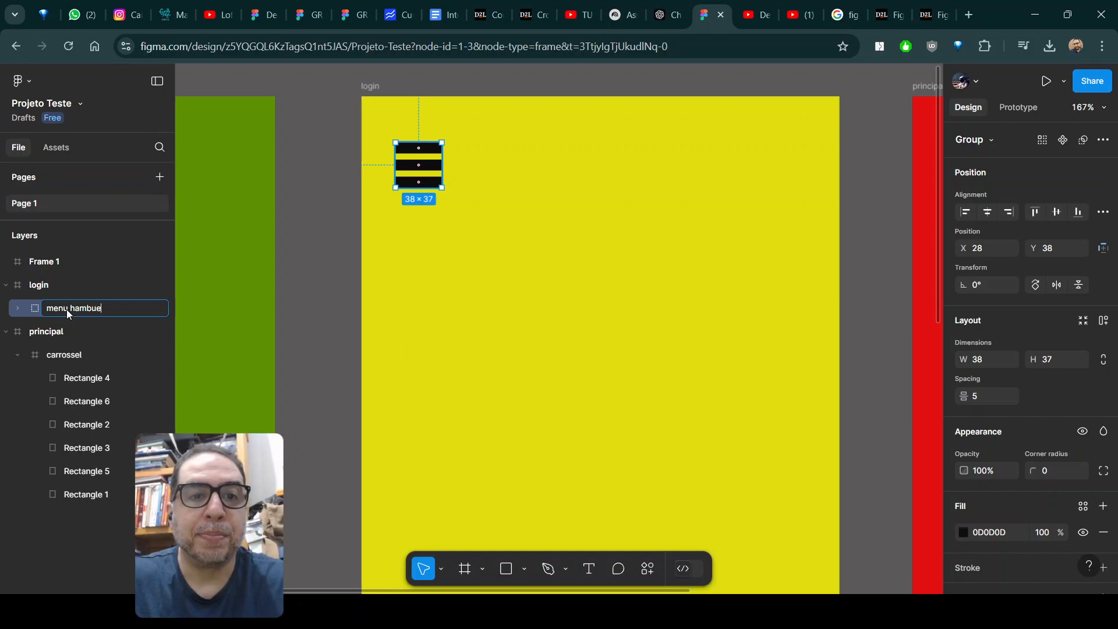
pyautogui.write('guer')
pyautogui.press('Return')
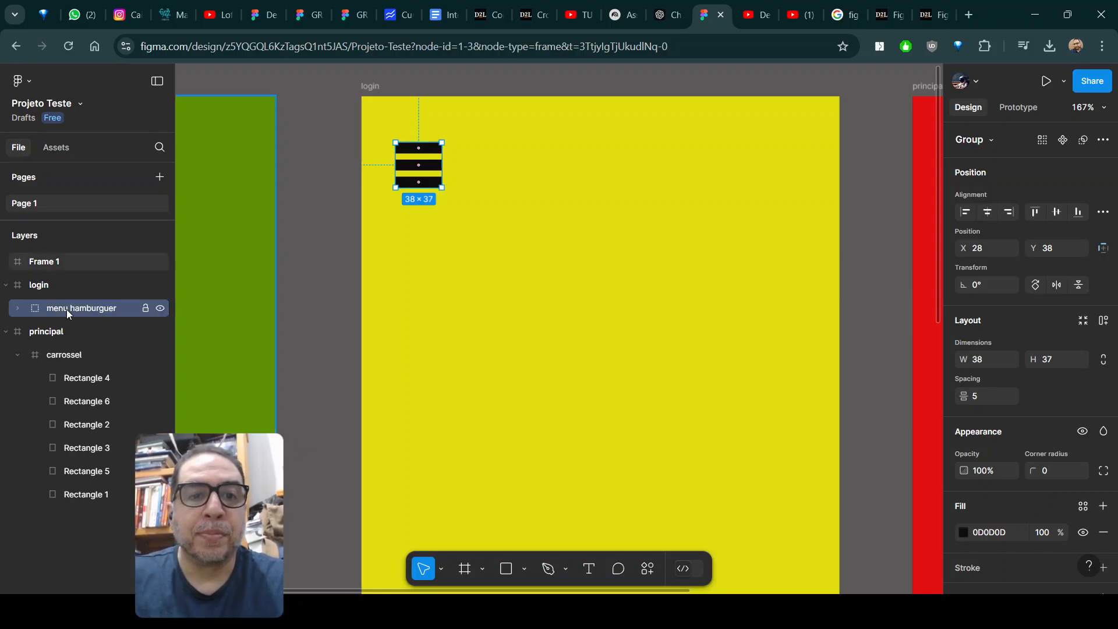
pyautogui.click(321, 182)
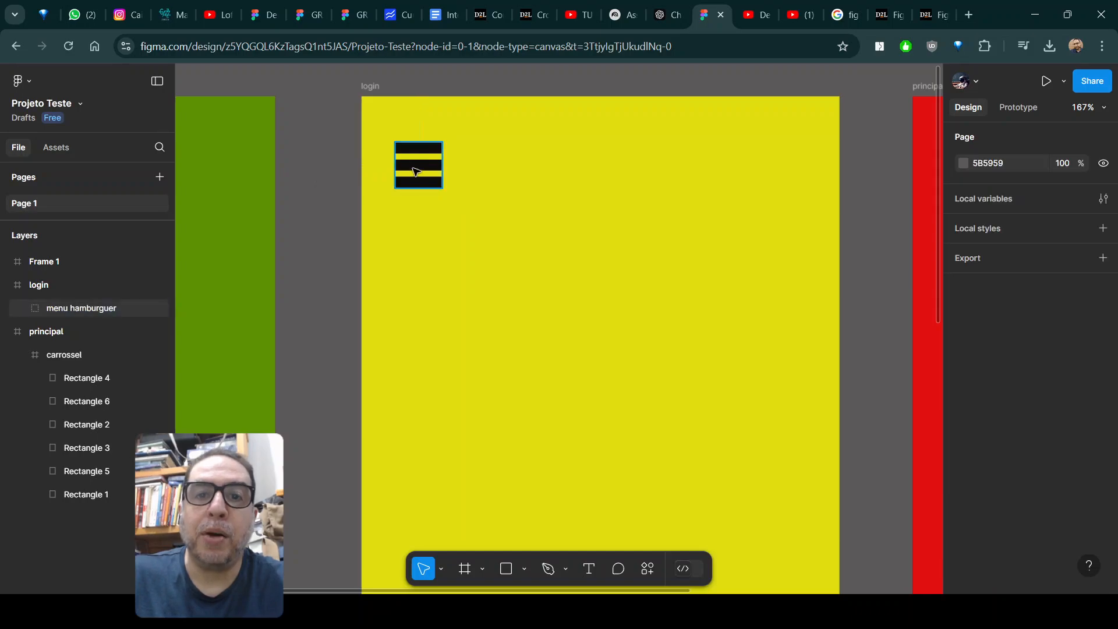
# Move the hamburger icon to X 29, Y 28 and connect it to the green Frame 1 with an on-tap prototype interaction.
pyautogui.click(416, 160)
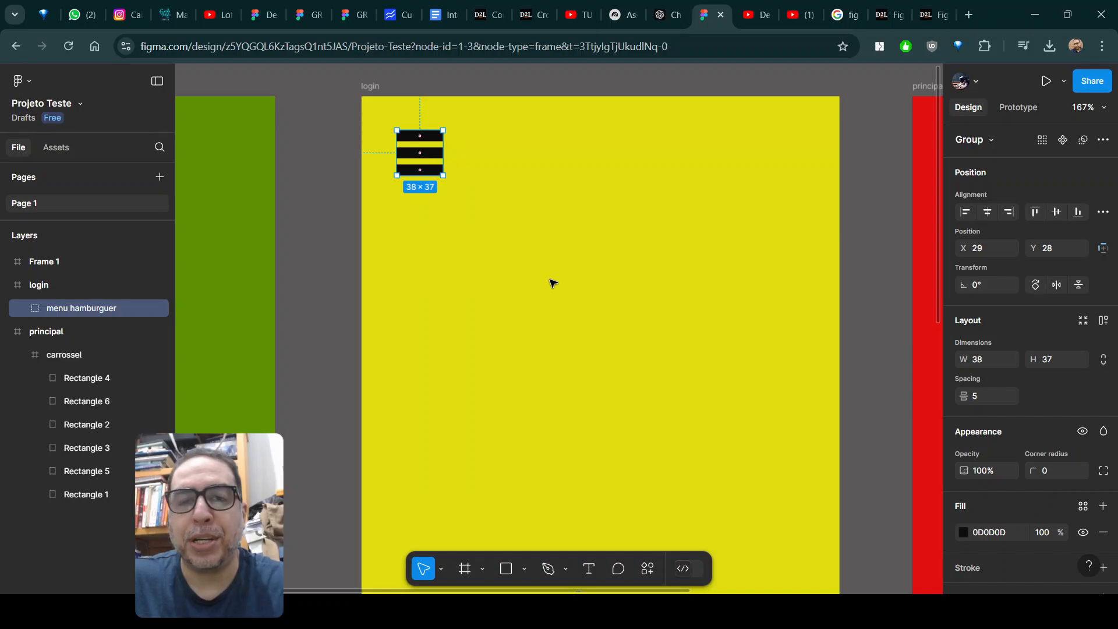
pyautogui.scroll(-5, 553, 284)
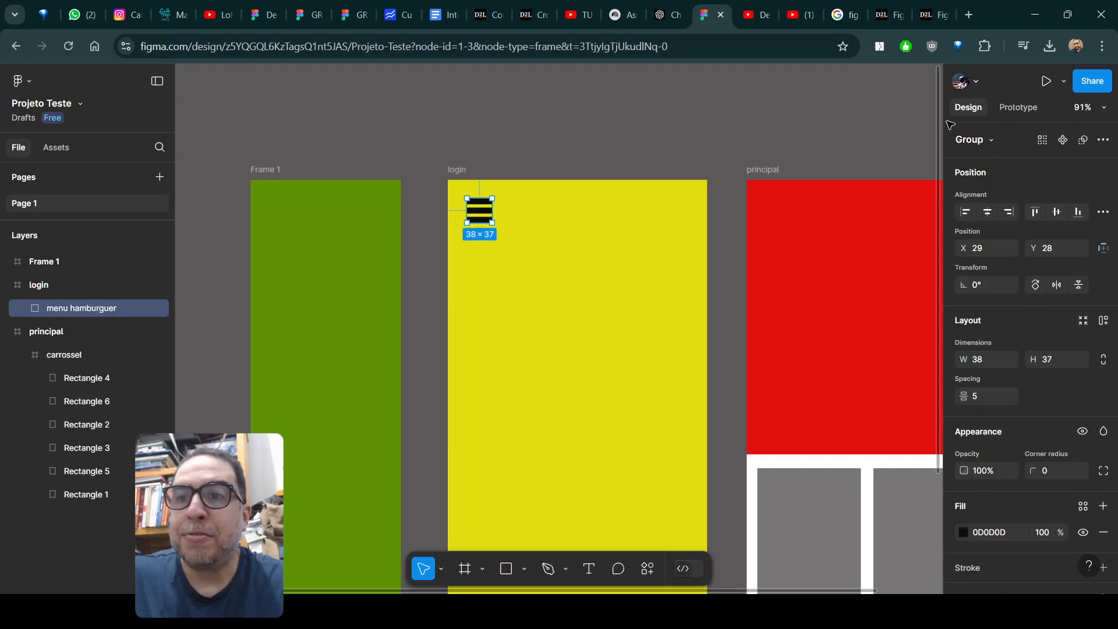
pyautogui.click(1013, 108)
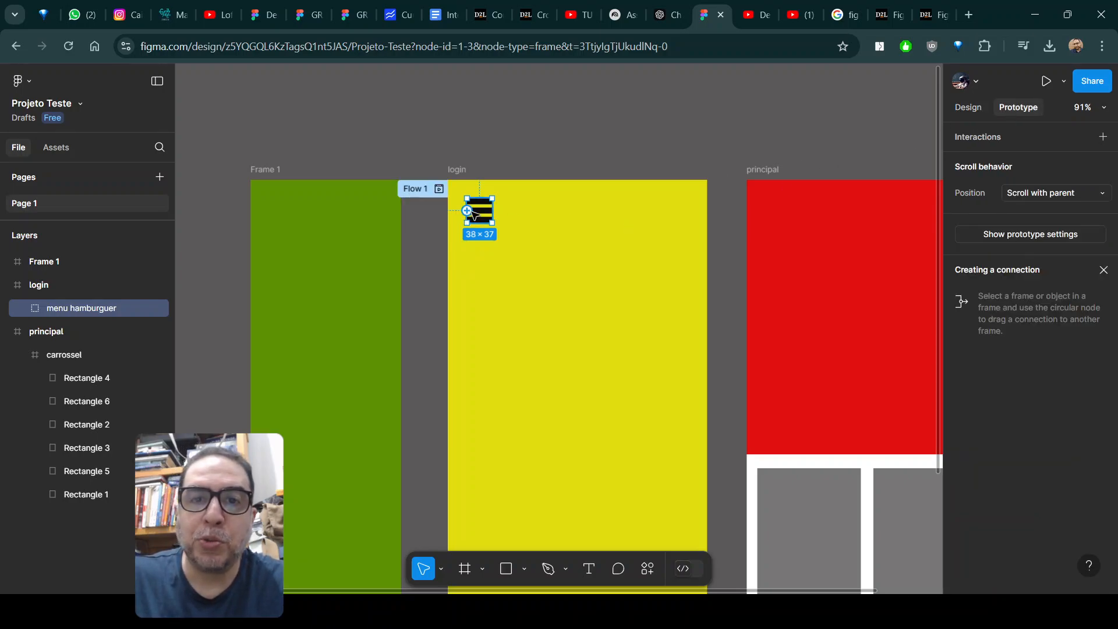
pyautogui.moveTo(468, 210); pyautogui.dragTo(394, 274)
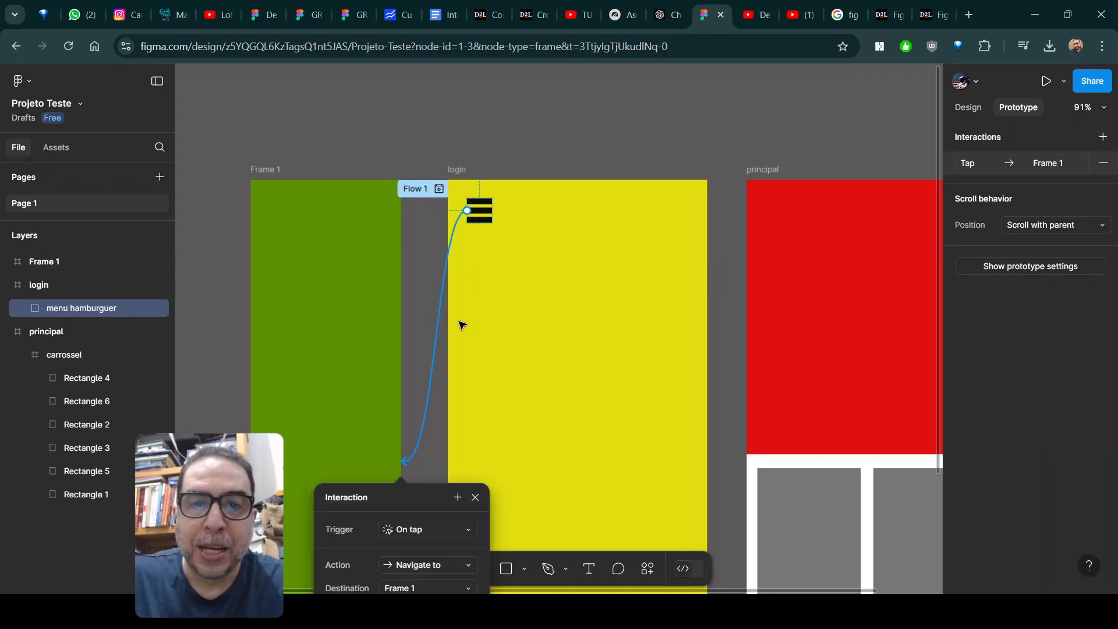
pyautogui.moveTo(425, 496); pyautogui.dragTo(597, 284)
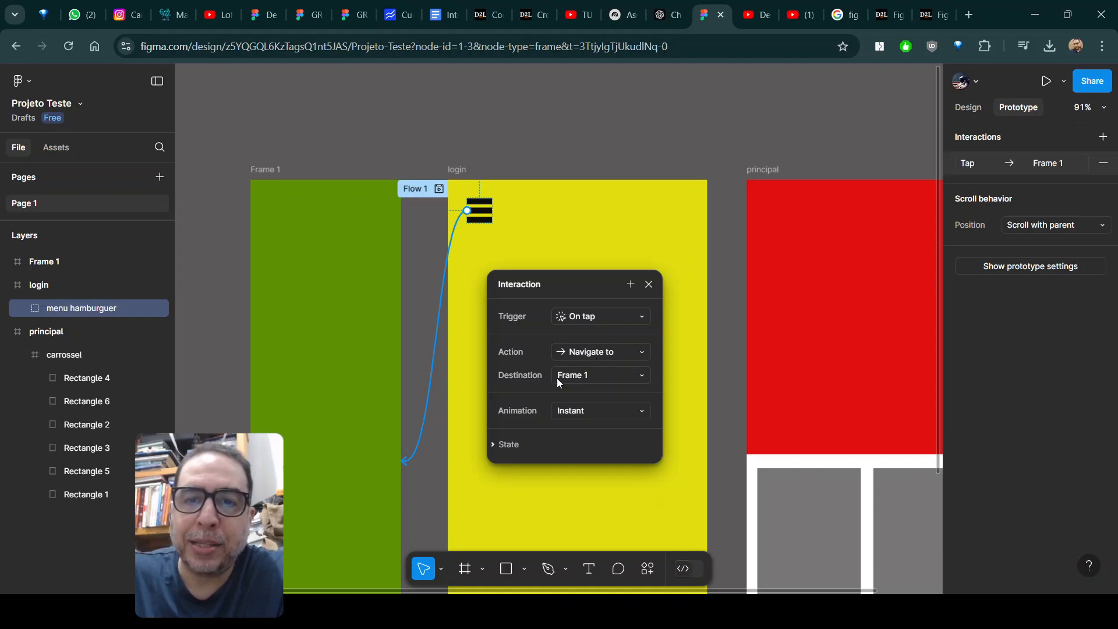
# Rename the green Frame 1 to "submenu".
pyautogui.doubleClick(261, 170)
pyautogui.write('su')
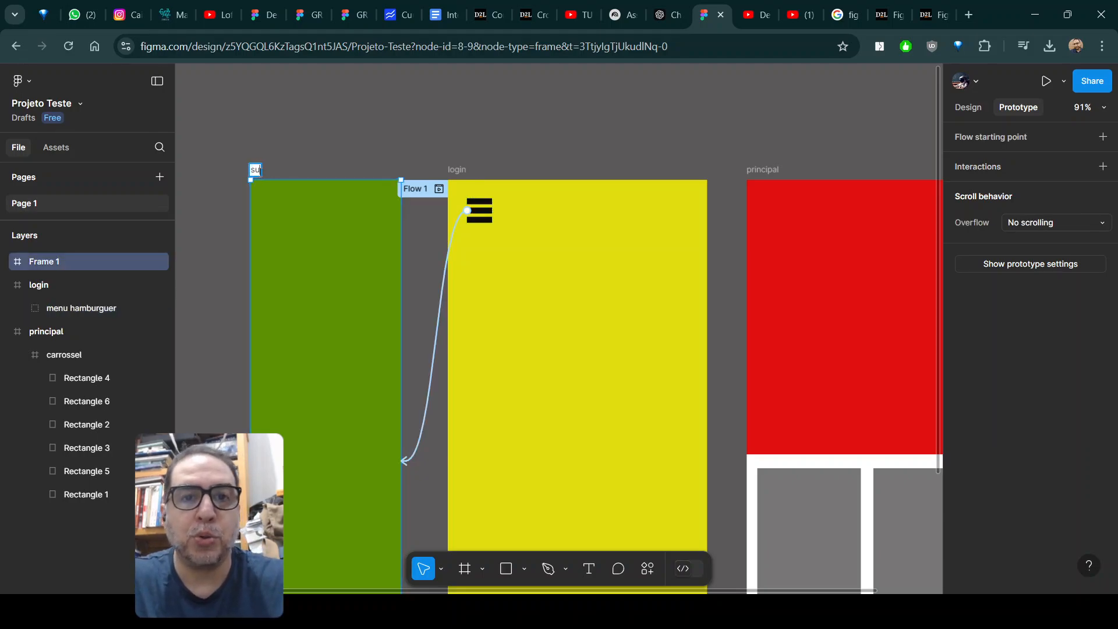
pyautogui.write('bmenu')
pyautogui.press('Return')
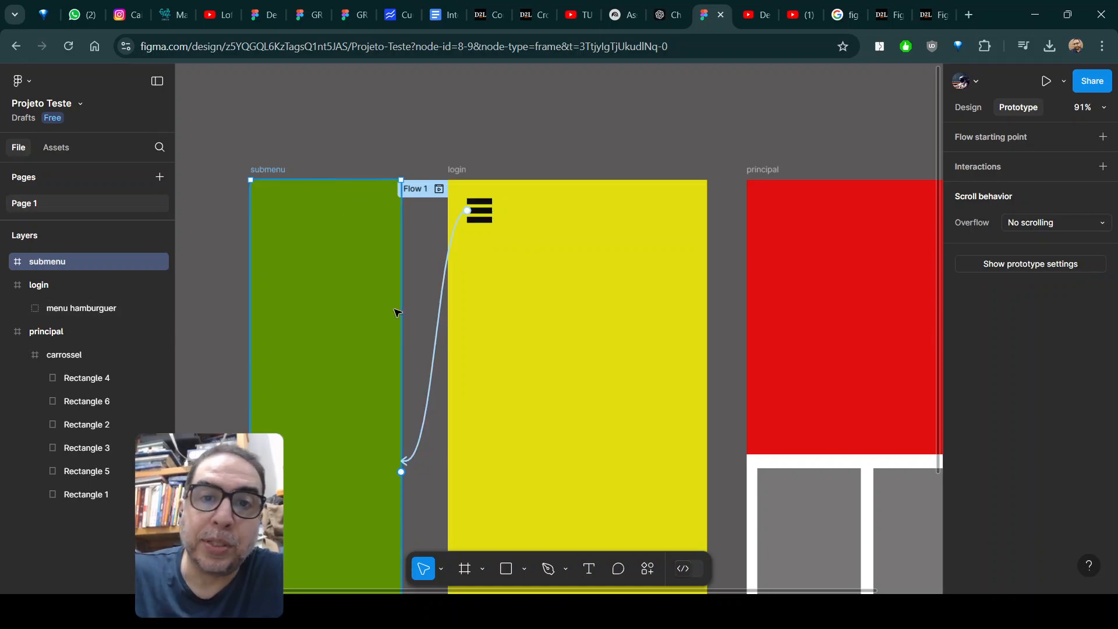
# Change the action of the hamburger icon's tap interaction to Open overlay, with submenu as the overlay.
pyautogui.click(434, 373)
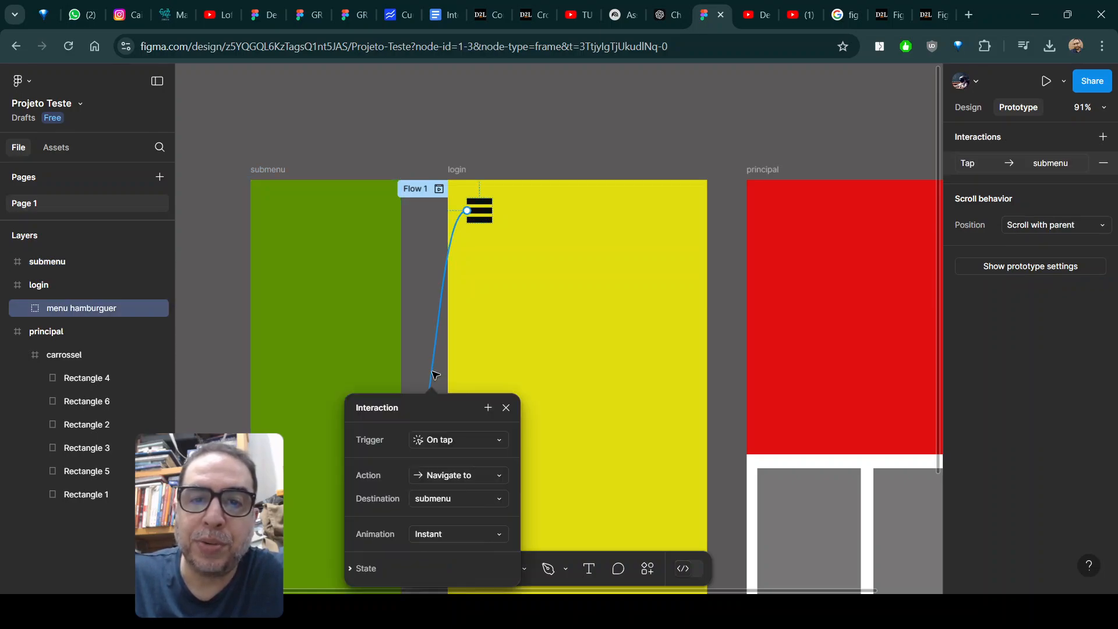
pyautogui.moveTo(447, 413); pyautogui.dragTo(589, 219)
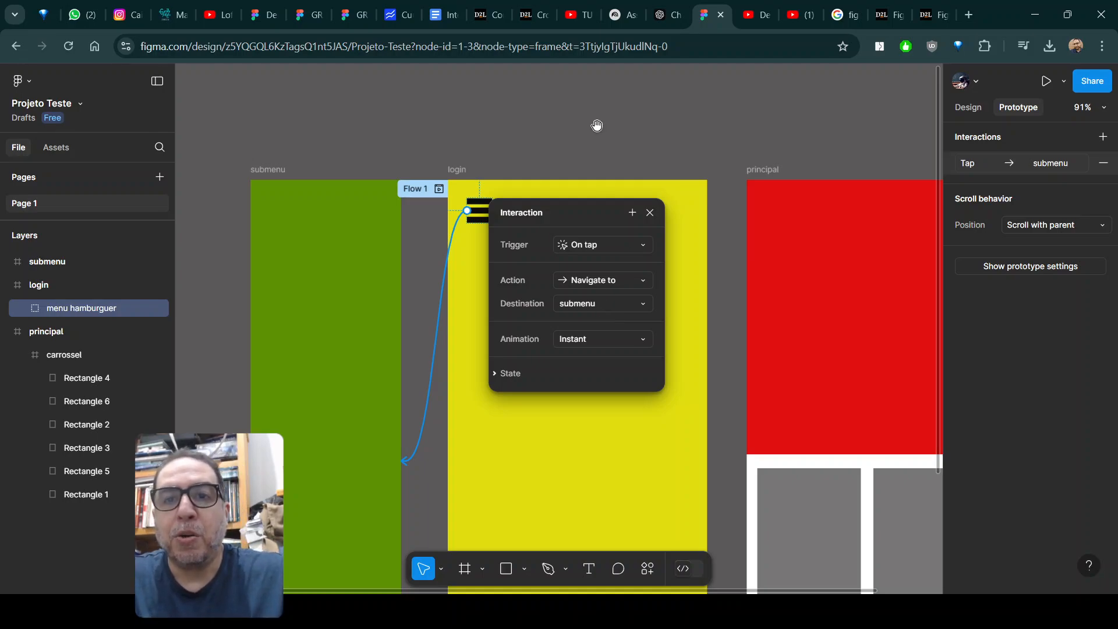
pyautogui.moveTo(597, 125); pyautogui.dragTo(735, 55)
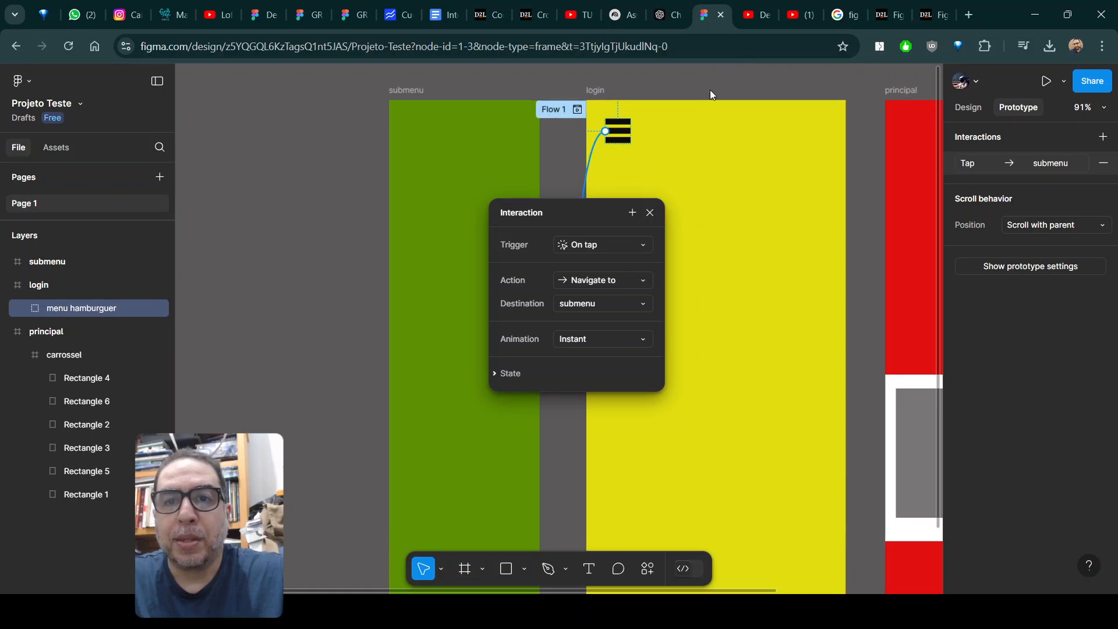
pyautogui.moveTo(593, 220); pyautogui.dragTo(628, 202)
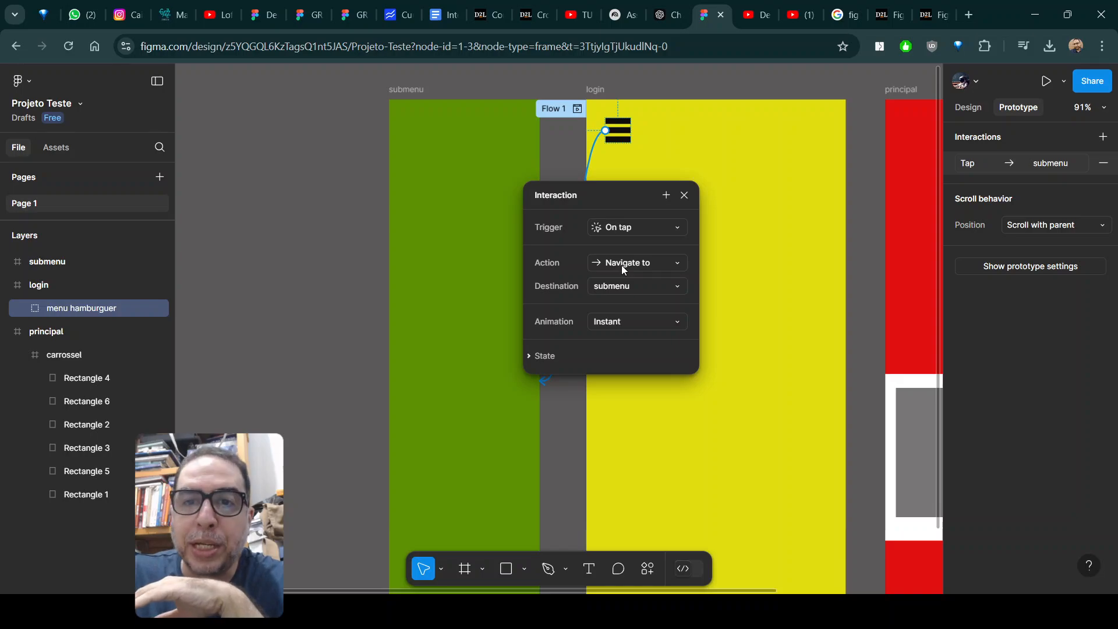
pyautogui.click(670, 265)
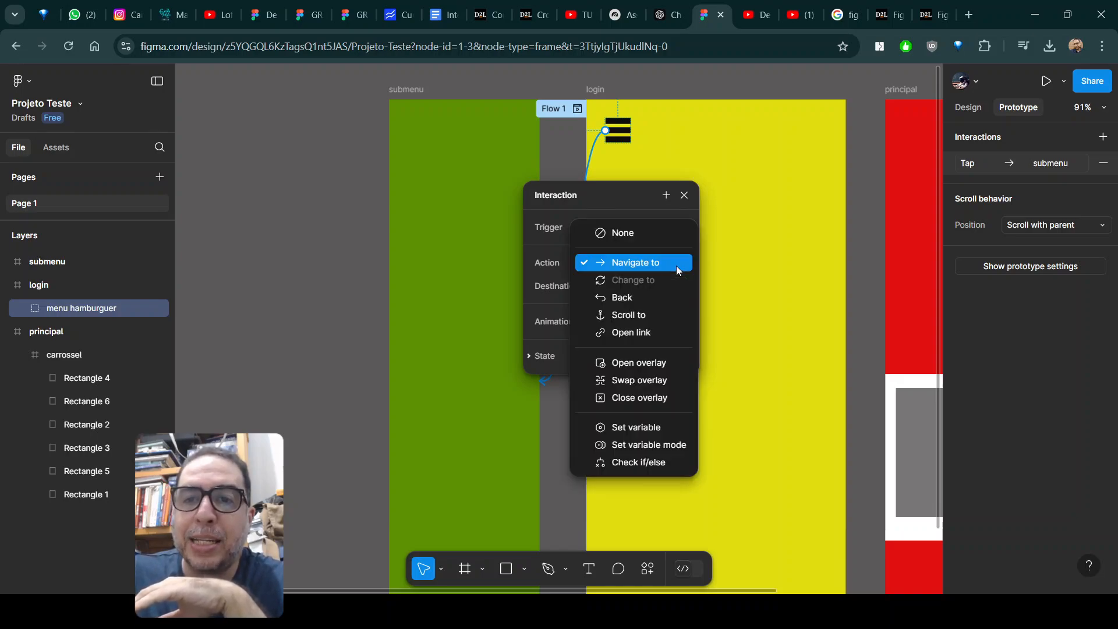
pyautogui.click(674, 372)
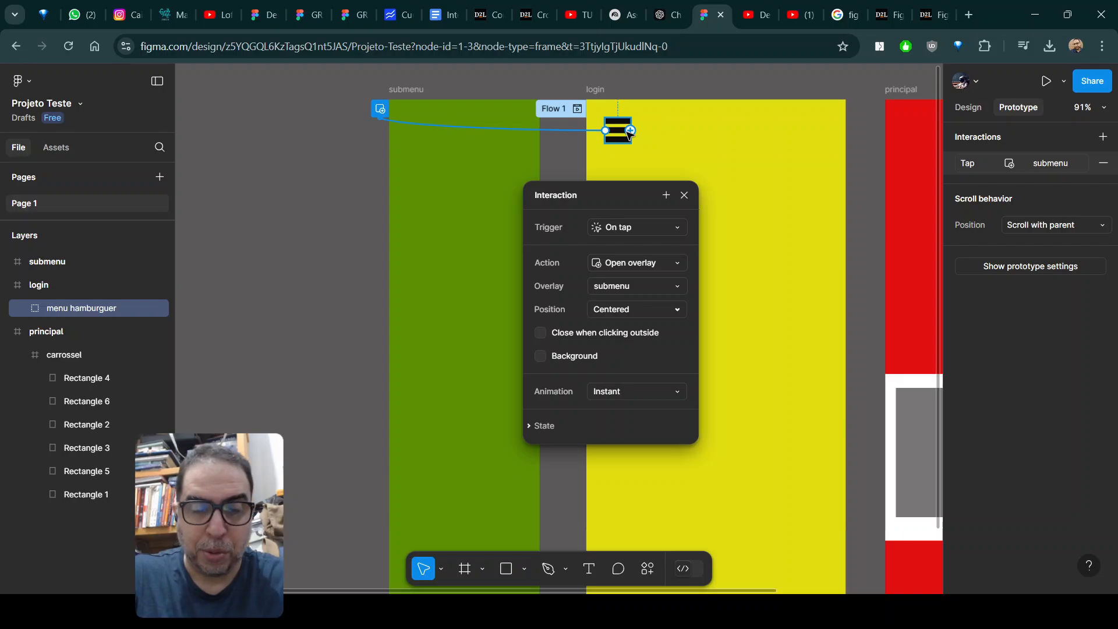
# Open the submenu in an inline prototype preview and set its overlay position to Top left.
pyautogui.hotkey('shift', 'space')
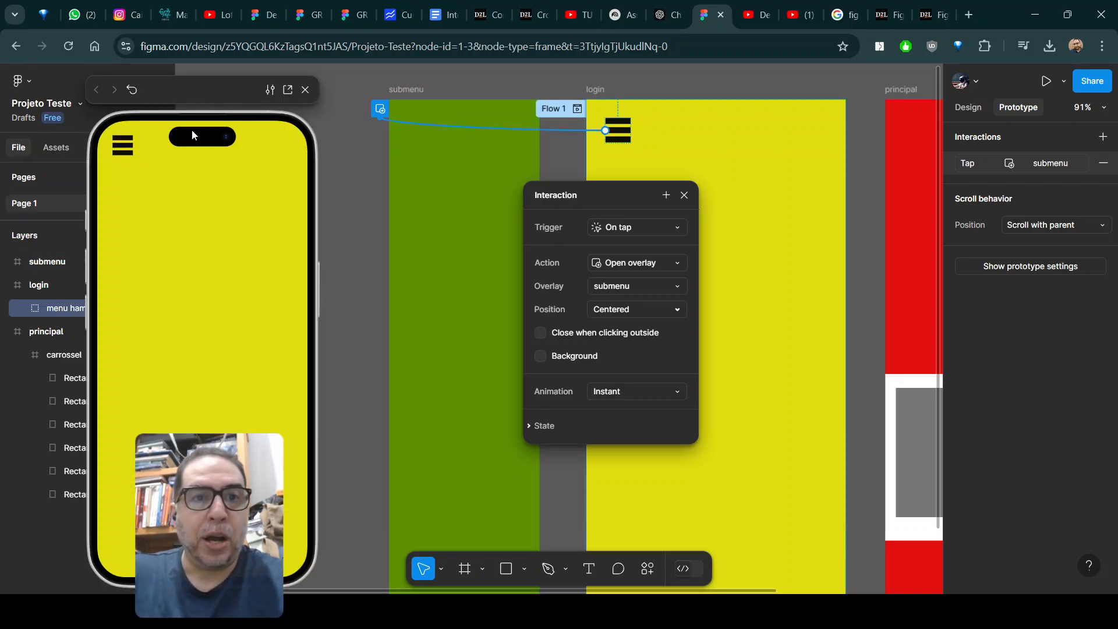
pyautogui.click(119, 152)
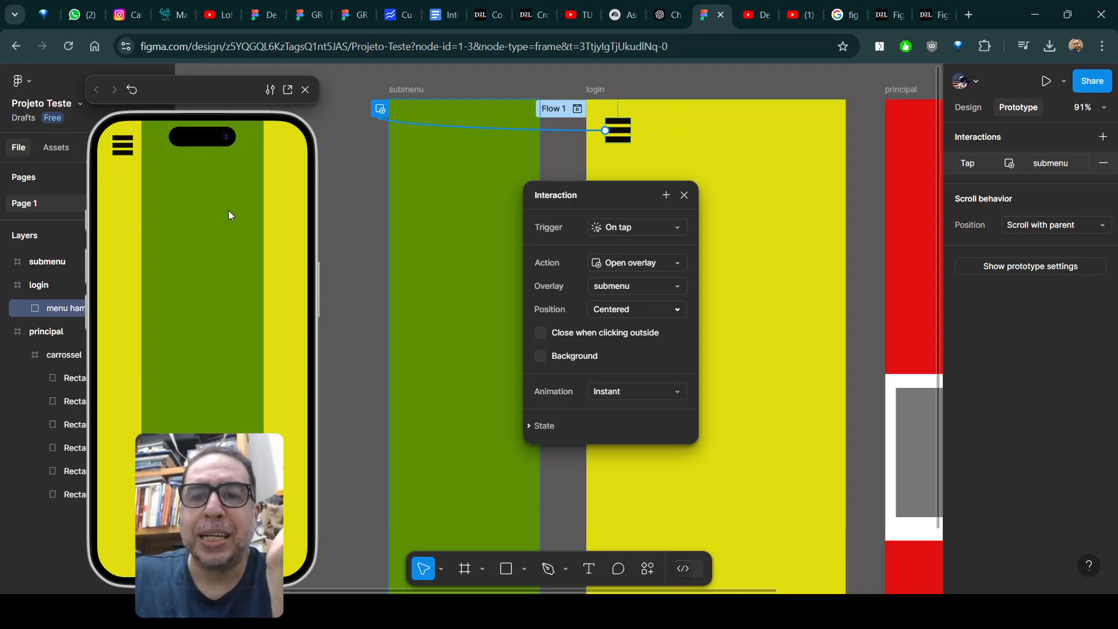
pyautogui.click(628, 312)
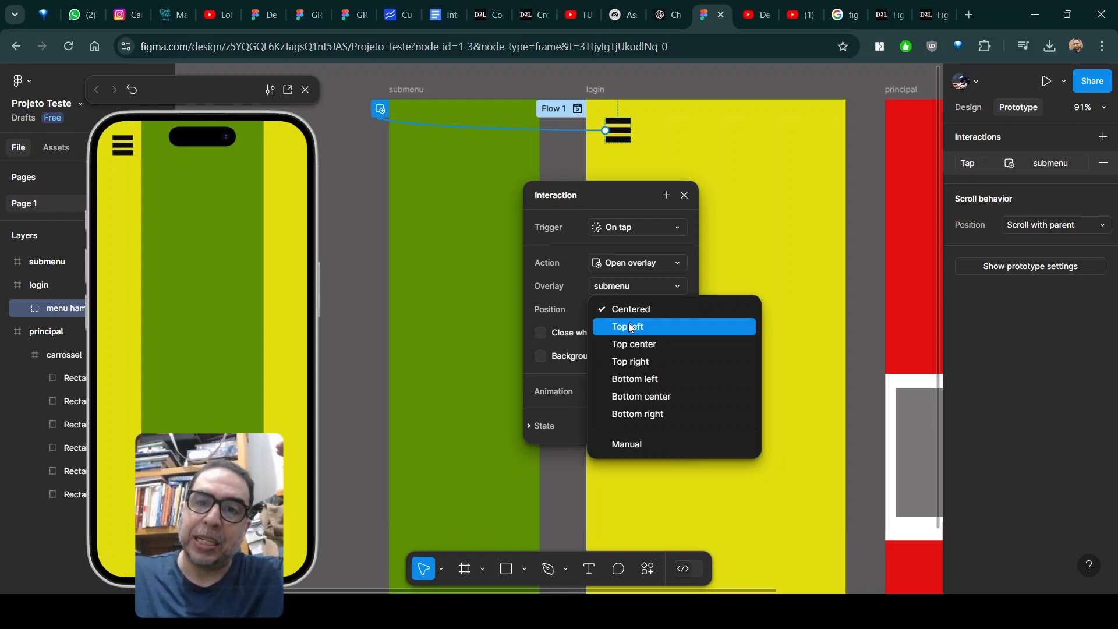
pyautogui.click(631, 328)
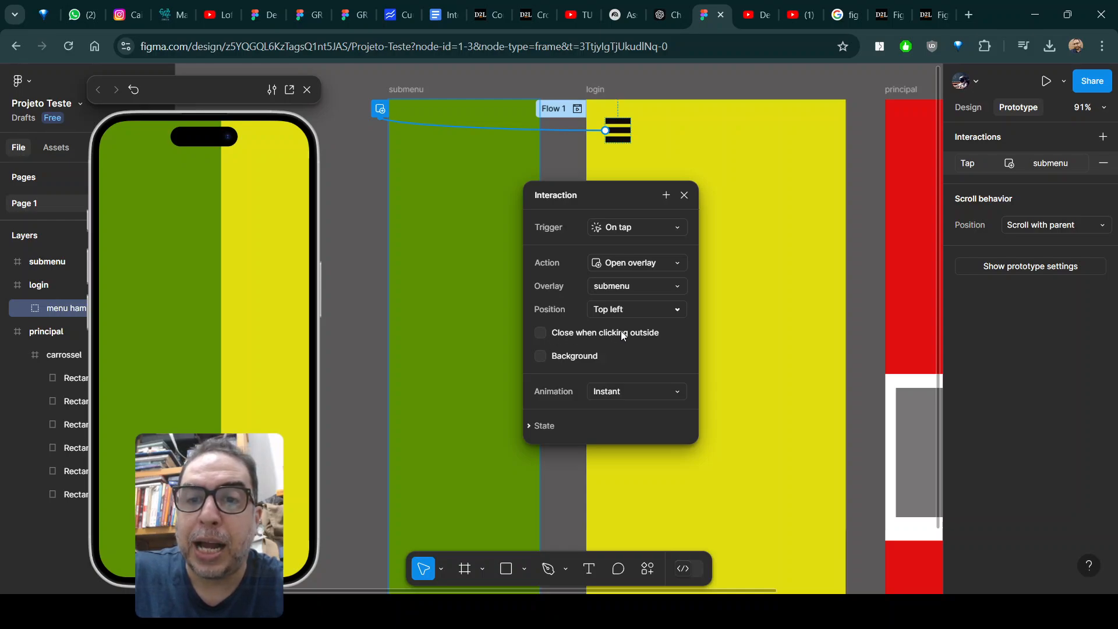
# Make the submenu overlay close when clicking outside, and test opening and closing it in the preview.
pyautogui.click(555, 336)
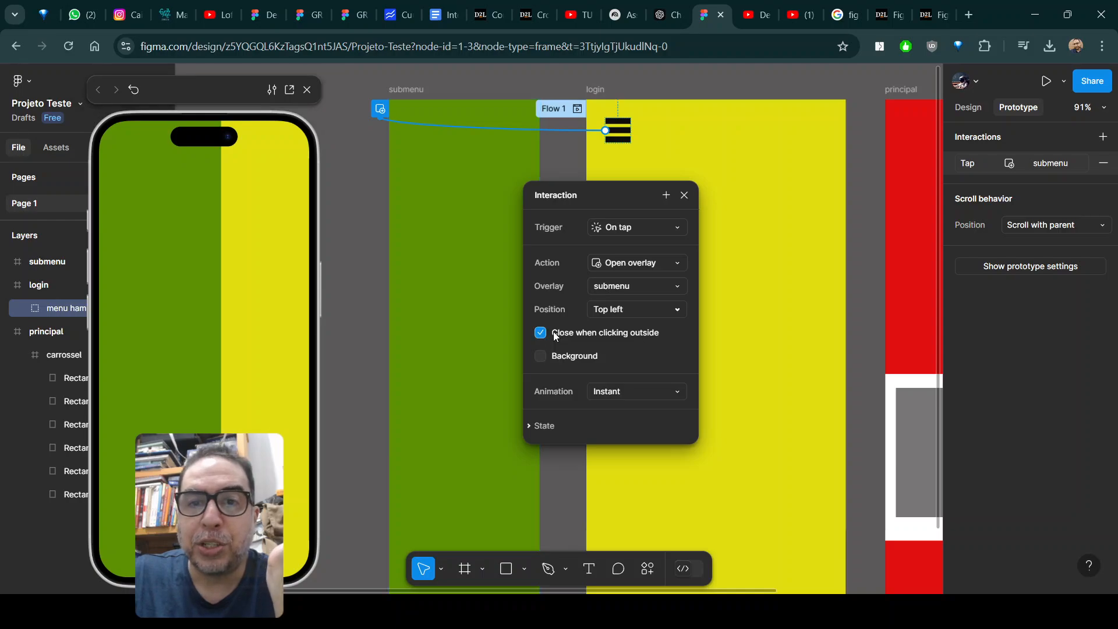
pyautogui.click(262, 299)
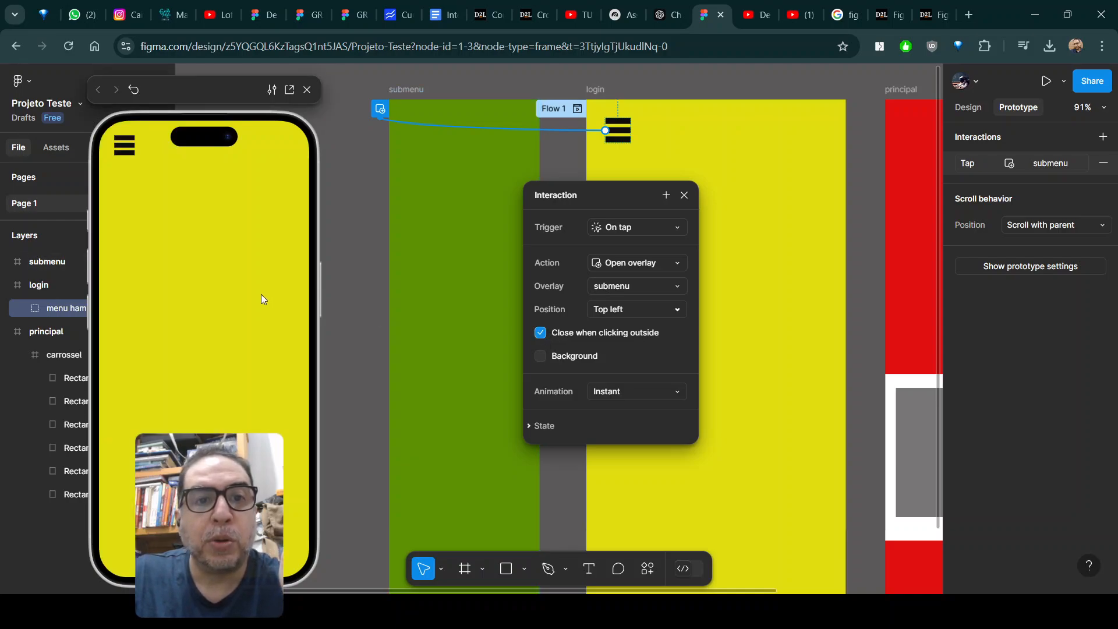
pyautogui.click(120, 145)
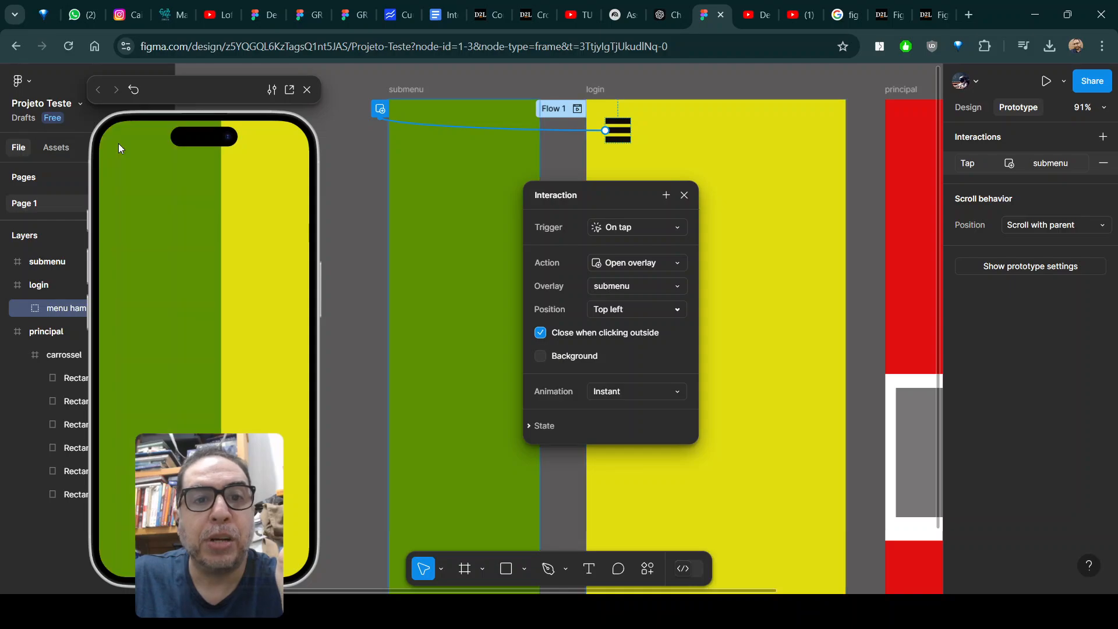
pyautogui.click(253, 233)
pyautogui.click(125, 149)
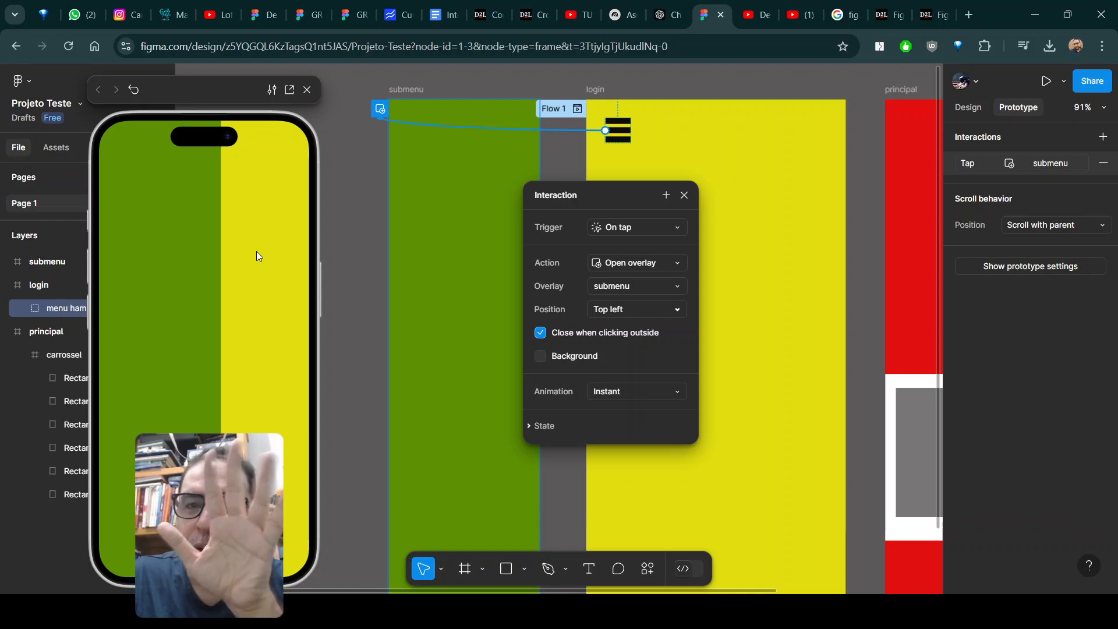
# Enable a 000000 background at 25% behind the submenu overlay, and test opening and closing it in the preview.
pyautogui.click(540, 356)
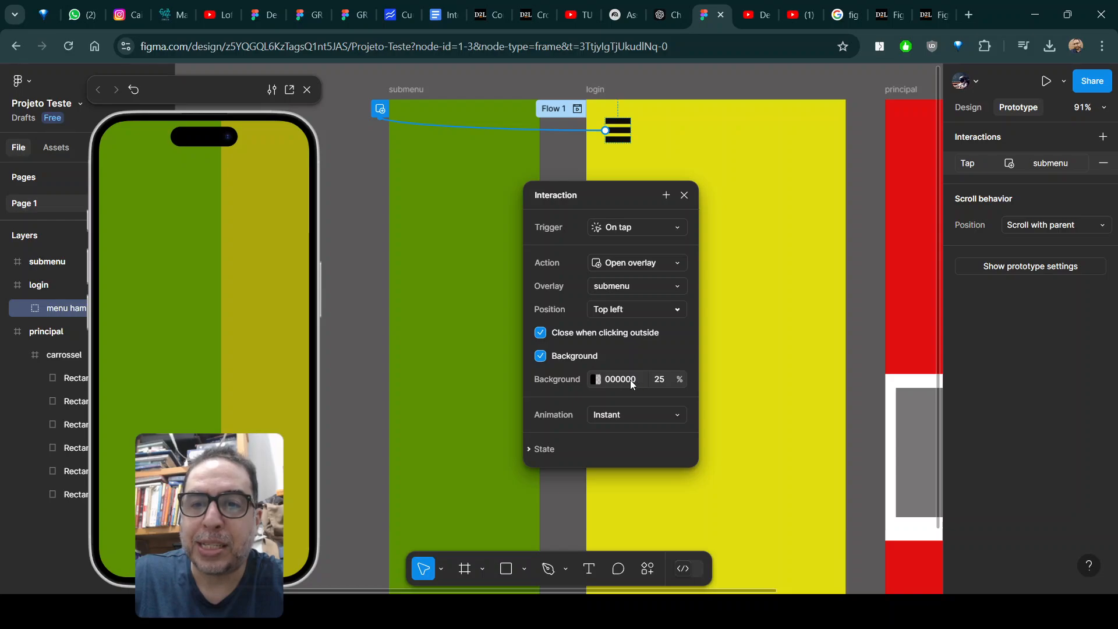
pyautogui.click(274, 293)
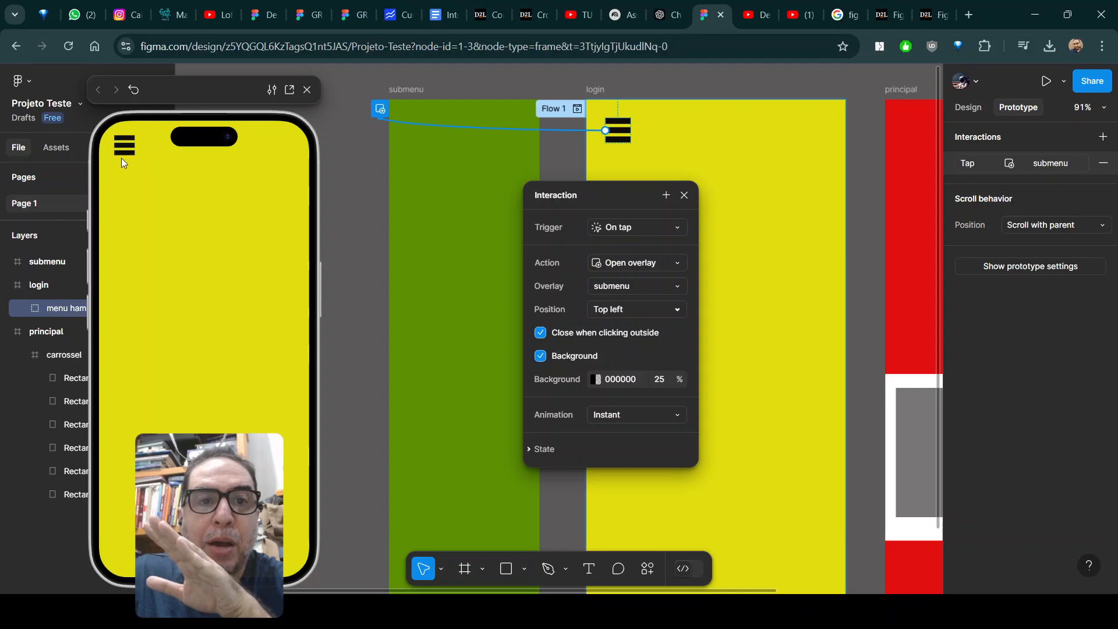
pyautogui.click(121, 143)
pyautogui.click(226, 244)
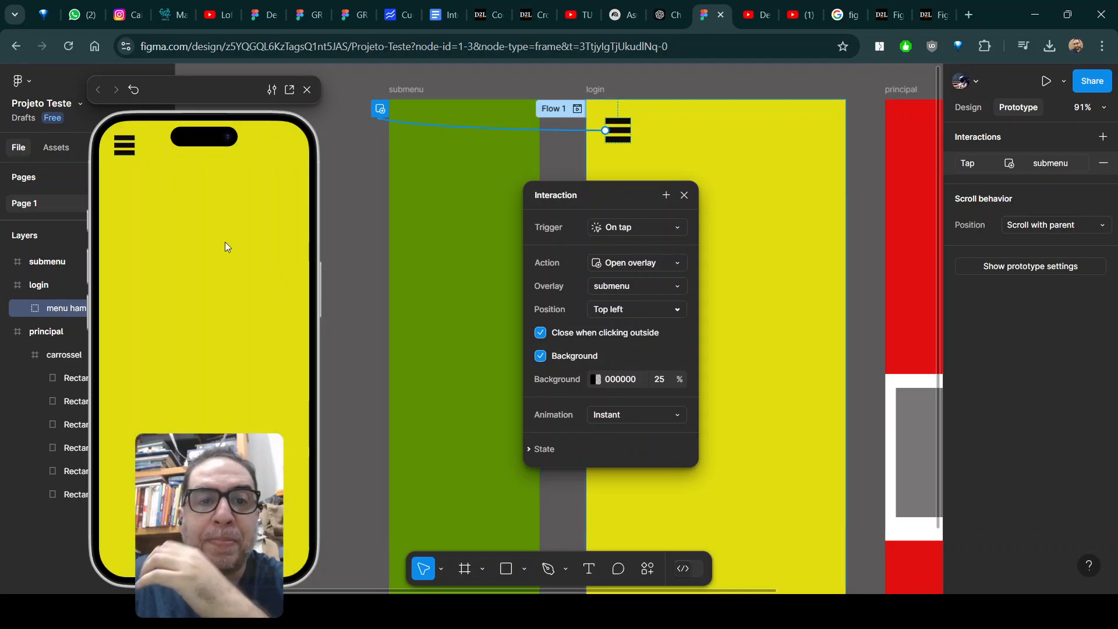
pyautogui.click(121, 148)
pyautogui.click(291, 275)
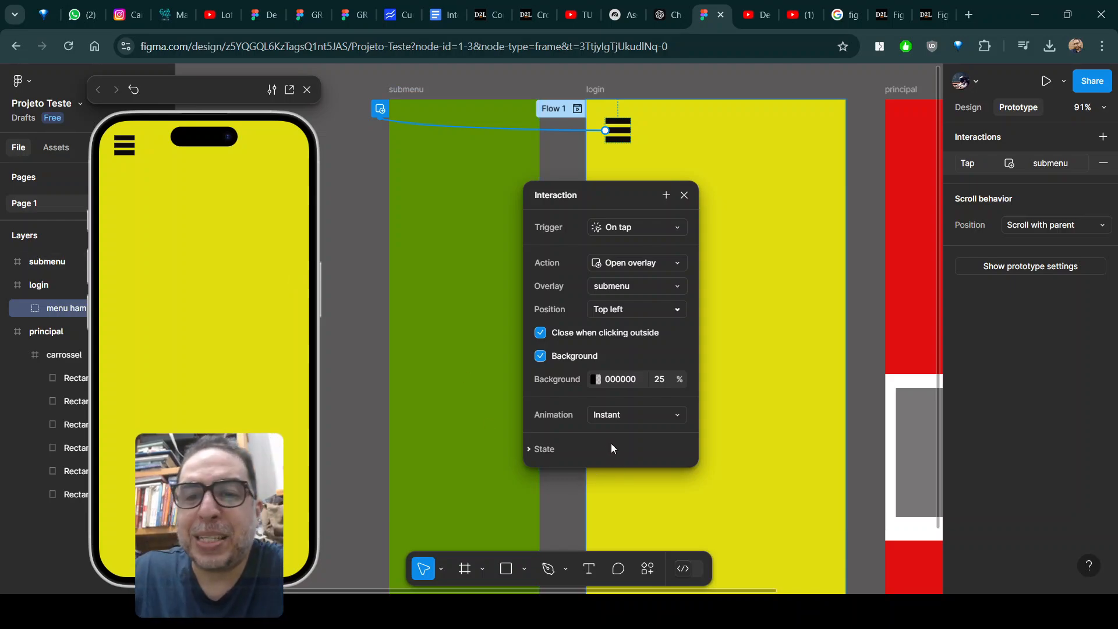
# Set the overlay's animation to Move in with a rightward direction, and open the submenu in the preview to test it.
pyautogui.click(624, 416)
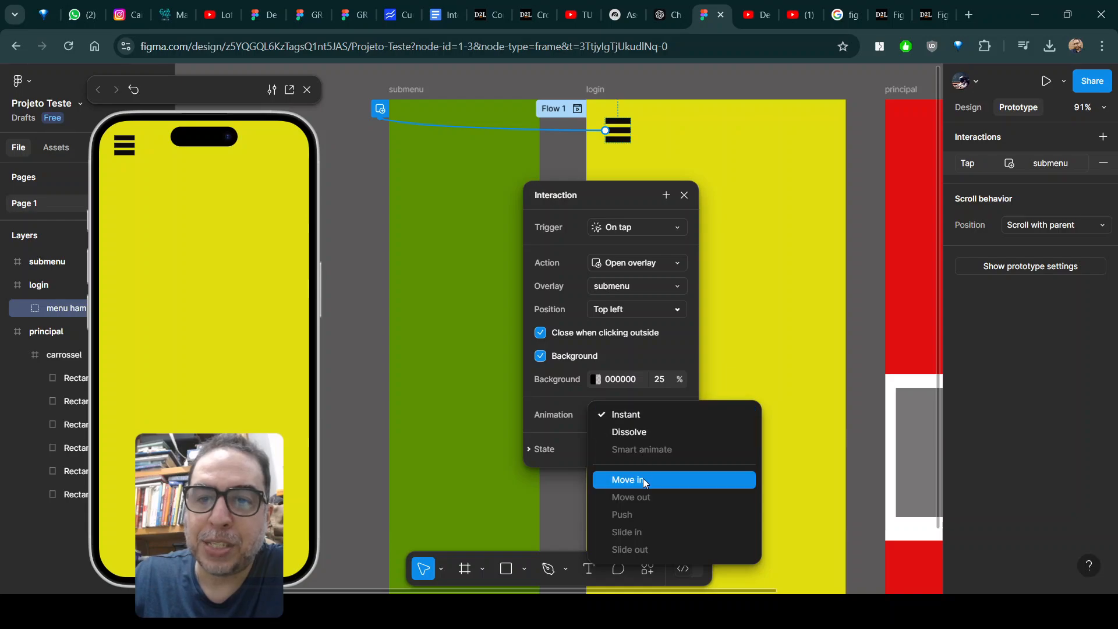
pyautogui.click(643, 479)
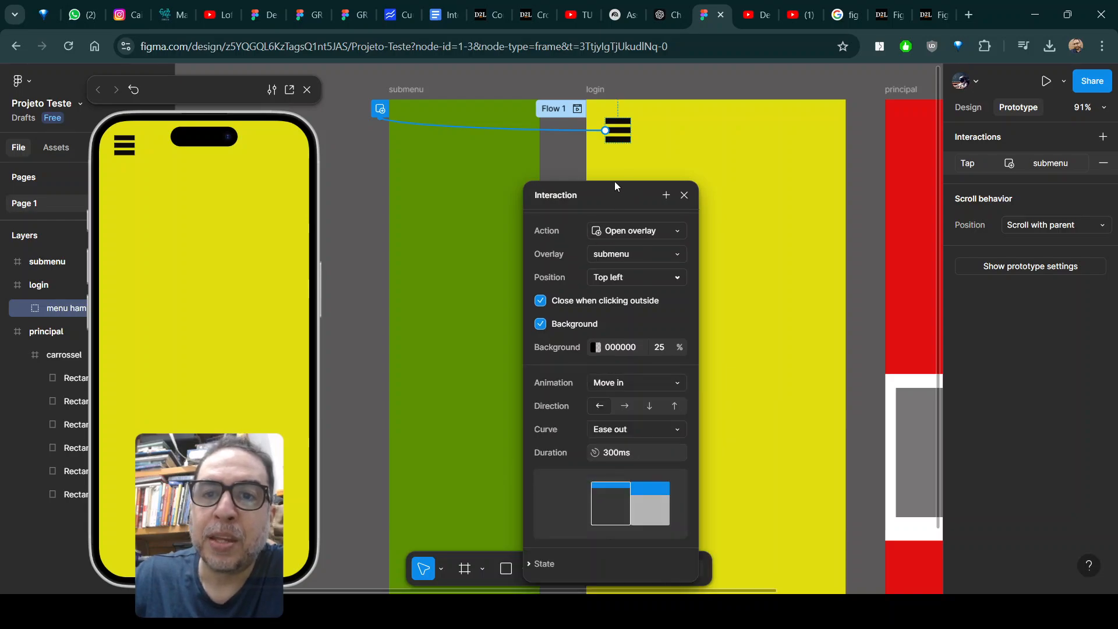
pyautogui.moveTo(614, 182); pyautogui.dragTo(603, 78)
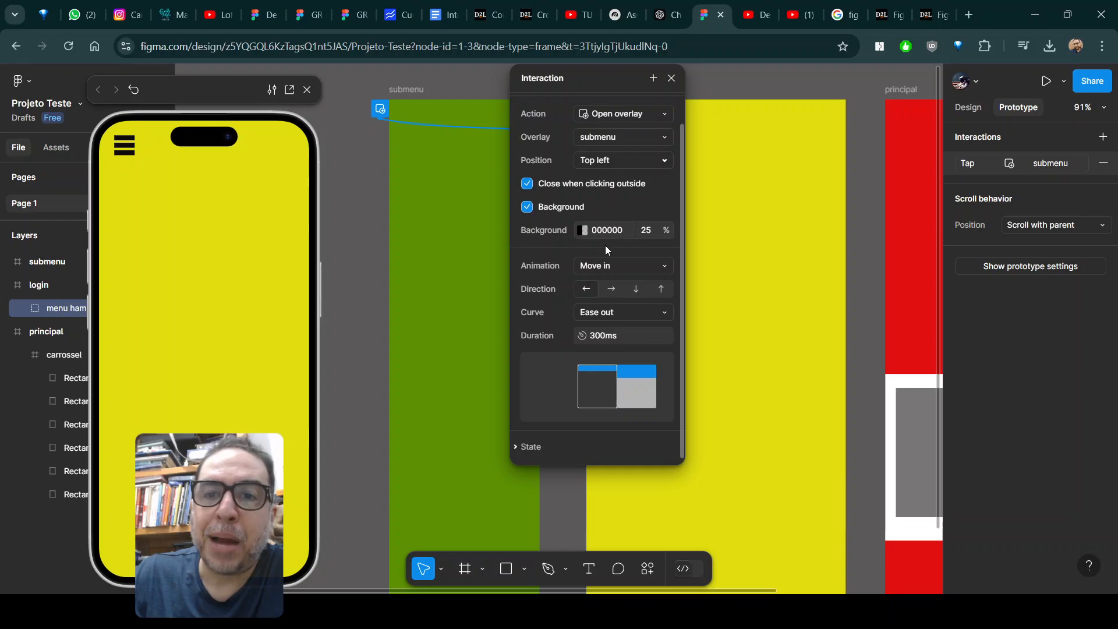
pyautogui.click(610, 288)
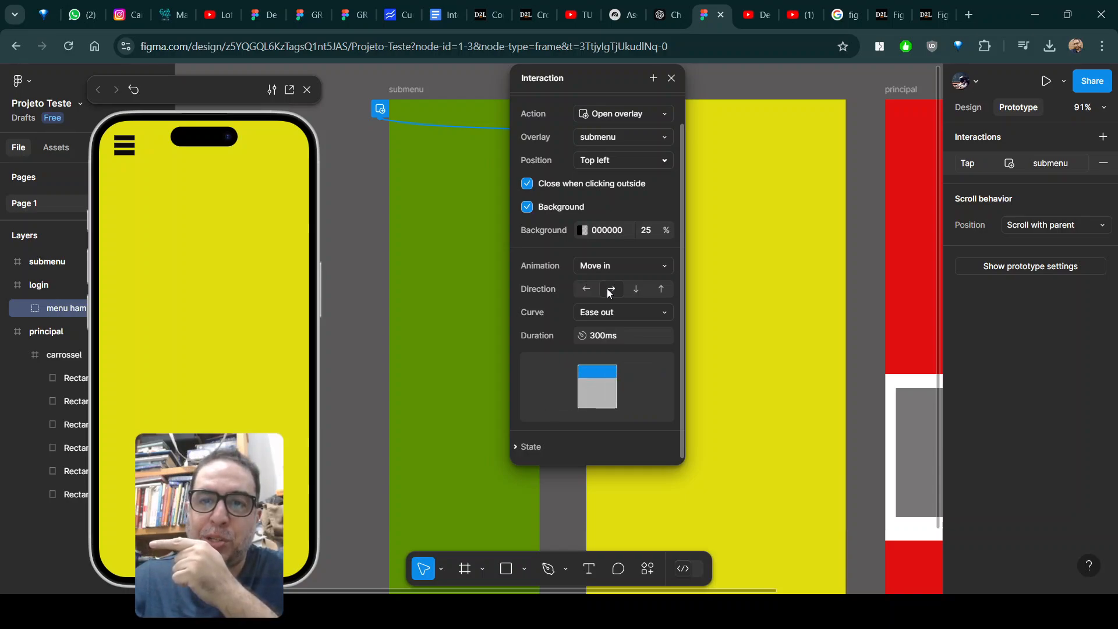
pyautogui.click(126, 145)
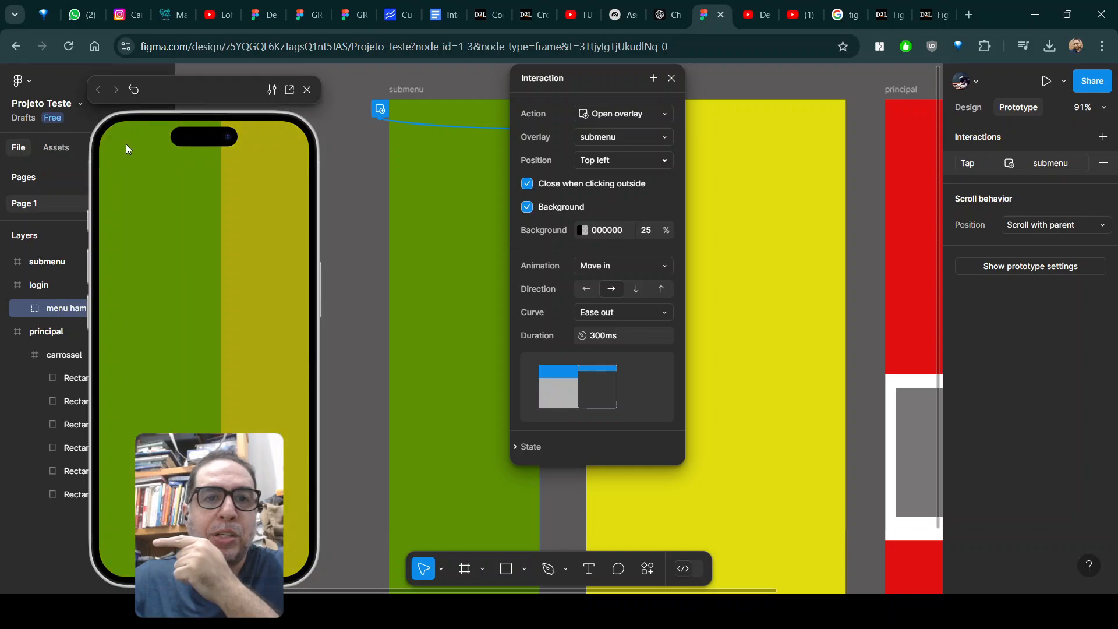
# Test opening the submenu from the hamburger icon and closing it by tapping outside in the preview.
pyautogui.click(290, 220)
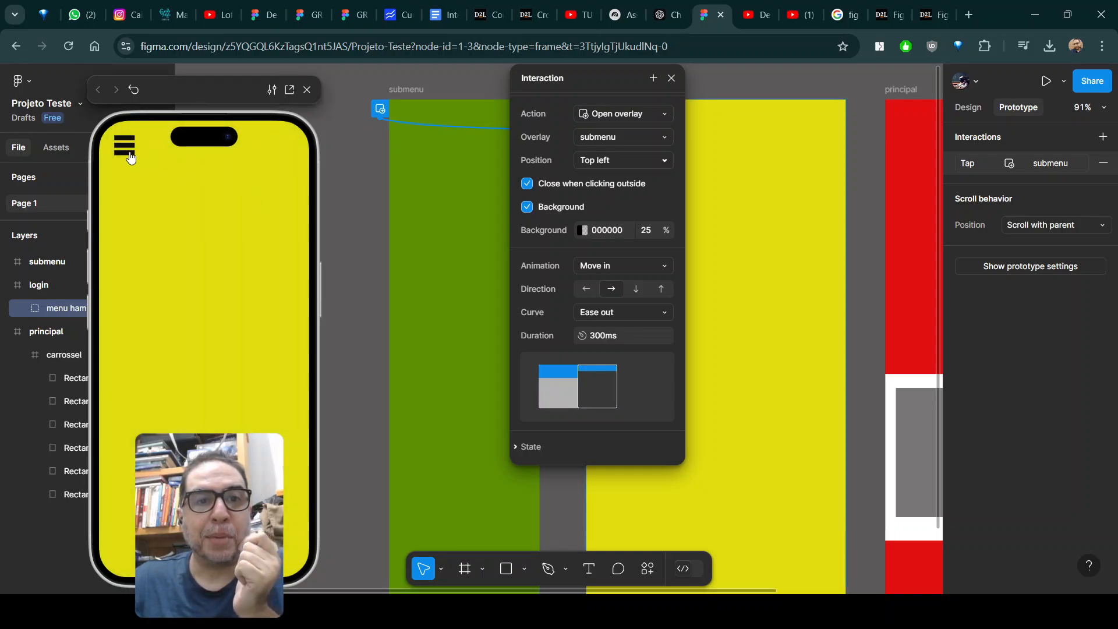
pyautogui.click(131, 157)
pyautogui.click(262, 248)
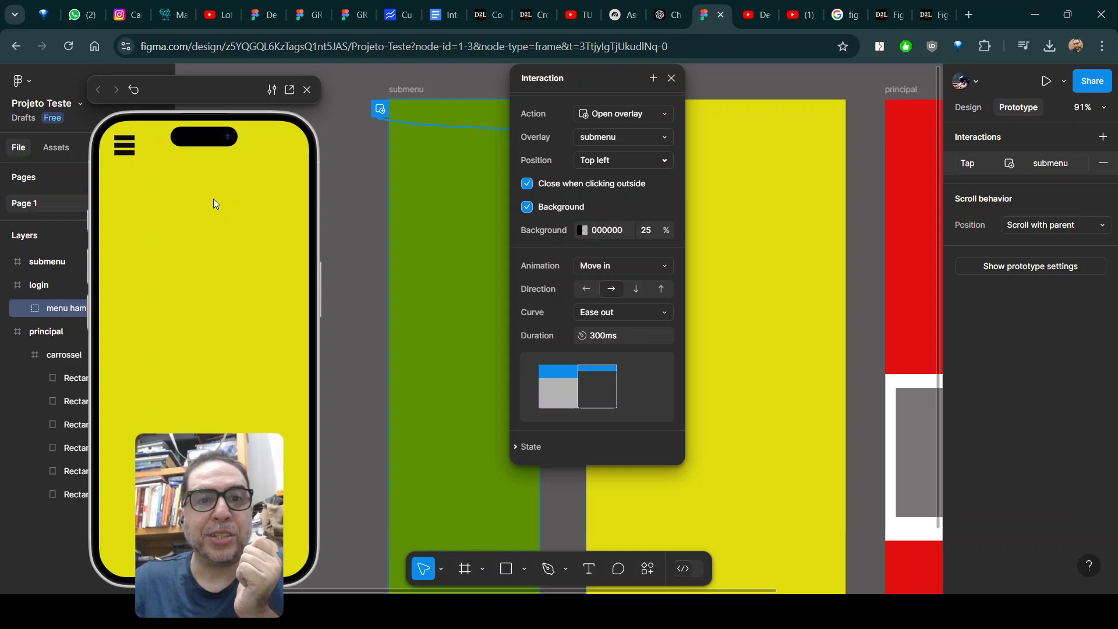
pyautogui.click(132, 153)
pyautogui.click(281, 236)
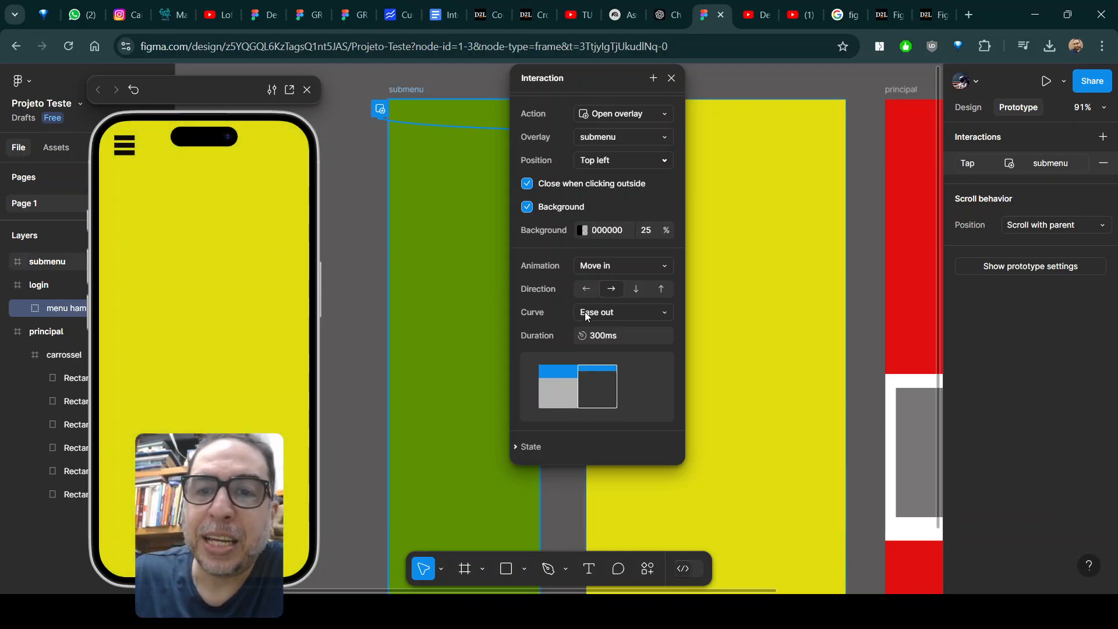
# Set the submenu overlay's animation curve to Bouncy, and test opening and closing it in the preview.
pyautogui.click(649, 314)
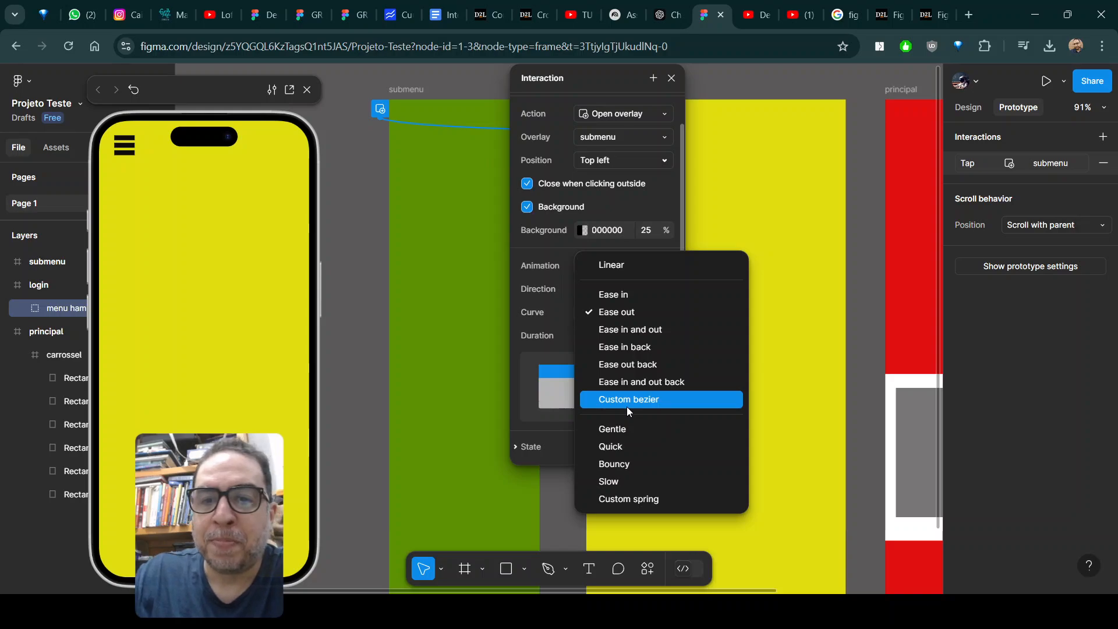
pyautogui.click(638, 465)
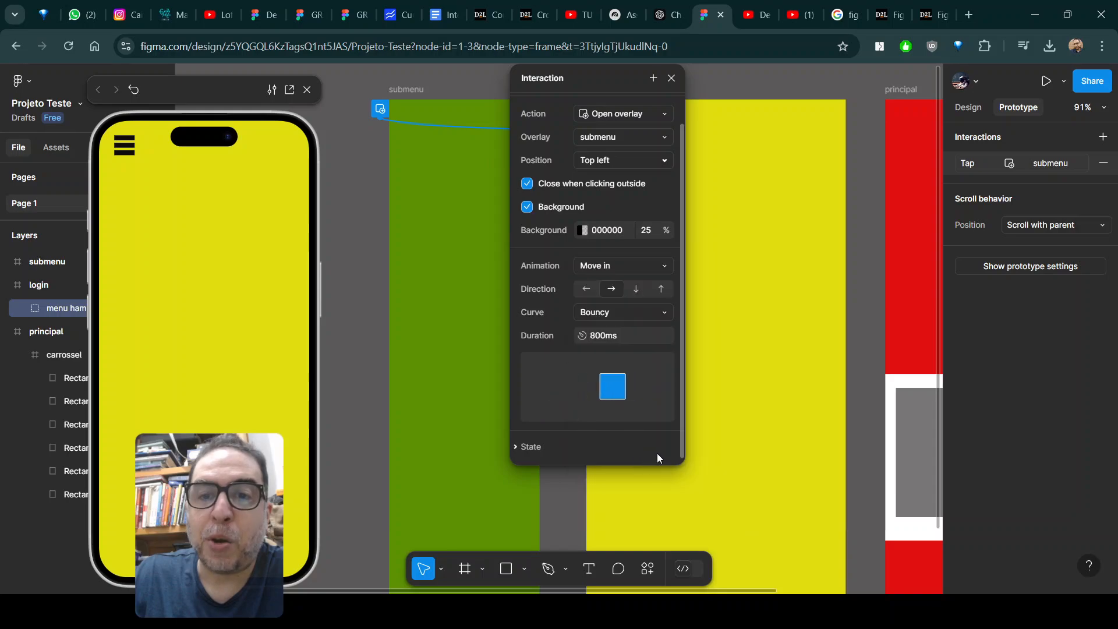
pyautogui.click(125, 144)
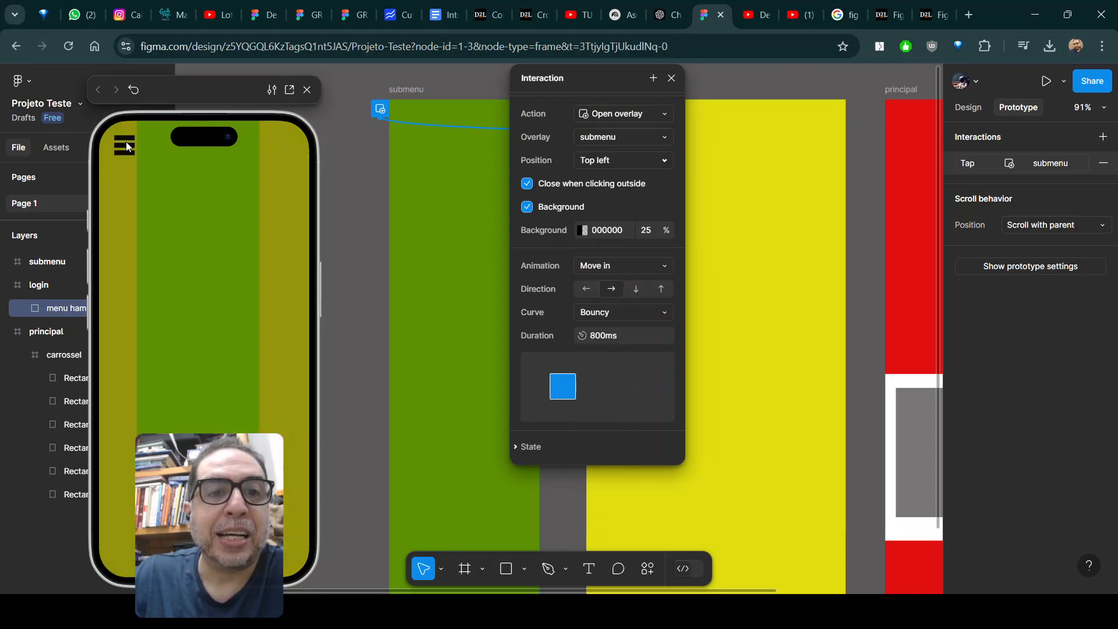
pyautogui.click(256, 236)
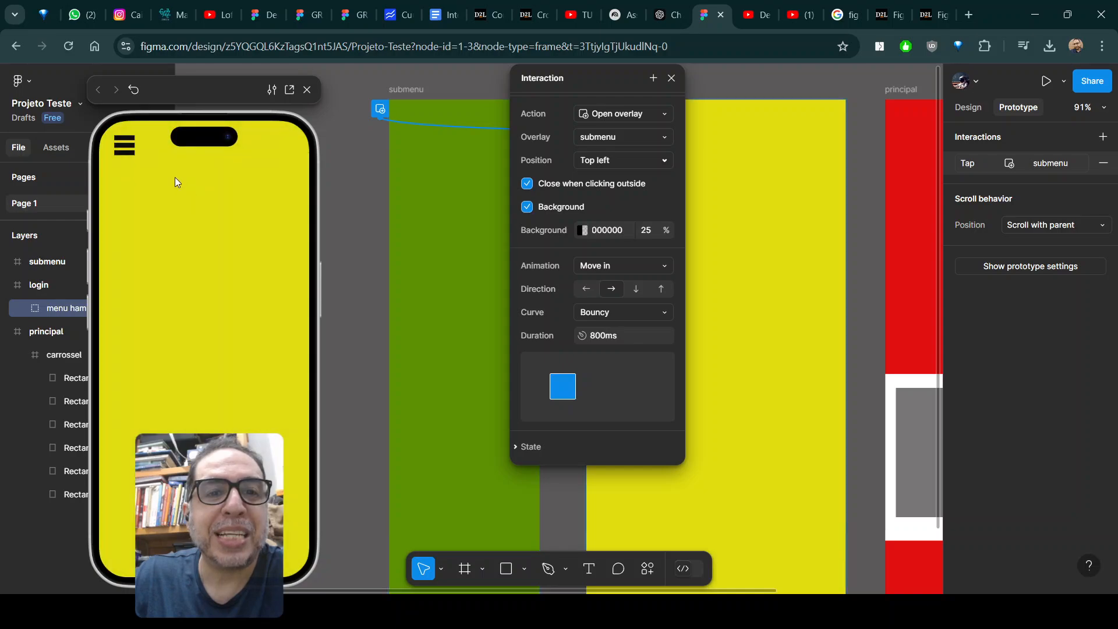
pyautogui.click(119, 148)
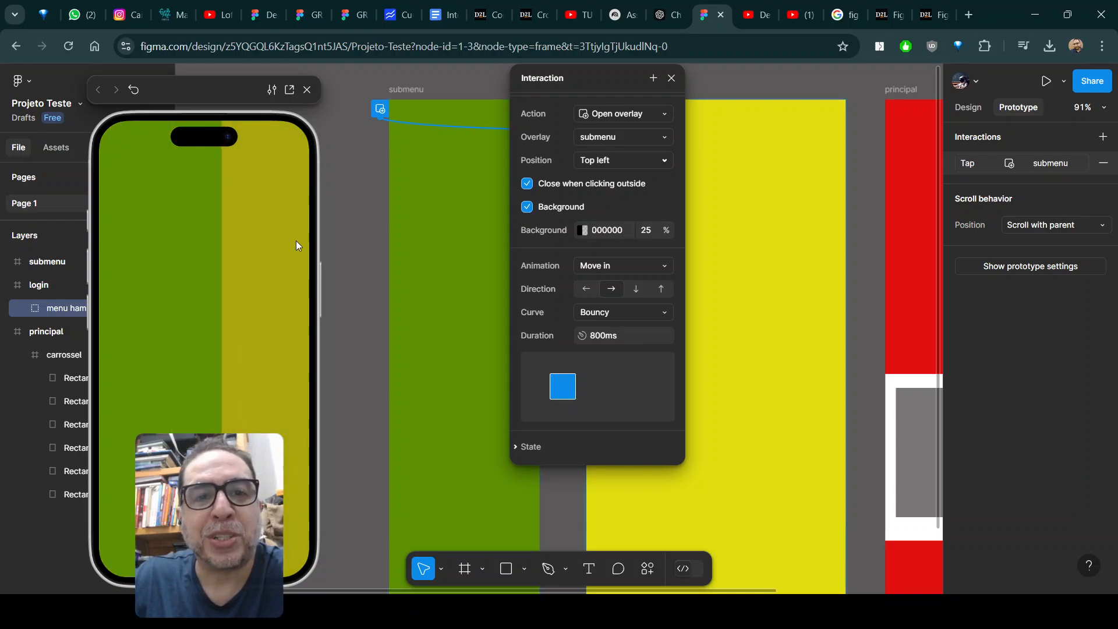
pyautogui.click(293, 240)
pyautogui.click(124, 146)
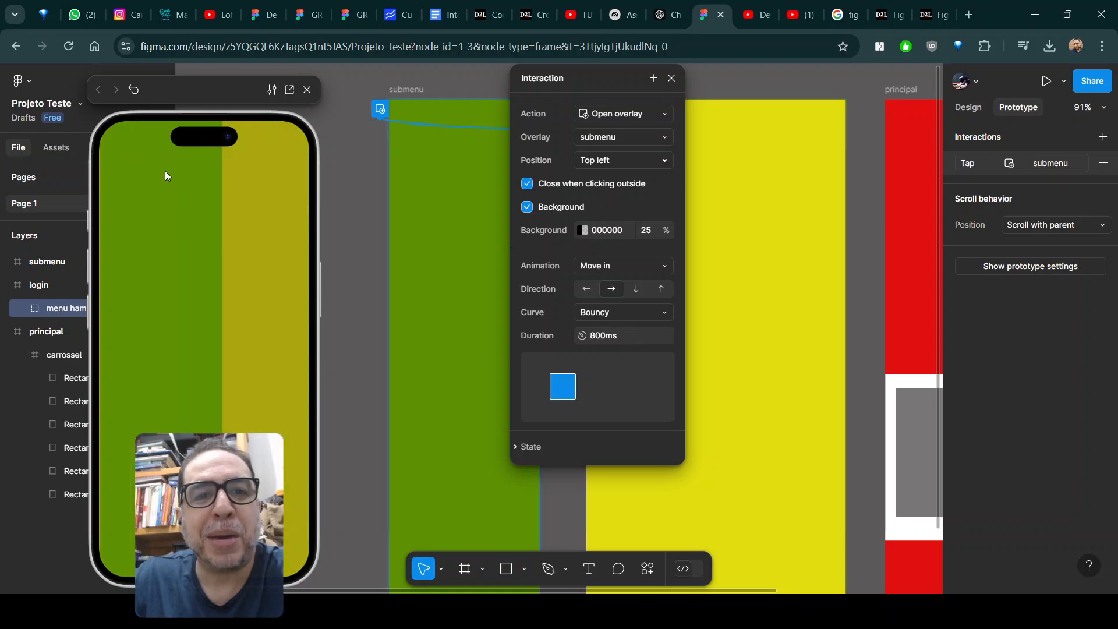
pyautogui.click(286, 203)
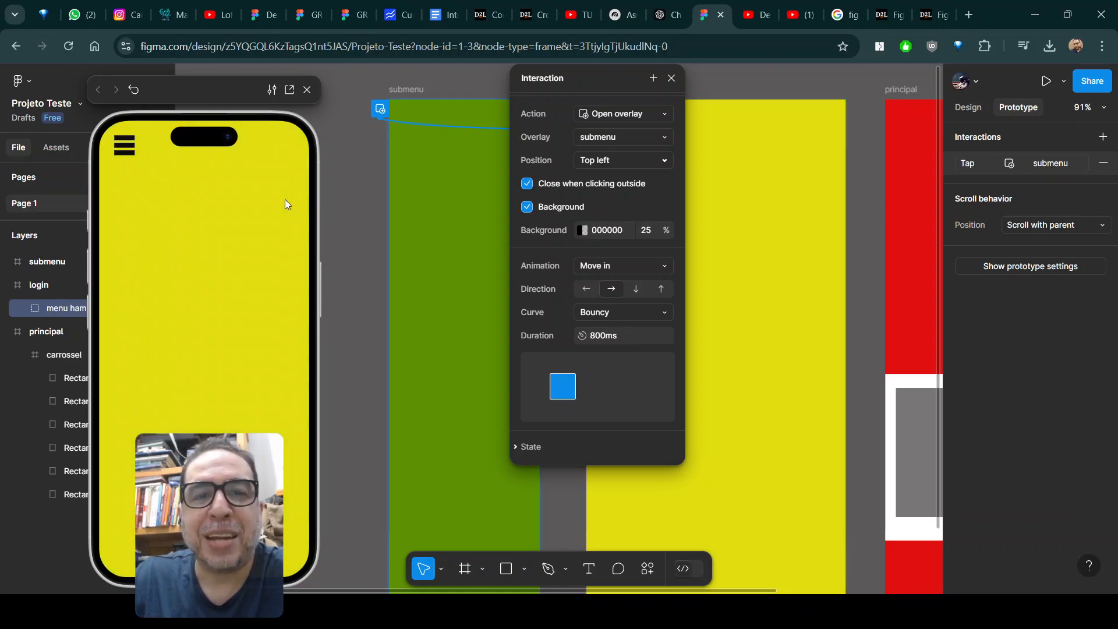
# Set the submenu overlay's animation curve to Gentle, test it in the preview, and close the interaction settings.
pyautogui.click(654, 312)
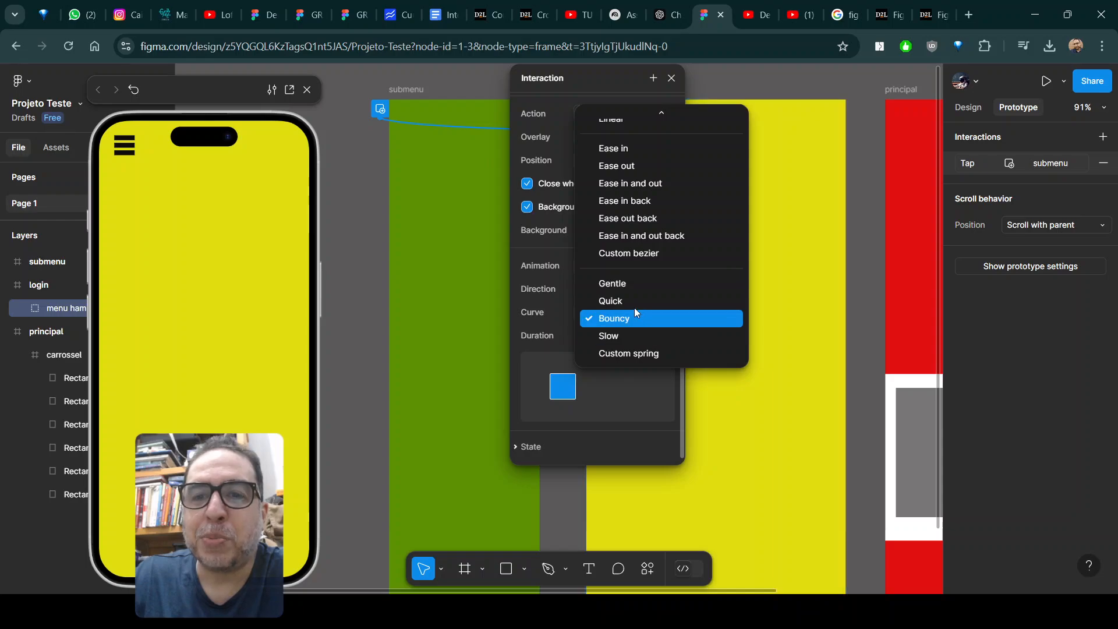
pyautogui.click(623, 286)
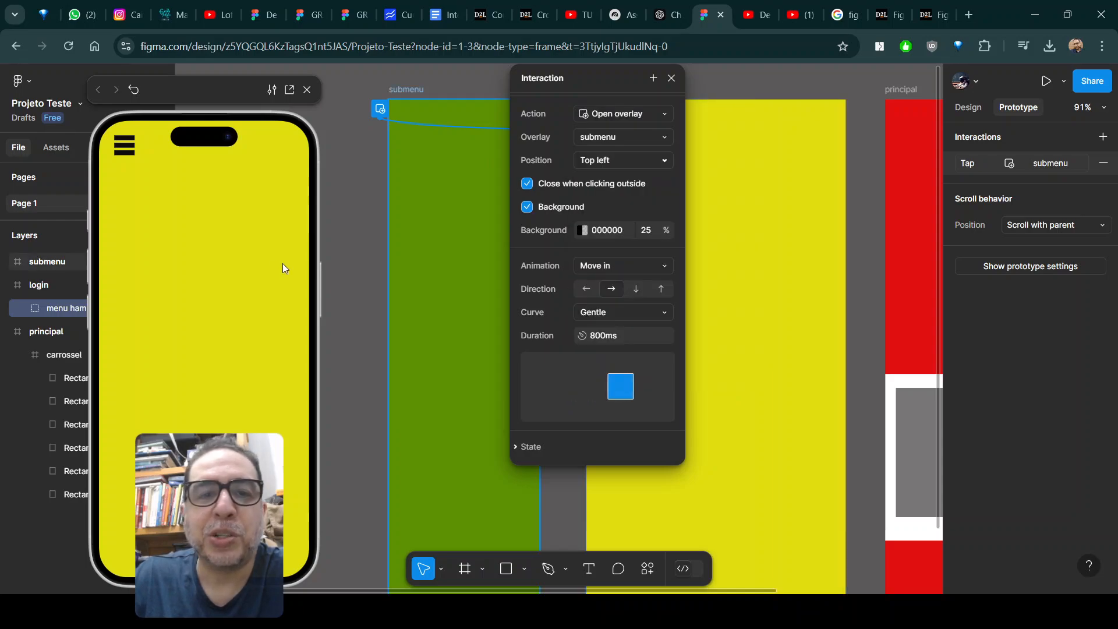
pyautogui.click(121, 152)
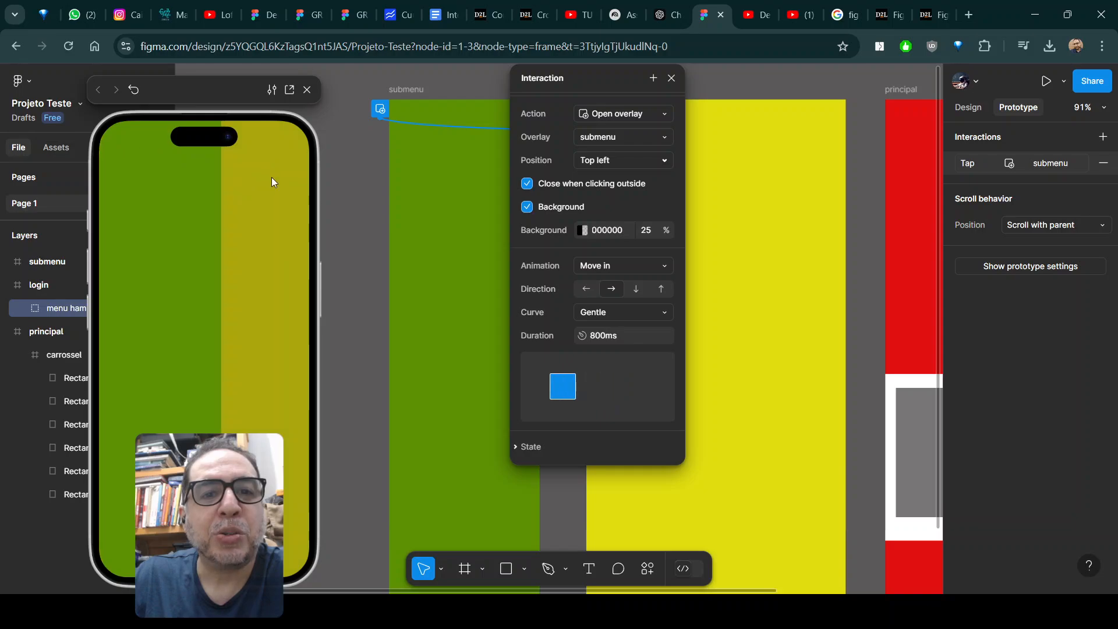
pyautogui.click(281, 191)
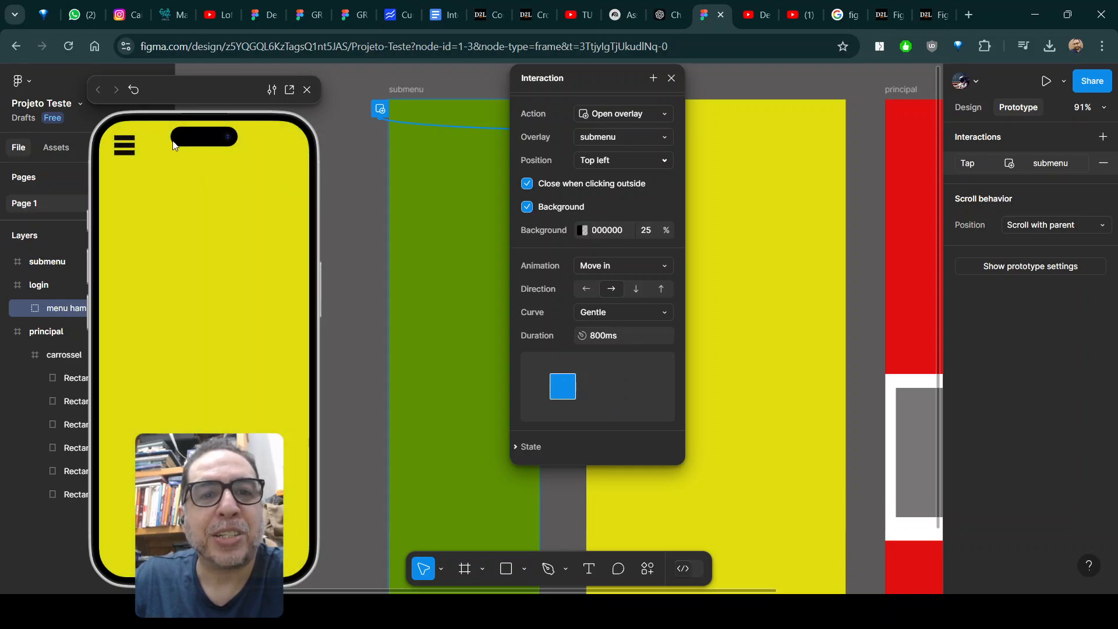
pyautogui.click(121, 151)
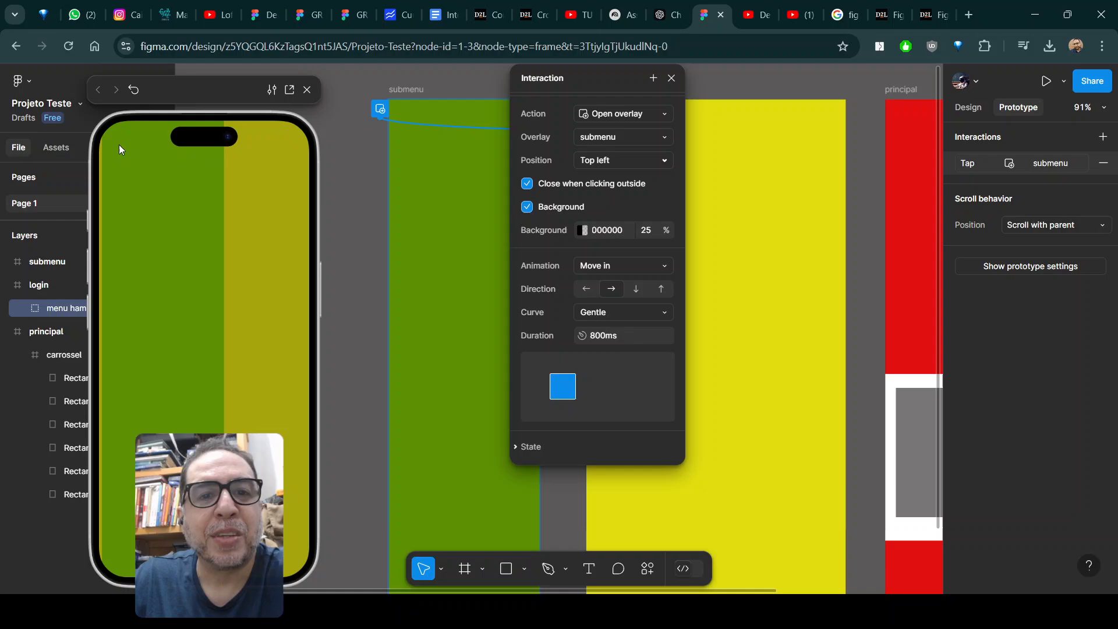
pyautogui.click(245, 227)
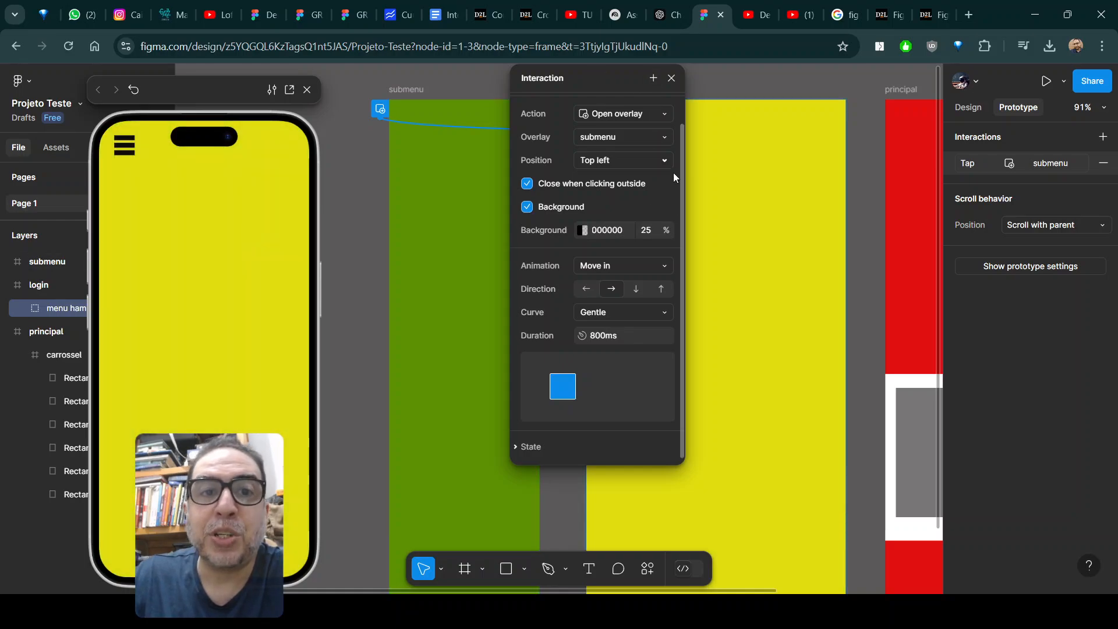
pyautogui.click(672, 78)
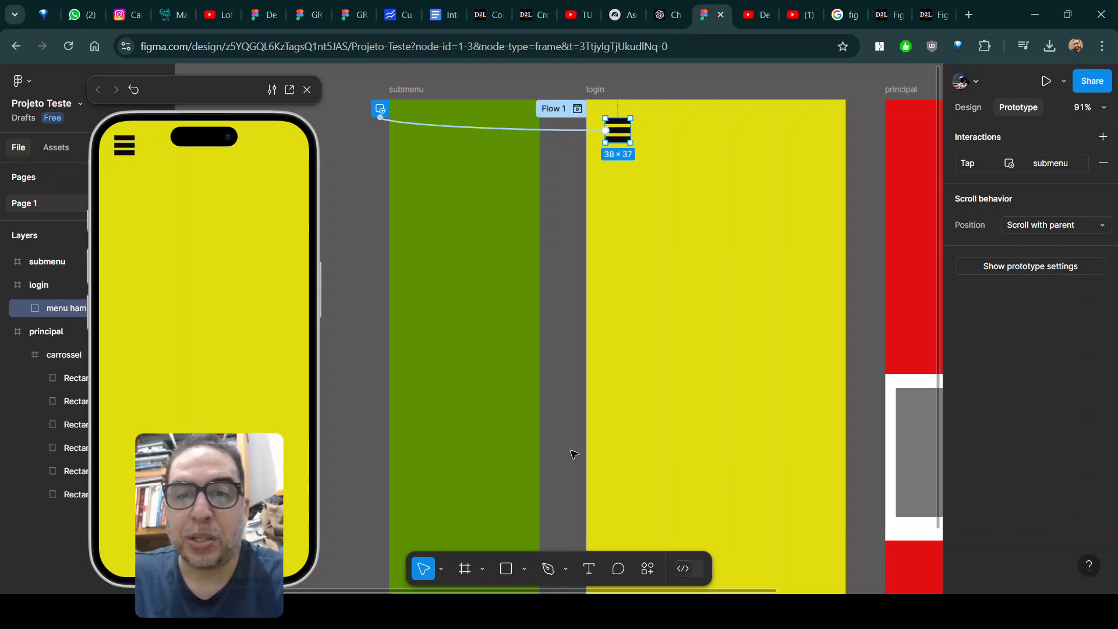
# Add the text PRINCIPAL inside the upper half of the green submenu frame.
pyautogui.click(592, 569)
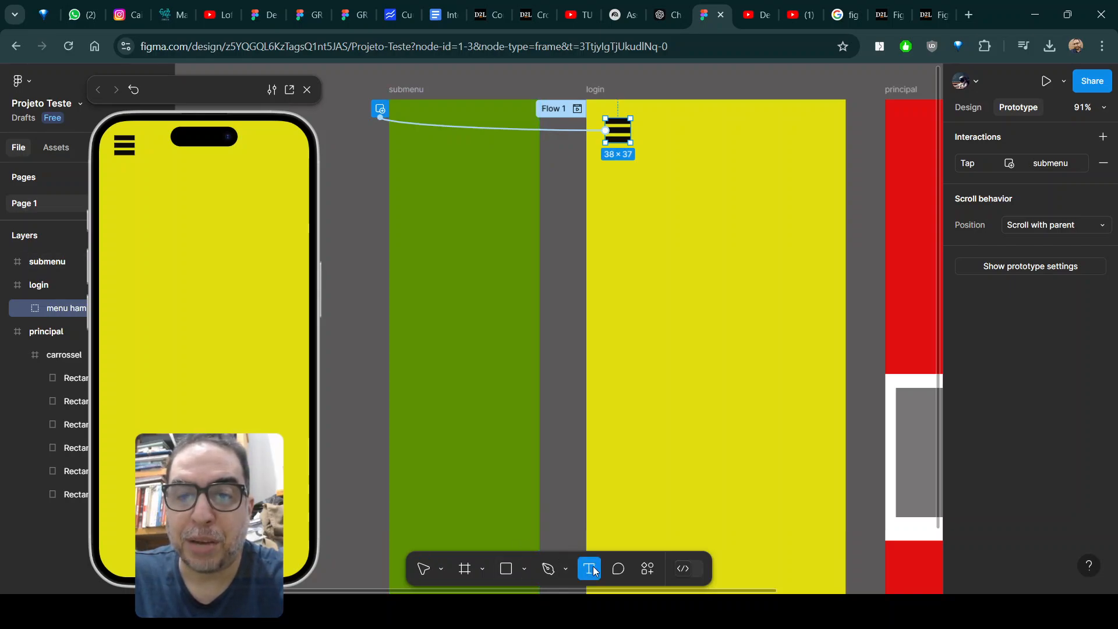
pyautogui.click(418, 243)
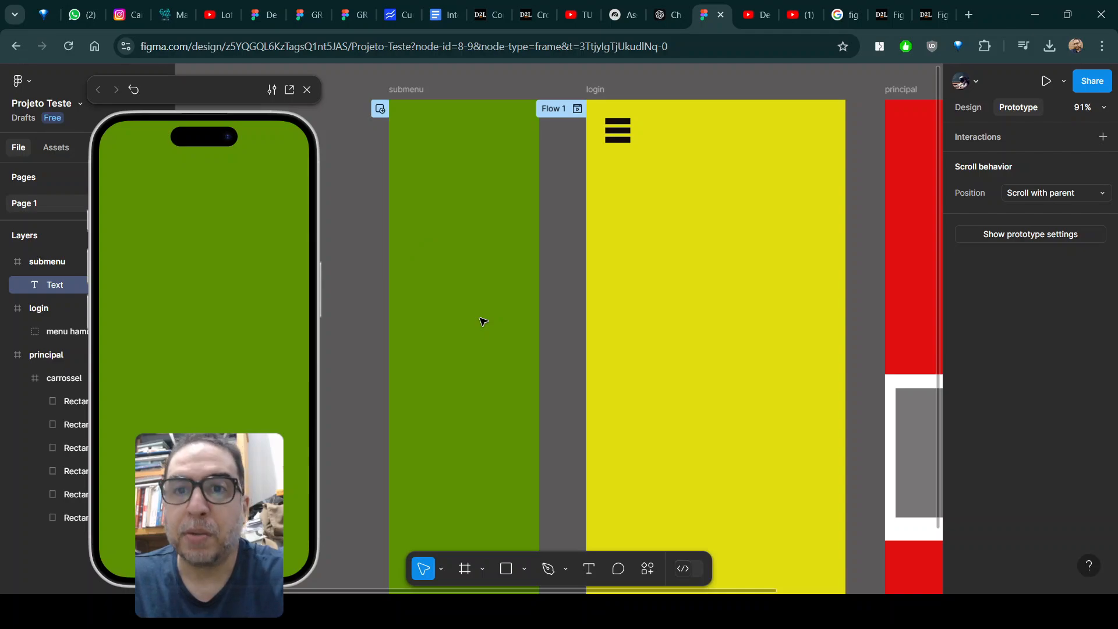
pyautogui.write('PRINCIPAL')
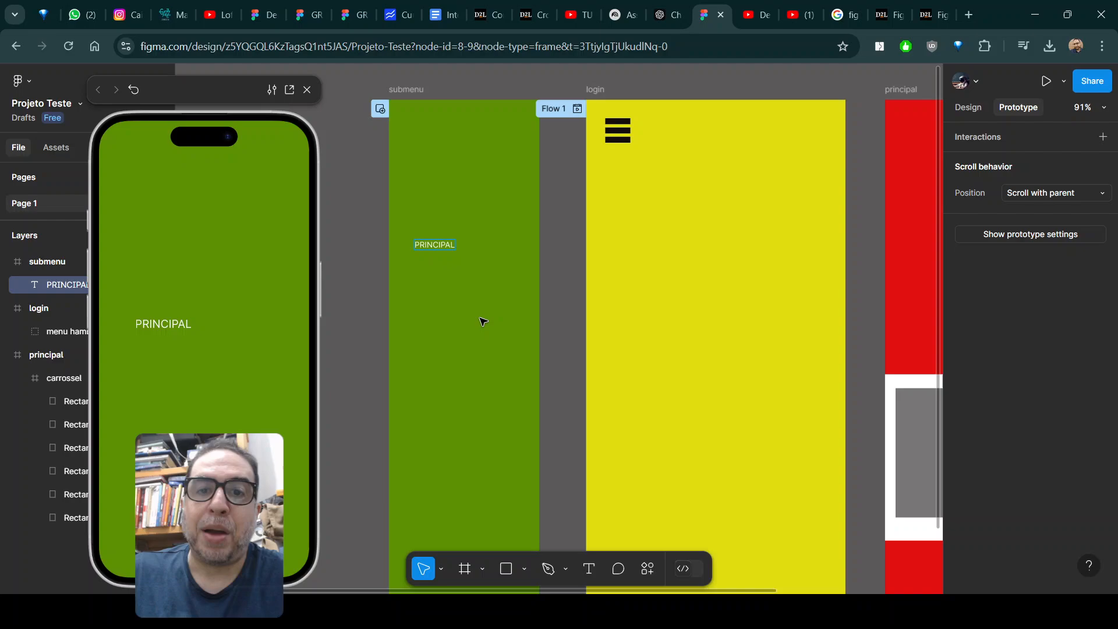
pyautogui.press('Escape')
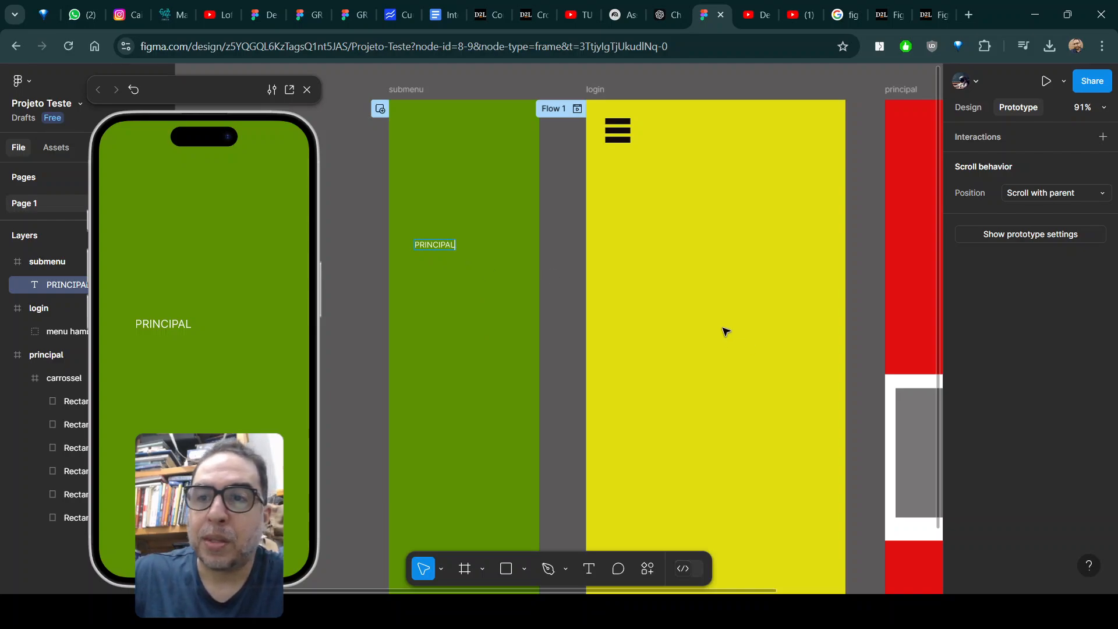
# Set the font size of the PRINCIPAL text to 20.
pyautogui.click(968, 108)
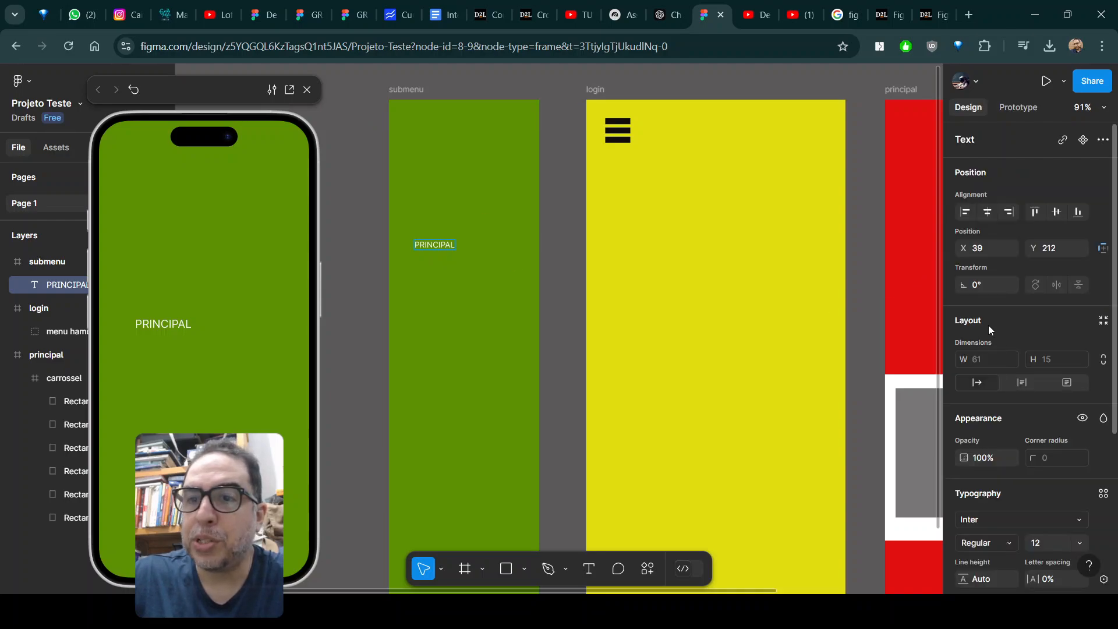
pyautogui.scroll(-3, 1041, 445)
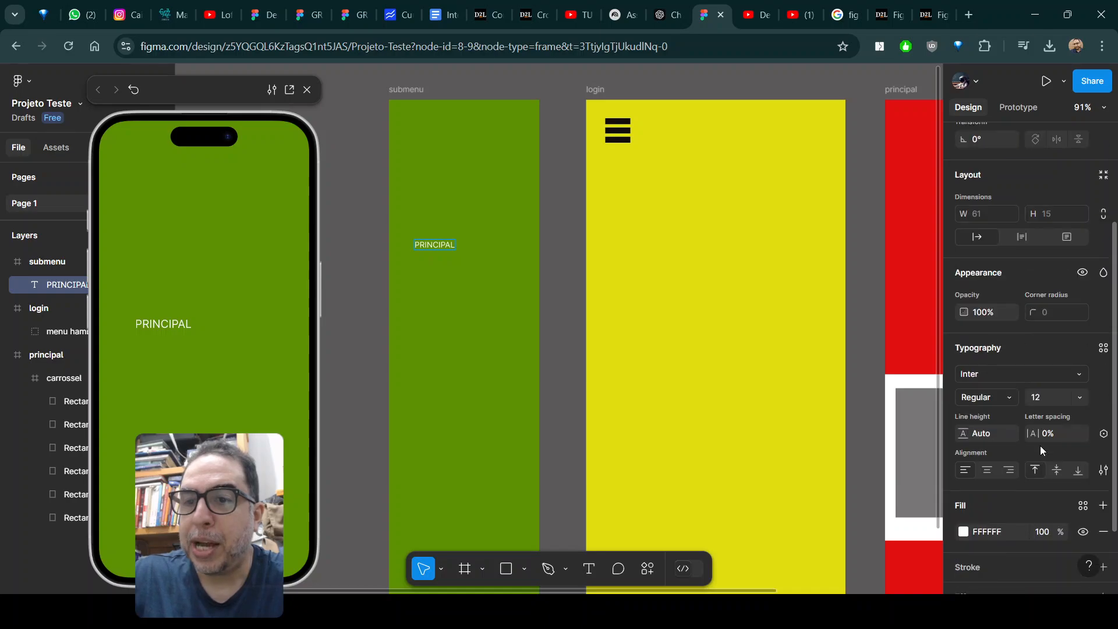
pyautogui.click(1082, 398)
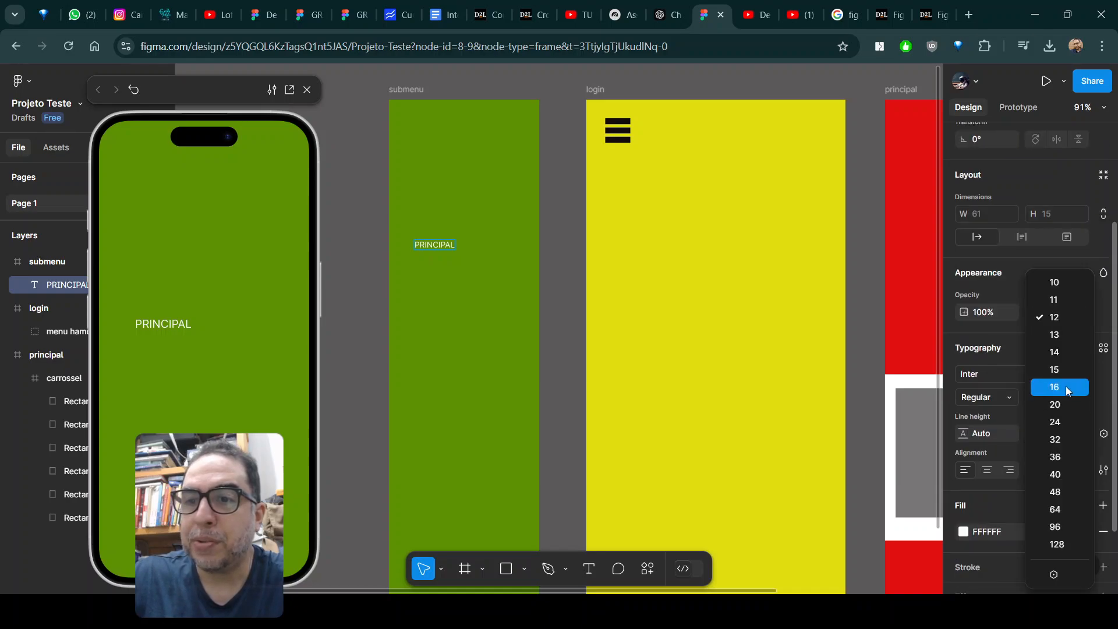
pyautogui.click(1064, 406)
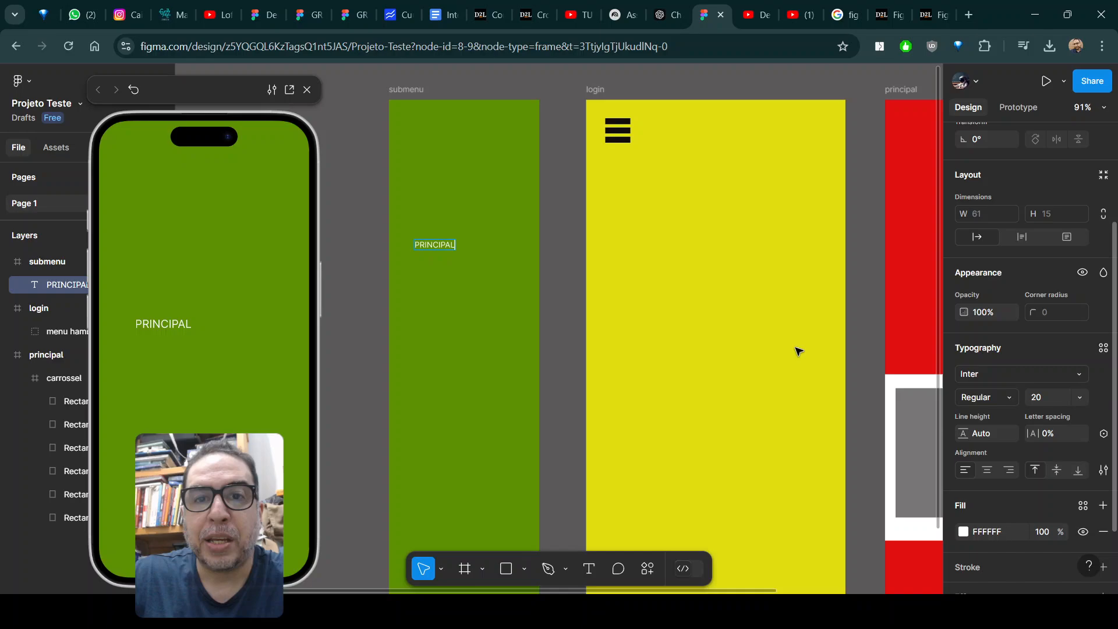
pyautogui.click(434, 245)
pyautogui.doubleClick(433, 245)
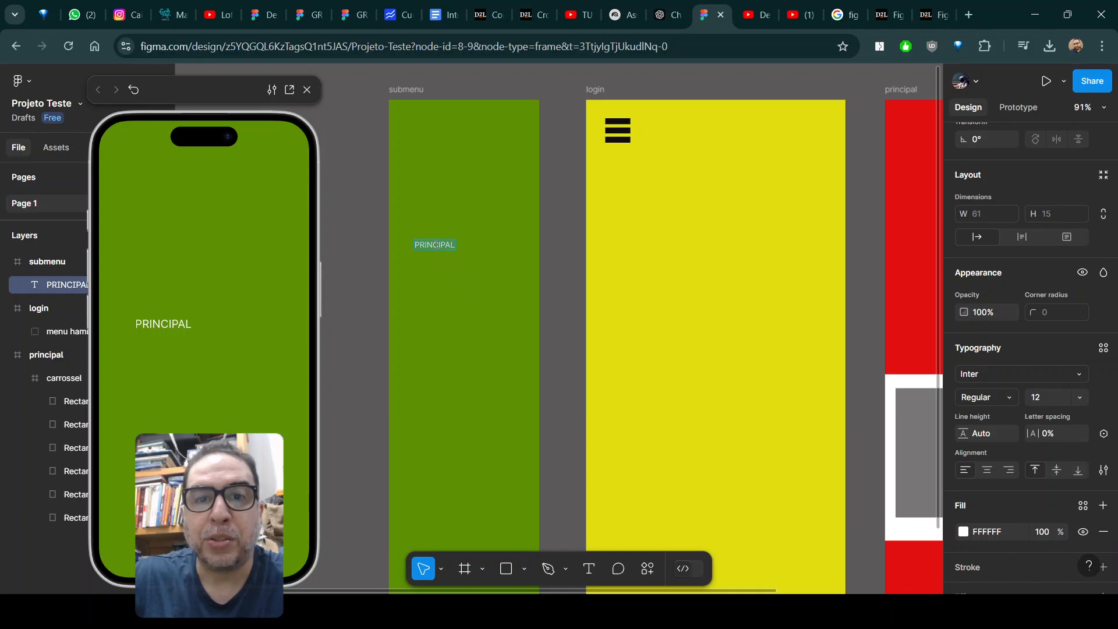
pyautogui.click(1084, 399)
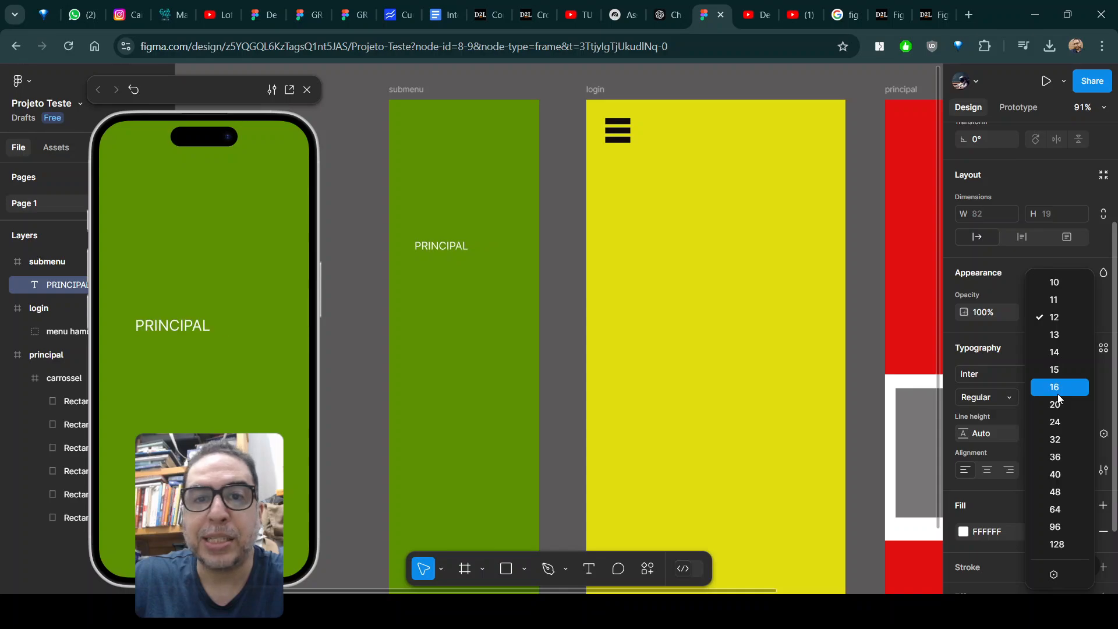
pyautogui.click(1058, 406)
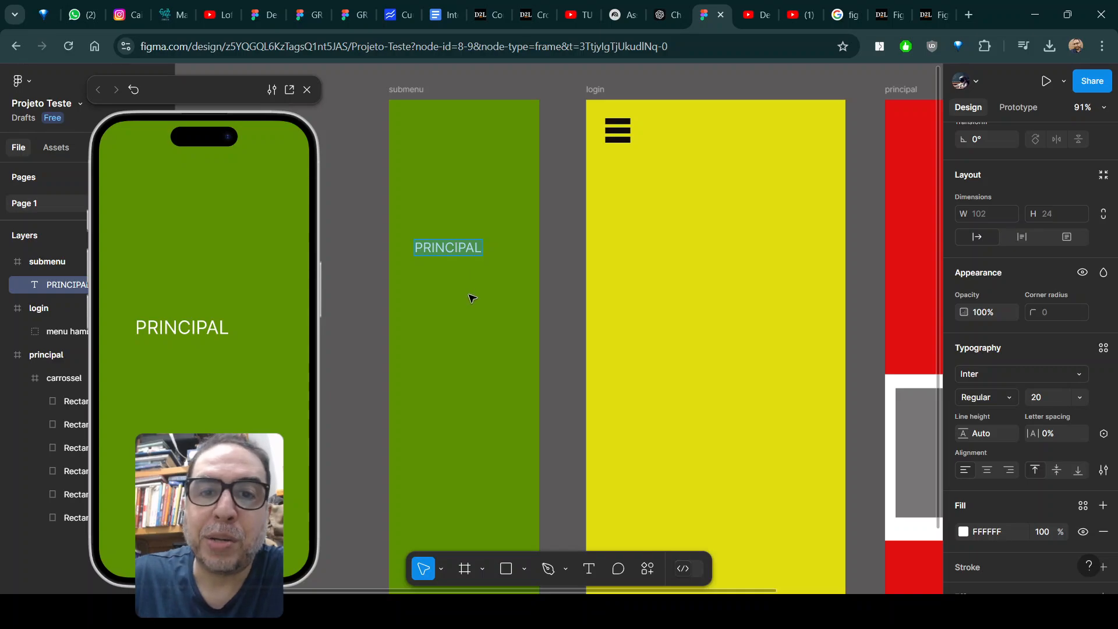
# Duplicate the PRINCIPAL text, place the copy directly above the original, and change its wording to LOGIN.
pyautogui.click(463, 247)
pyautogui.hotkey('ctrl', 'd')
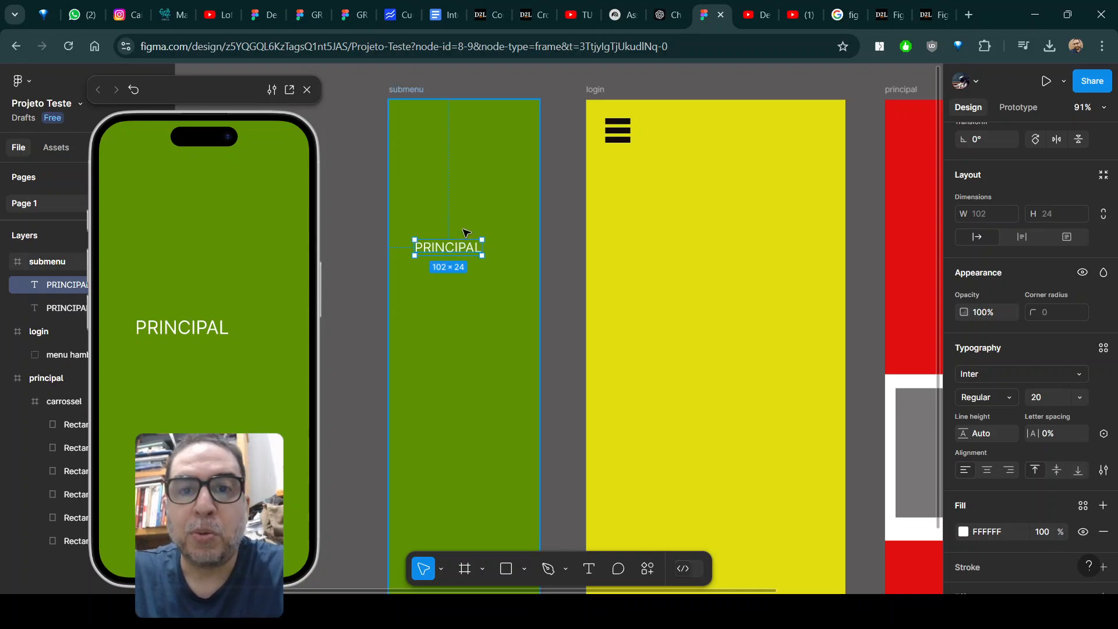
pyautogui.moveTo(466, 247); pyautogui.dragTo(469, 226)
pyautogui.doubleClick(469, 226)
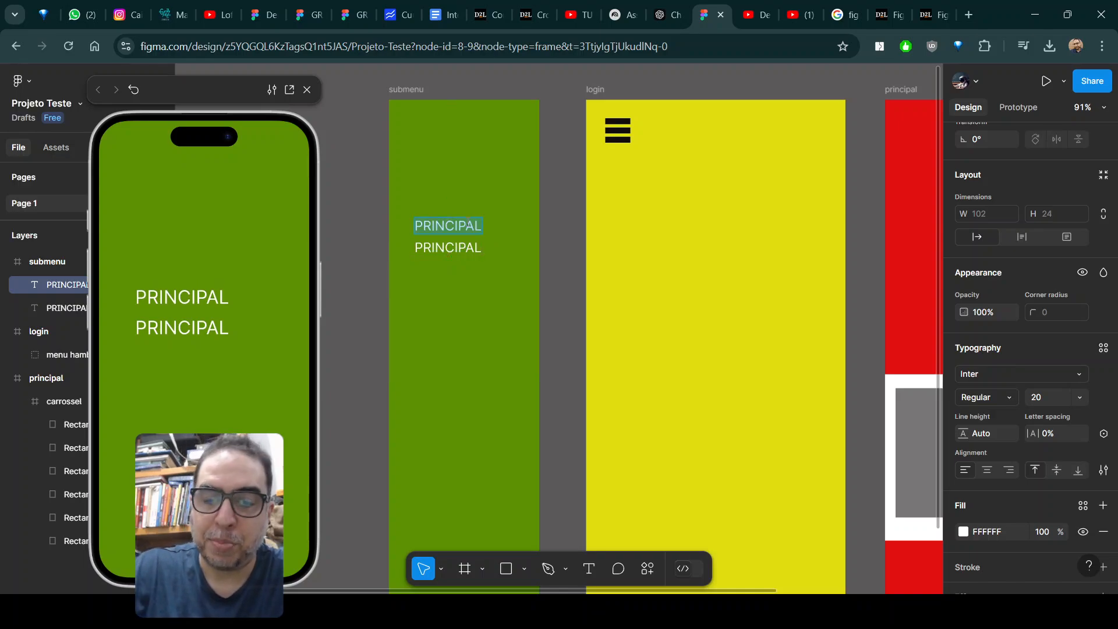
pyautogui.write('li')
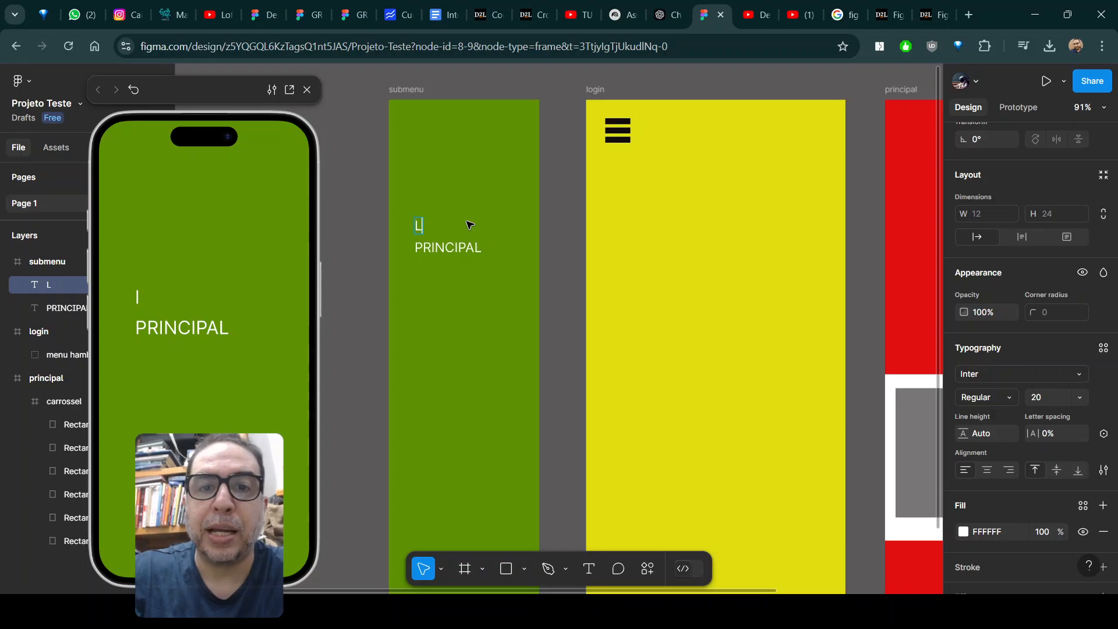
pyautogui.write('IN')
pyautogui.press('Escape')
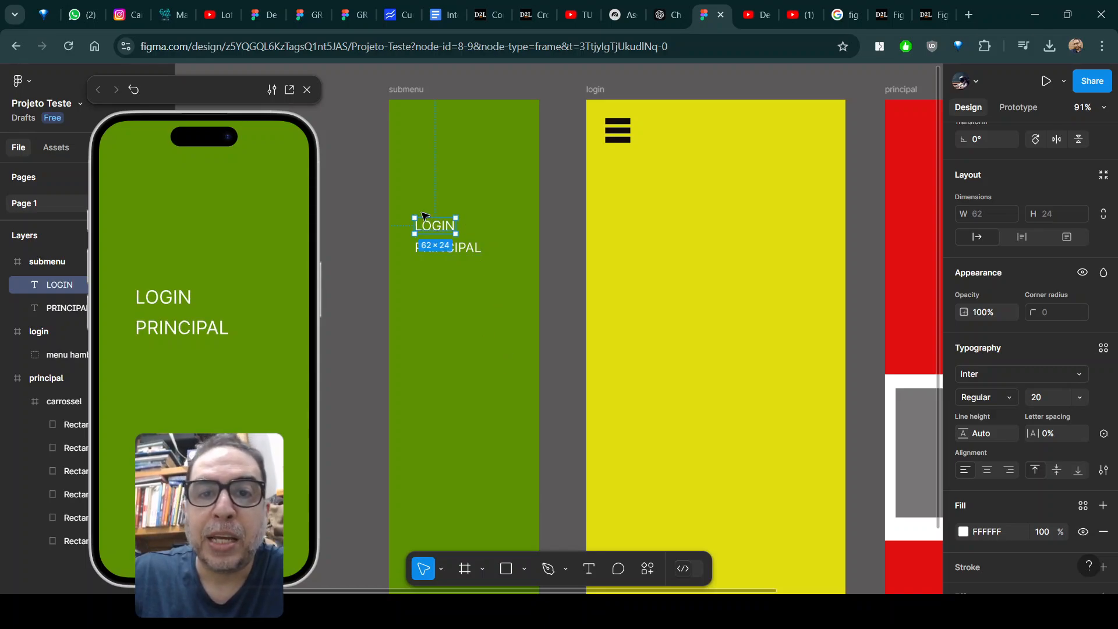
pyautogui.click(370, 212)
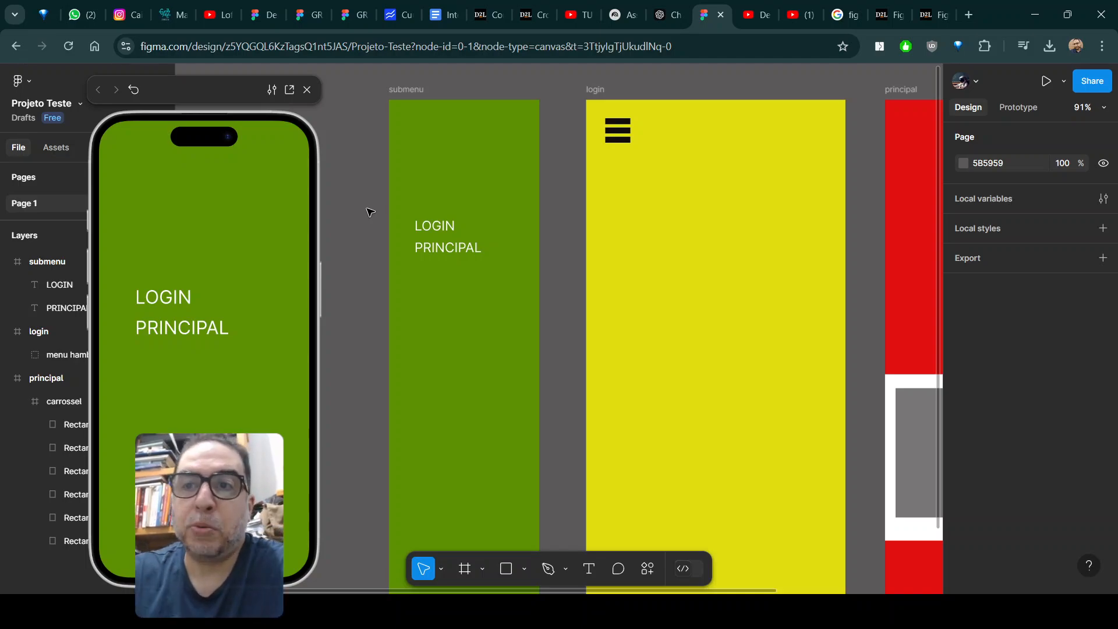
# Link the submenu's LOGIN text to the login frame with an on-tap Navigate to interaction, and select the PRINCIPAL text.
pyautogui.click(1037, 106)
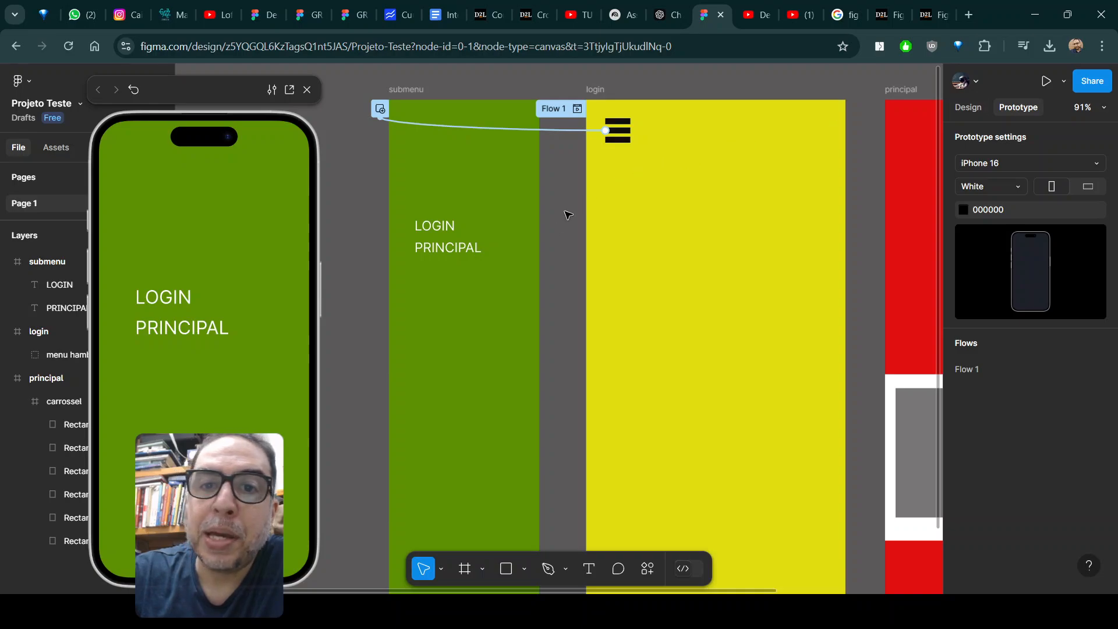
pyautogui.moveTo(457, 226); pyautogui.dragTo(606, 217)
pyautogui.click(474, 253)
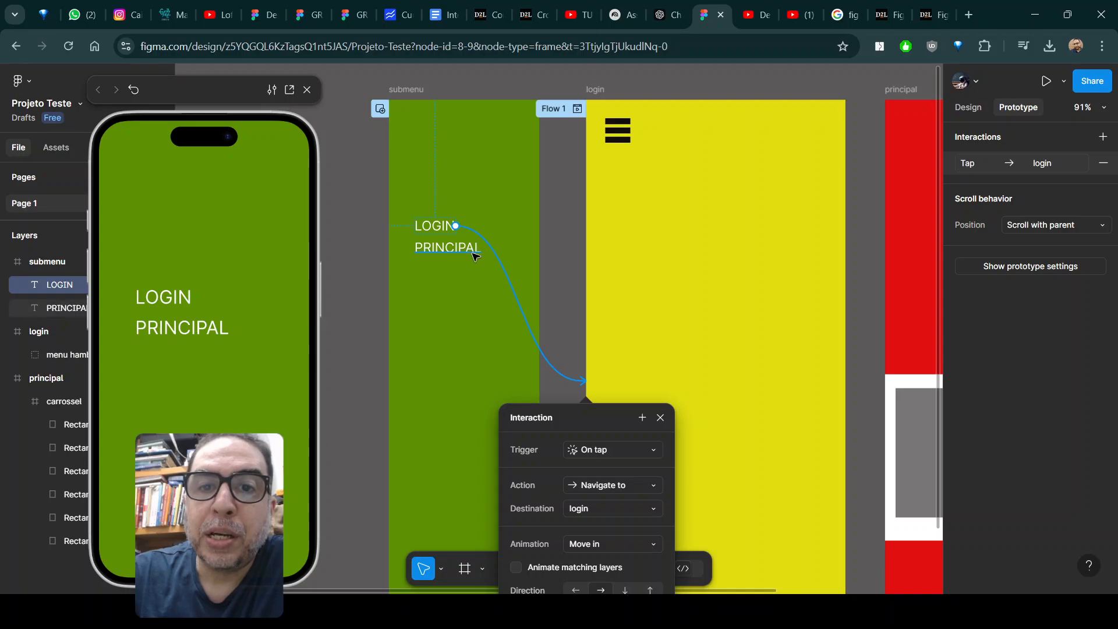
# Link the submenu's PRINCIPAL text to the principal frame with an on-tap Navigate to interaction.
pyautogui.moveTo(482, 249); pyautogui.dragTo(895, 218)
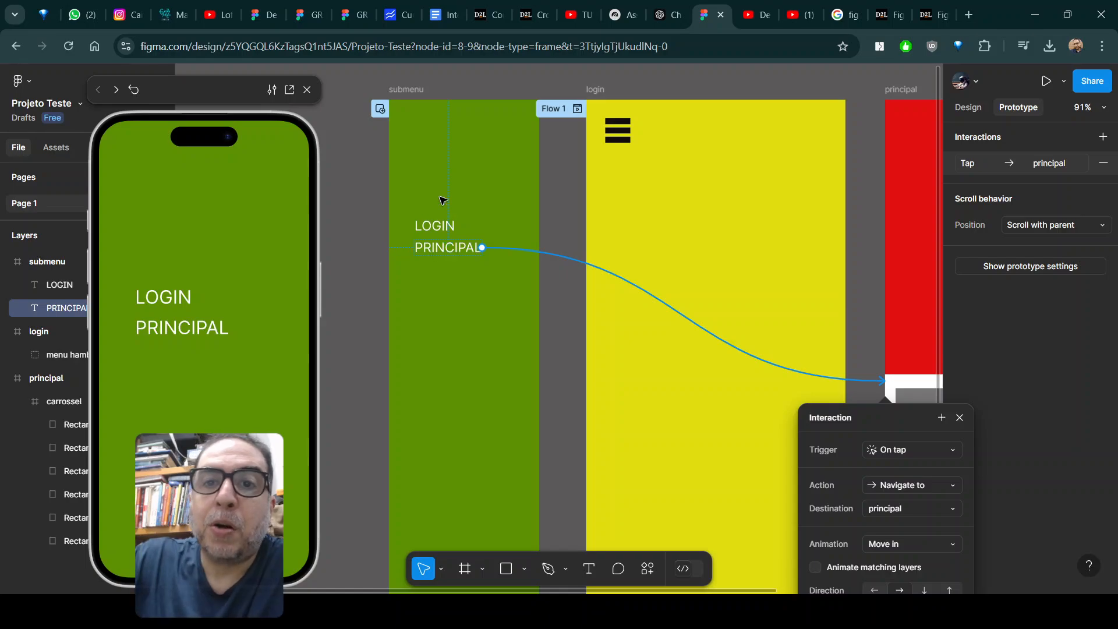
# Preview the prototype from the login frame, opening the submenu with the hamburger icon and testing the LOGIN and PRINCIPAL links.
pyautogui.click(597, 89)
pyautogui.click(121, 150)
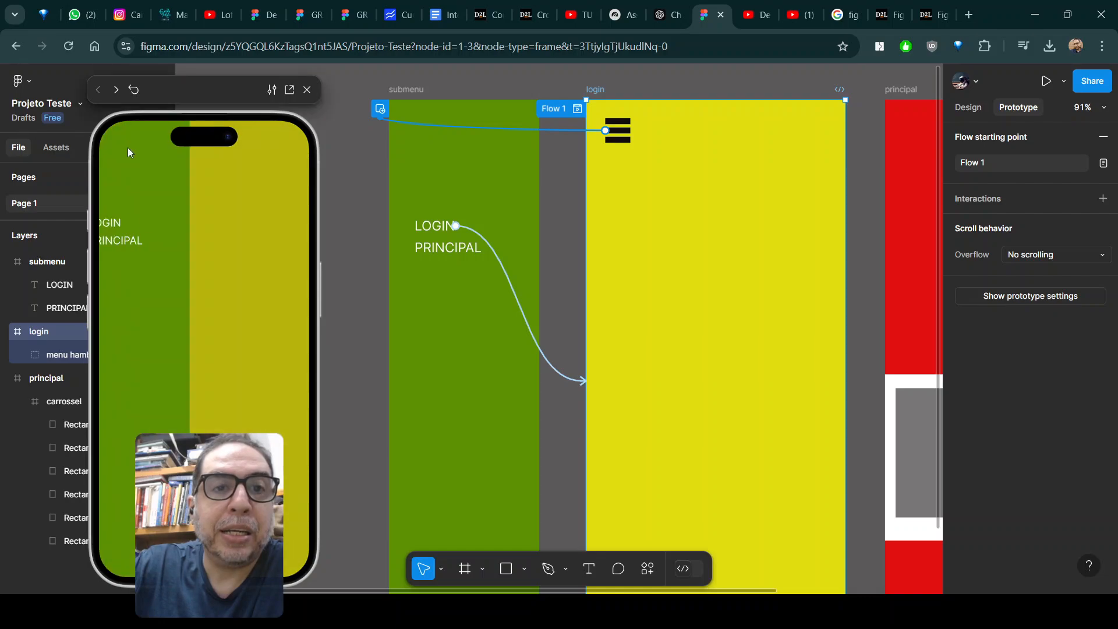
pyautogui.click(143, 226)
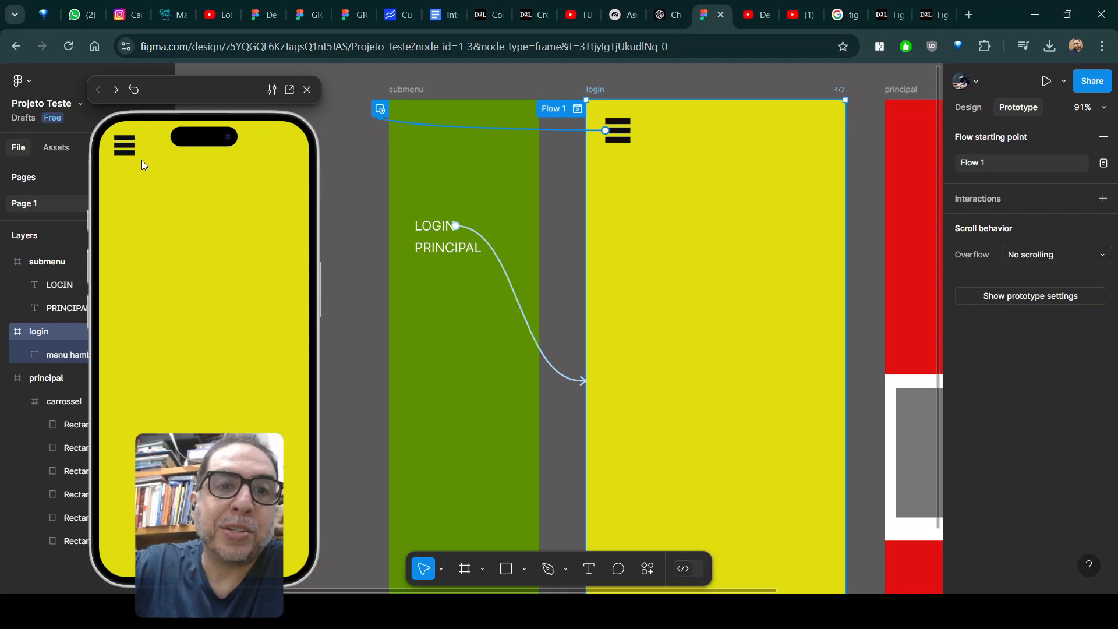
pyautogui.click(125, 148)
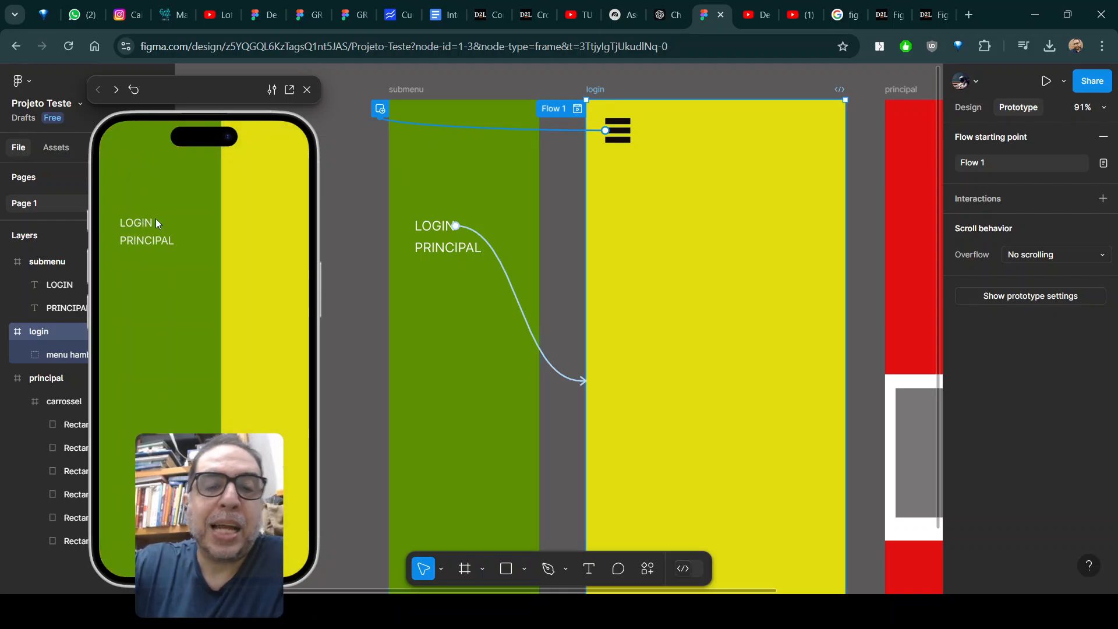
pyautogui.click(296, 208)
pyautogui.click(126, 153)
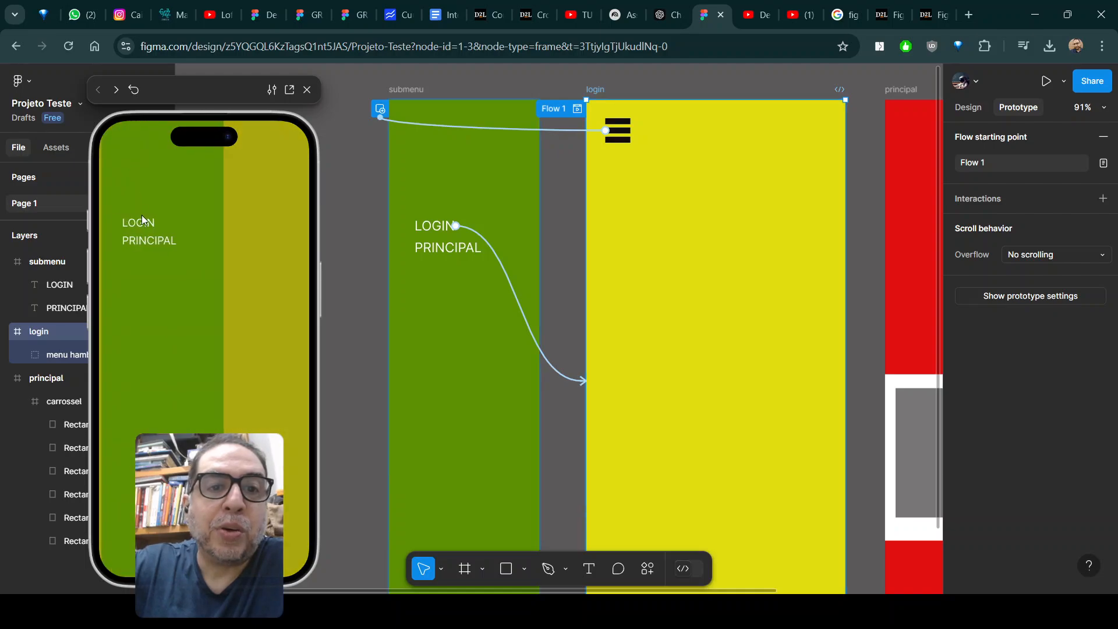
pyautogui.click(138, 242)
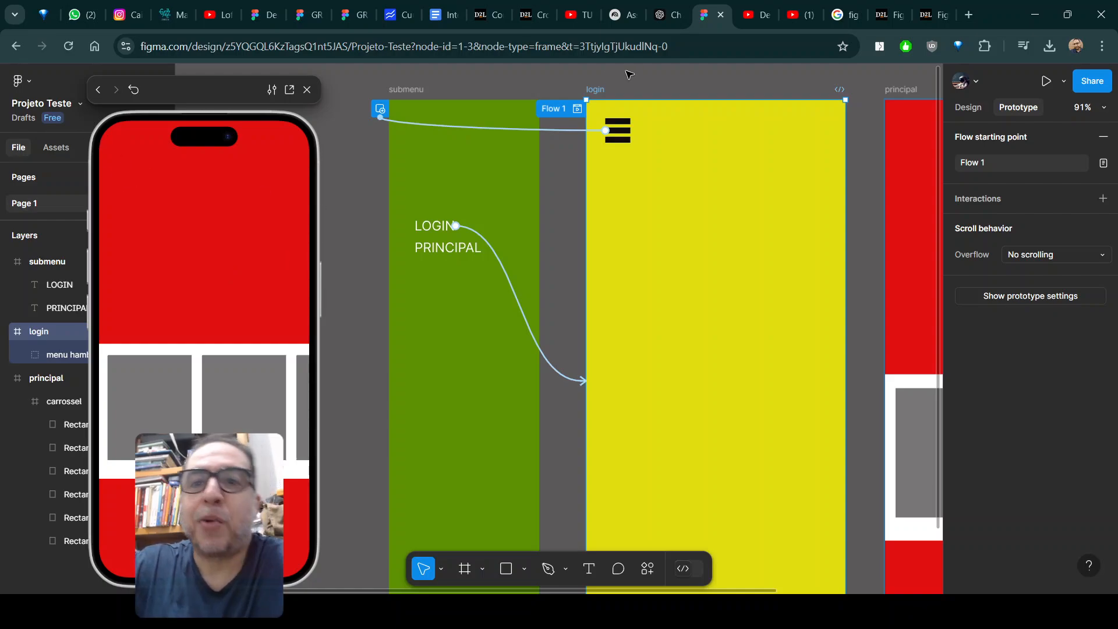
# Copy the hamburger icon with its submenu interaction from the login frame into the principal frame.
pyautogui.click(629, 126)
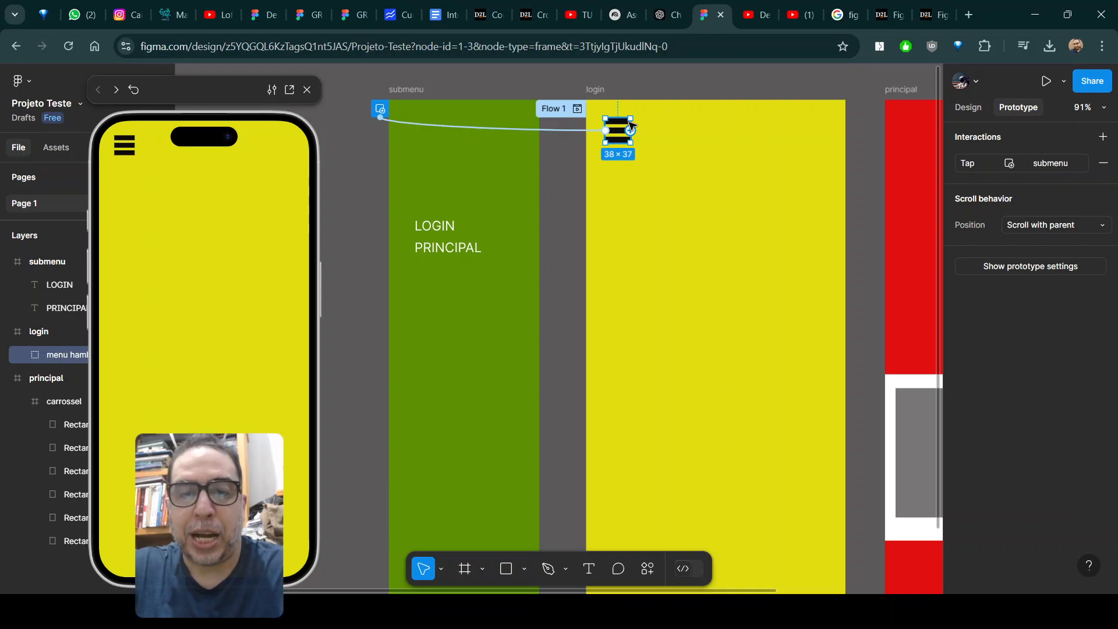
pyautogui.click(905, 92)
pyautogui.moveTo(909, 144); pyautogui.dragTo(803, 138)
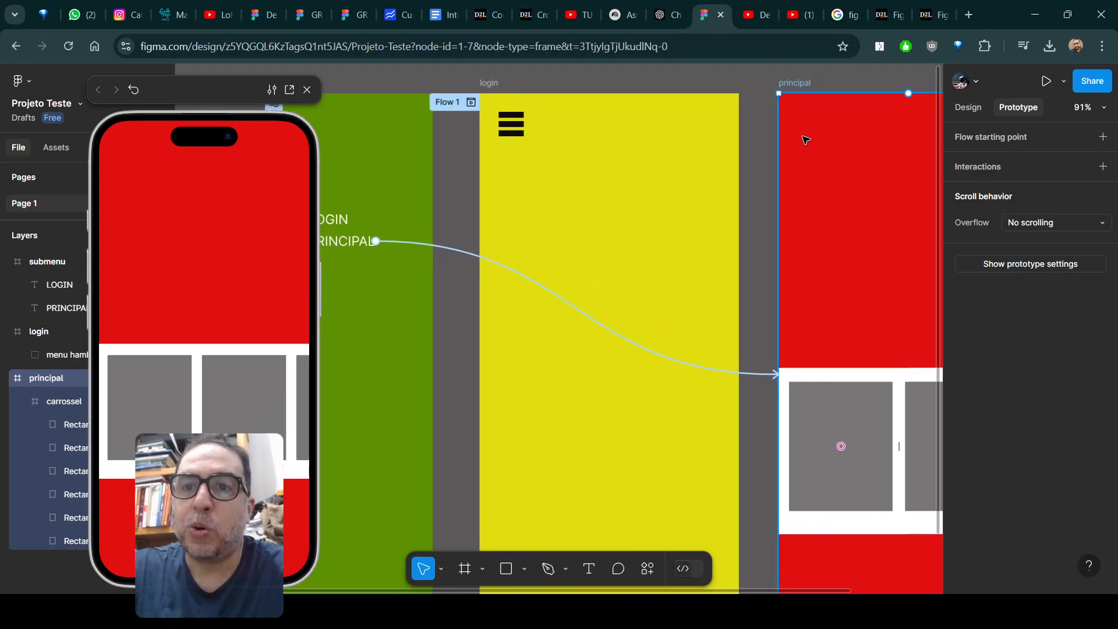
pyautogui.hotkey('ctrl', 'v')
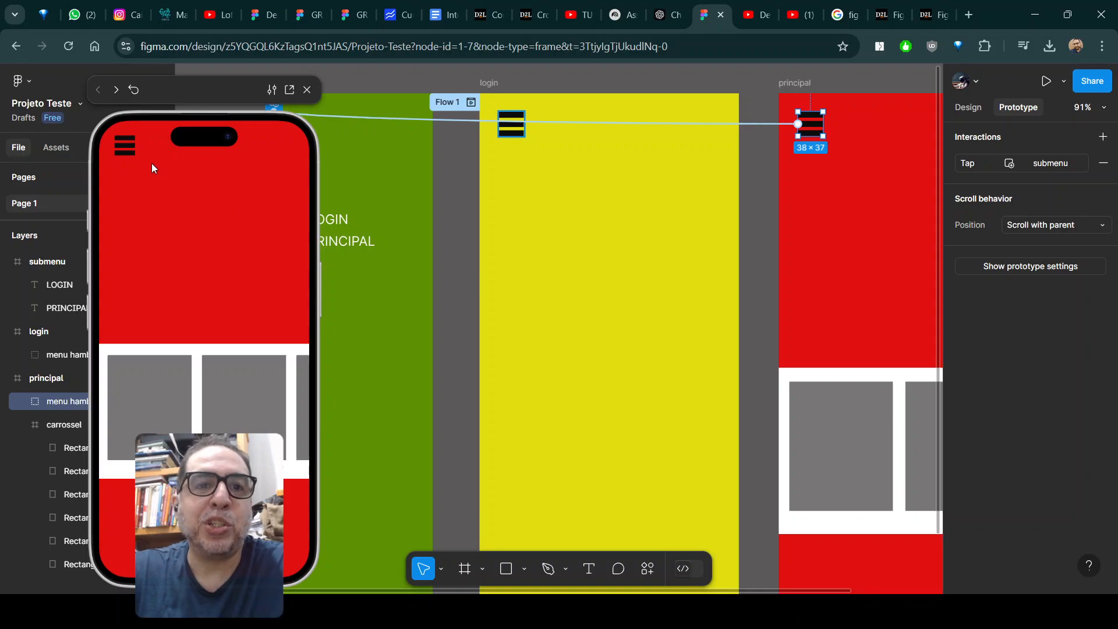
# Test the hamburger icon on the principal screen in the preview, switching between the login and principal screens through the submenu.
pyautogui.click(126, 145)
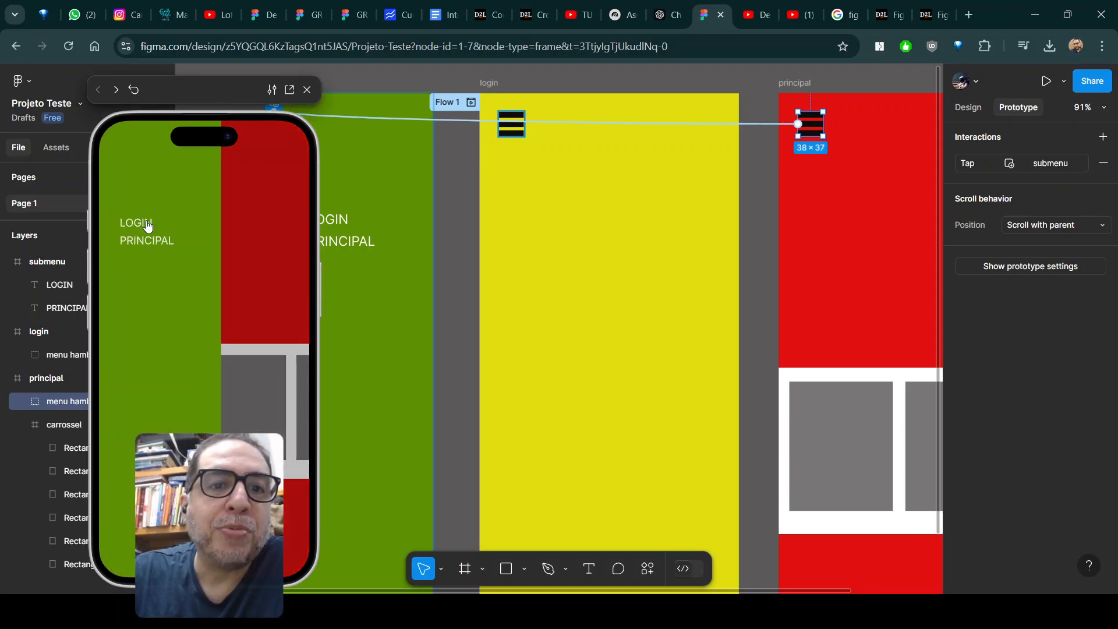
pyautogui.click(147, 223)
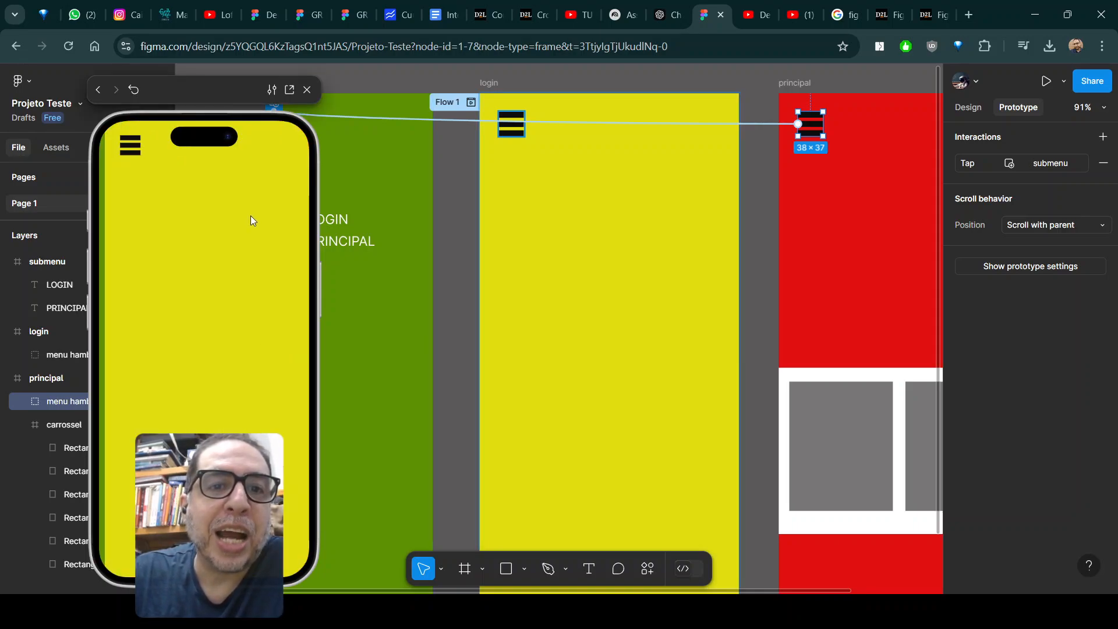
pyautogui.click(125, 150)
pyautogui.click(145, 241)
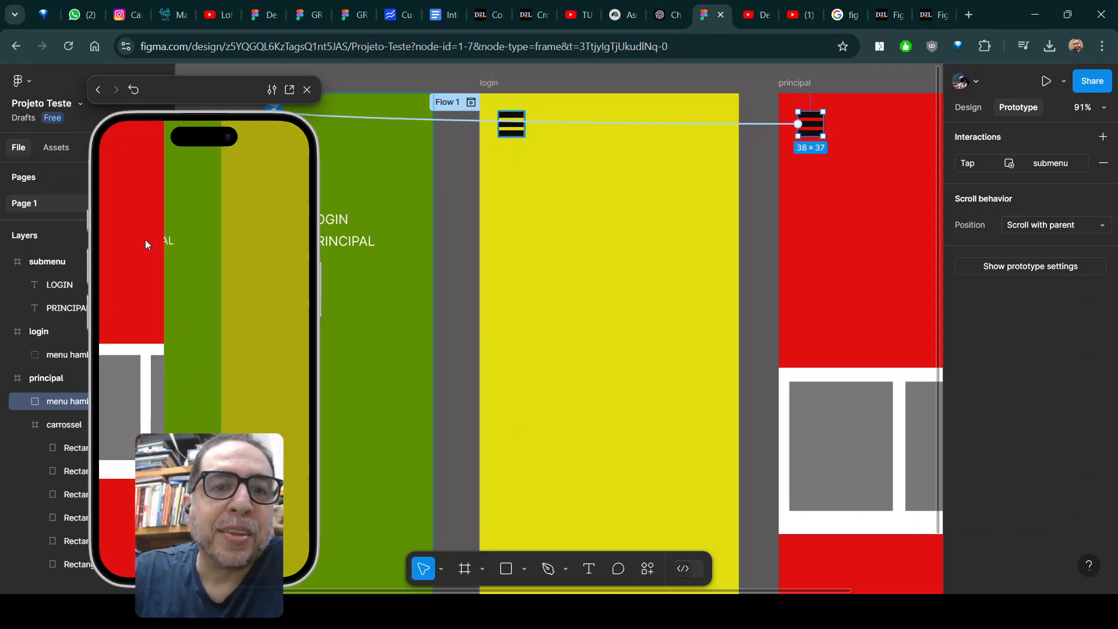
pyautogui.click(124, 146)
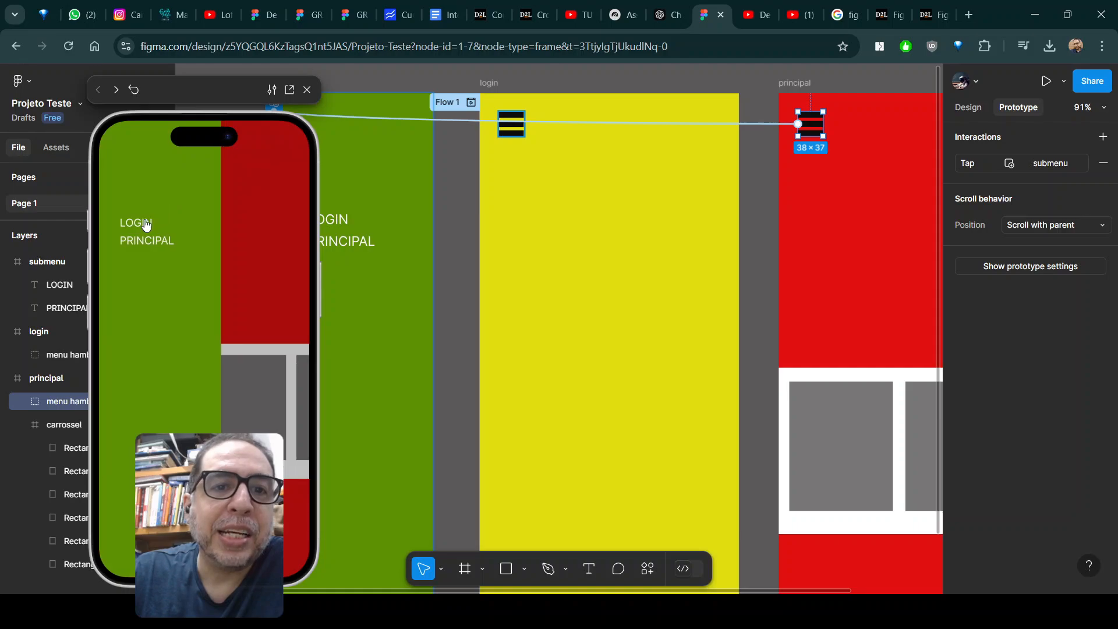
pyautogui.click(147, 223)
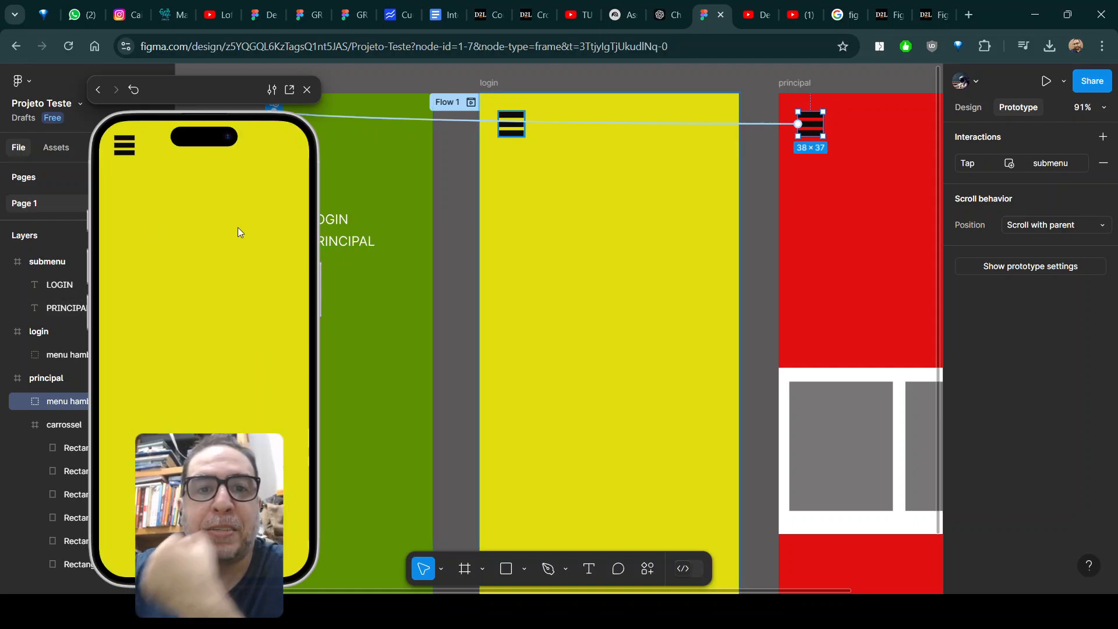
# Set the animation of the LOGIN text's interaction to Instant.
pyautogui.click(341, 219)
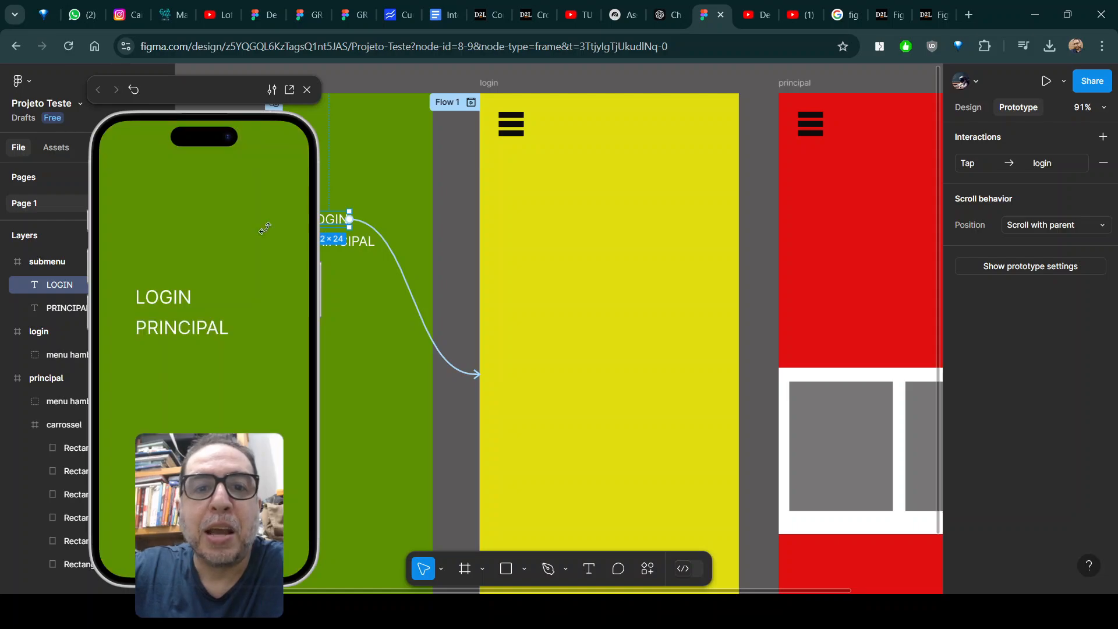
pyautogui.click(402, 265)
pyautogui.moveTo(424, 298); pyautogui.dragTo(571, 173)
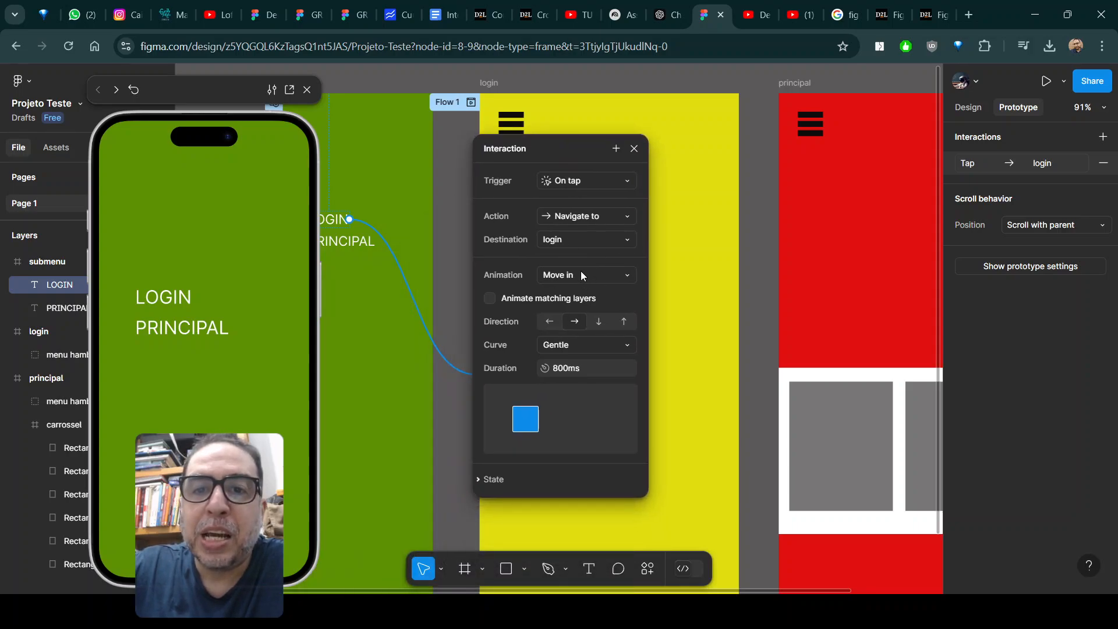
pyautogui.click(623, 277)
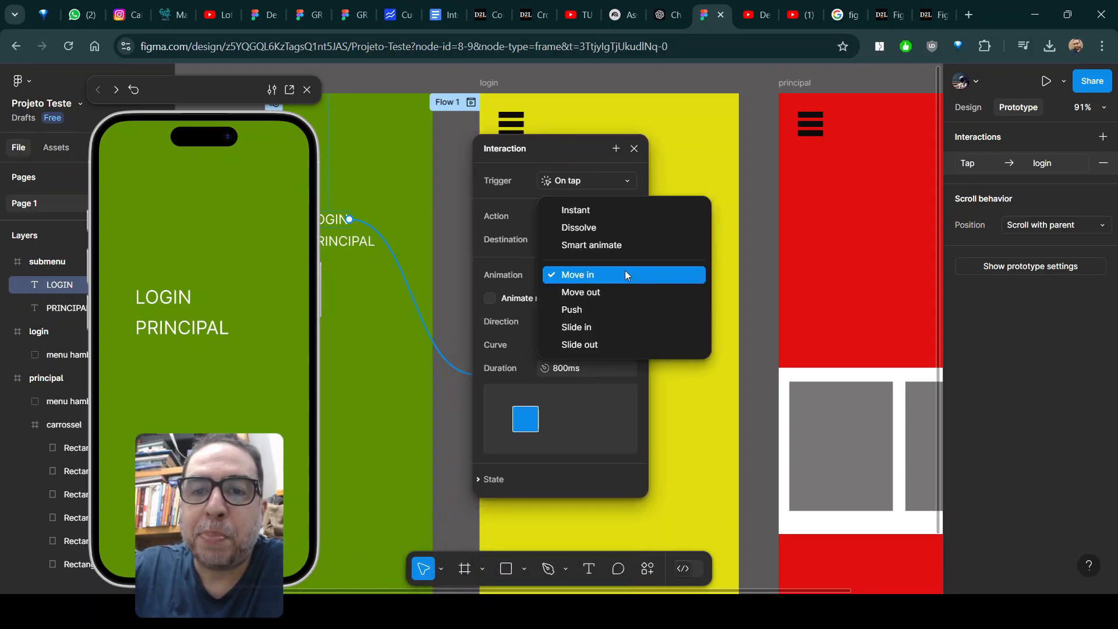
pyautogui.click(594, 217)
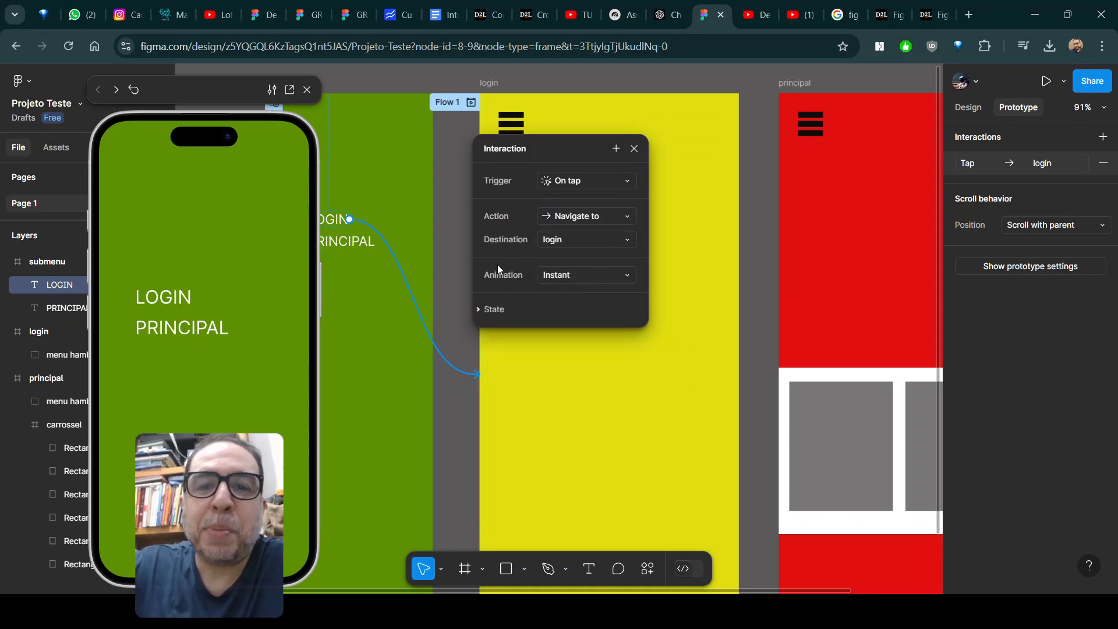
# Set the animation of the PRINCIPAL text's interaction to Instant.
pyautogui.click(364, 241)
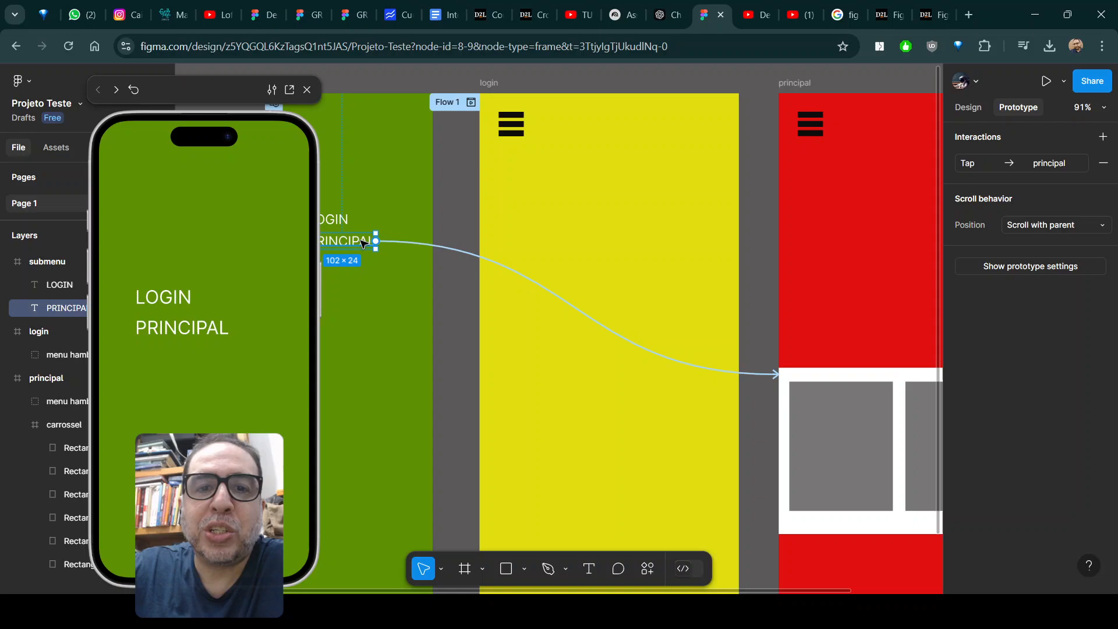
pyautogui.click(434, 249)
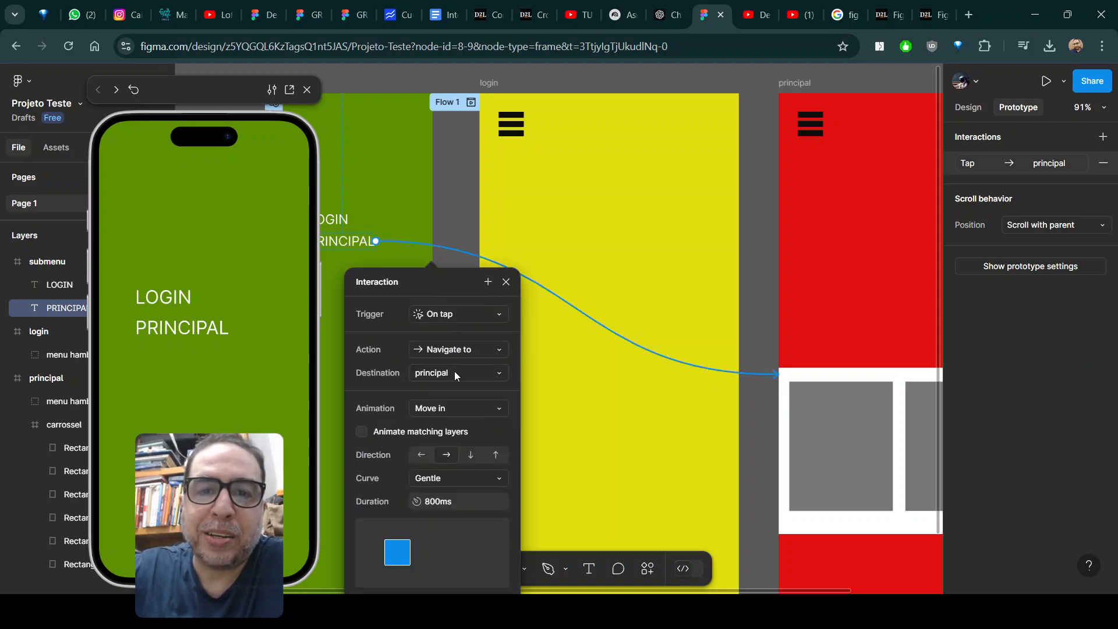
pyautogui.click(460, 406)
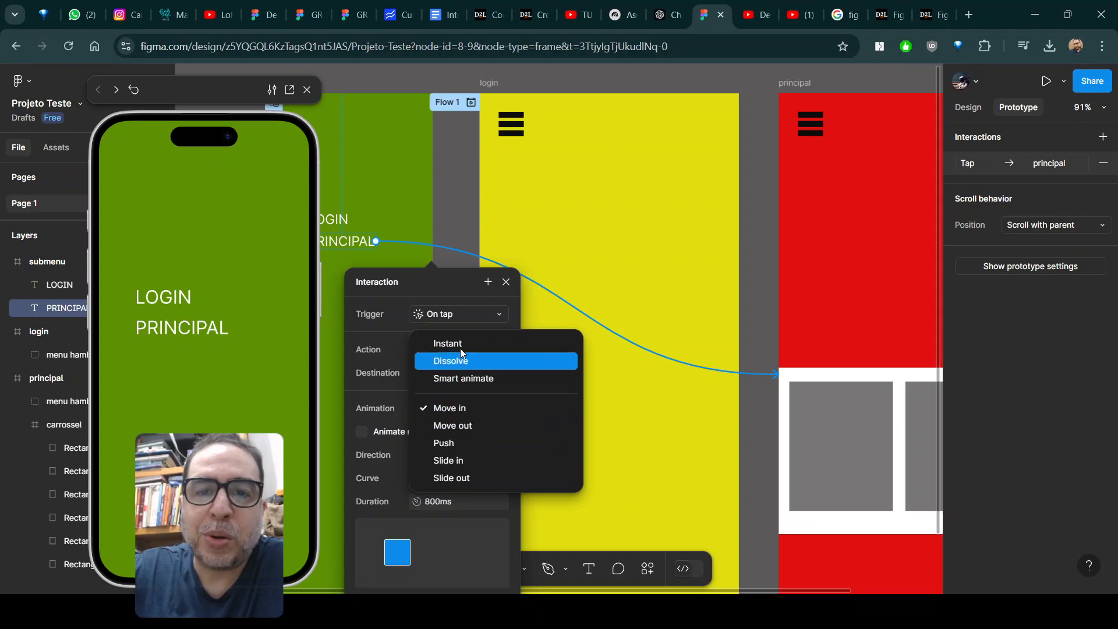
pyautogui.click(460, 343)
pyautogui.click(454, 190)
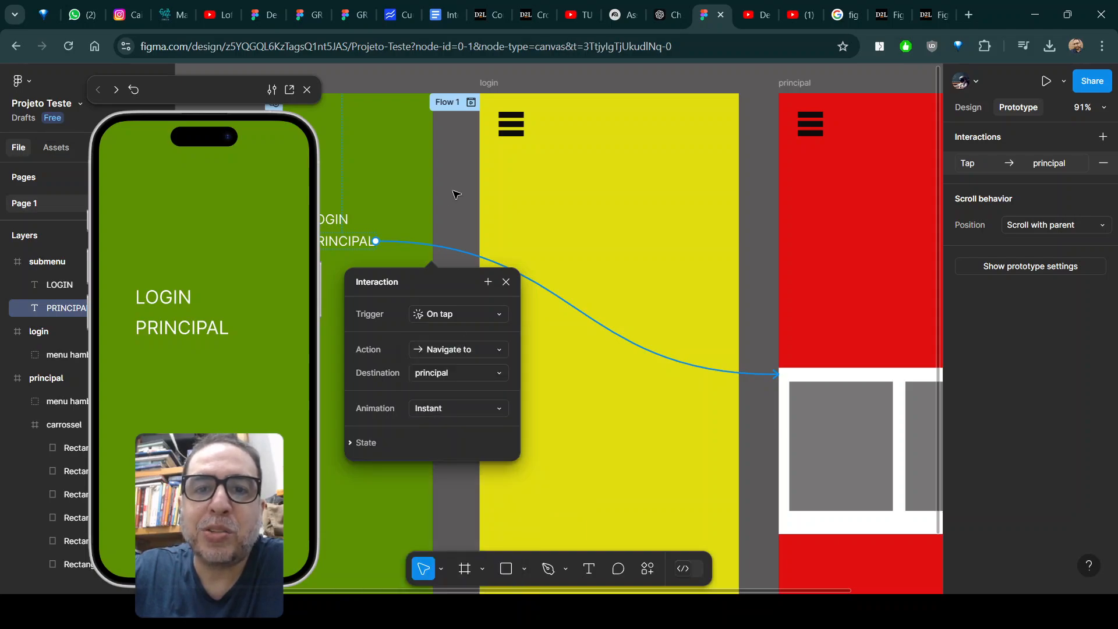
# Preview the flow from the login frame, testing both submenu links and scrolling the carousel on the principal screen.
pyautogui.click(483, 116)
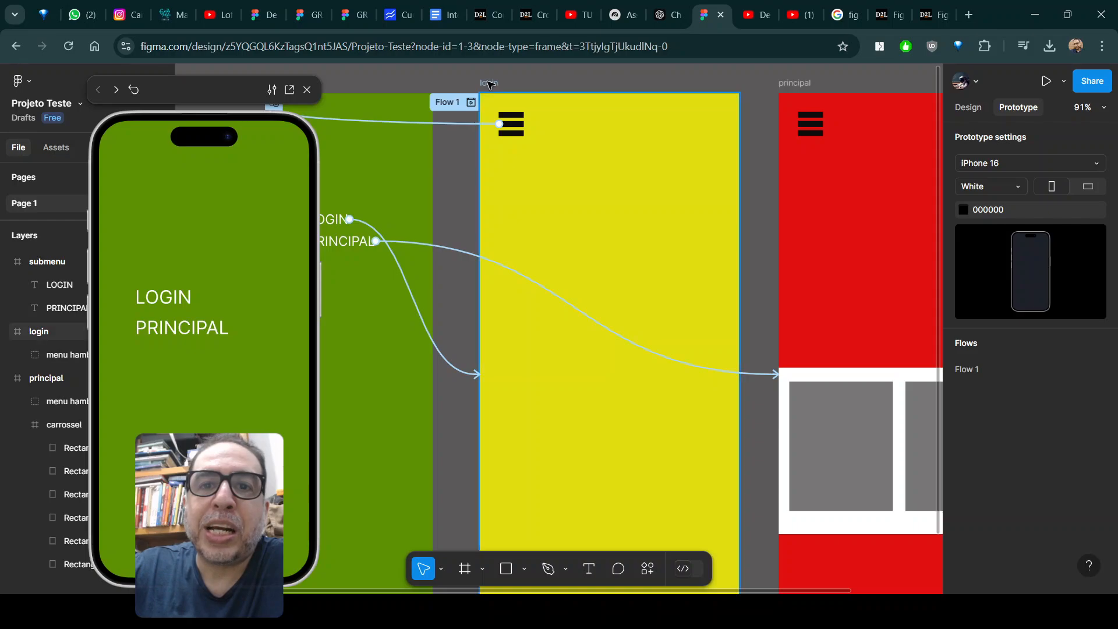
pyautogui.click(124, 147)
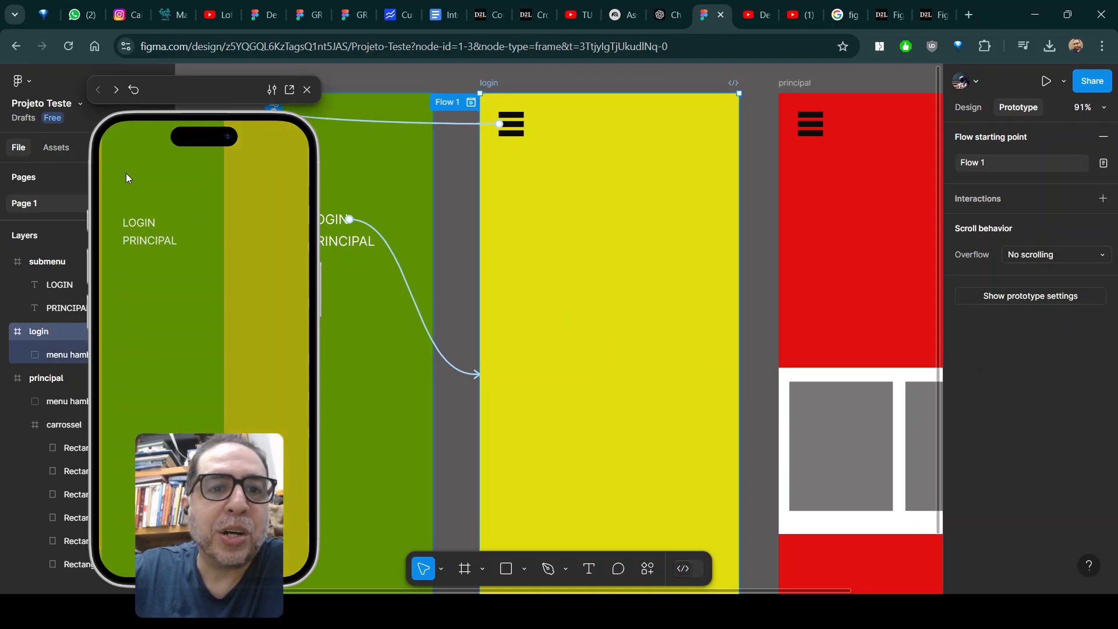
pyautogui.click(137, 225)
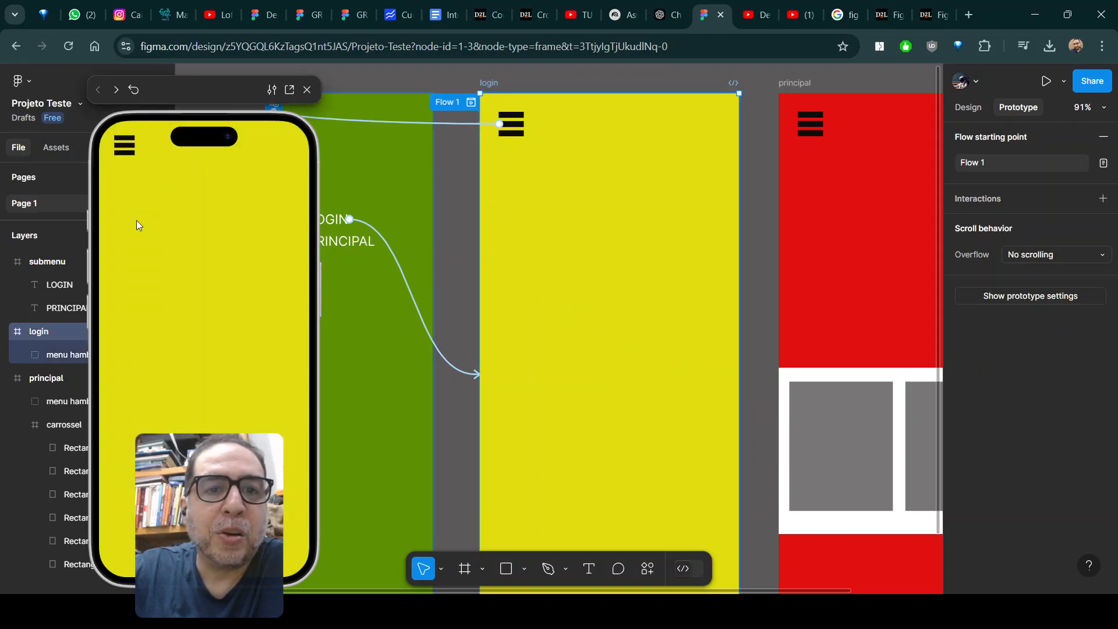
pyautogui.click(123, 150)
pyautogui.click(160, 246)
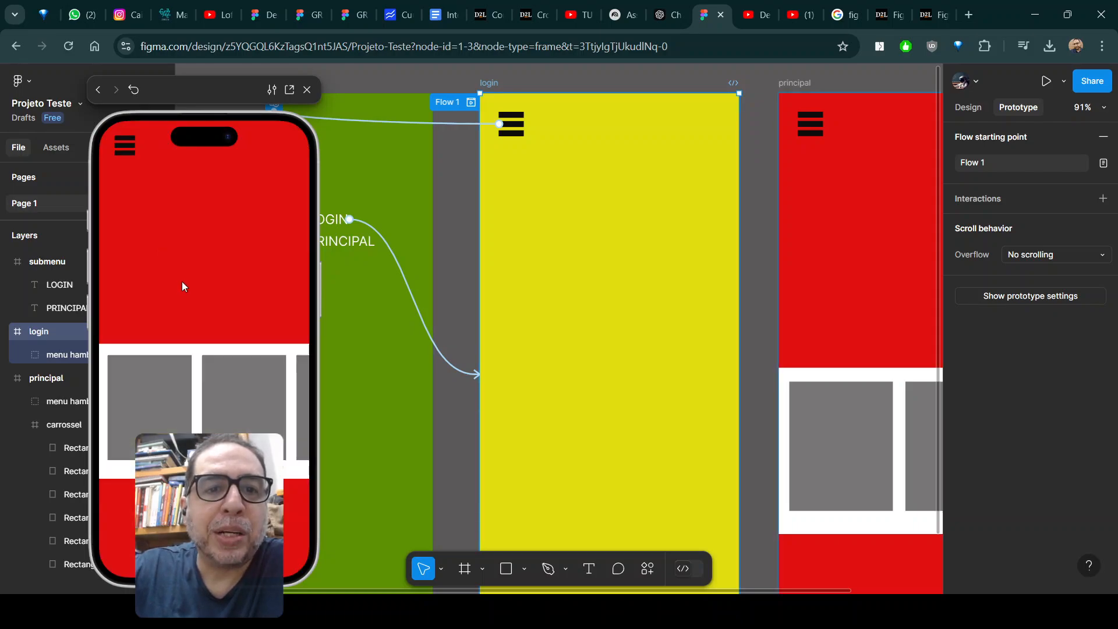
pyautogui.moveTo(201, 380); pyautogui.dragTo(159, 366)
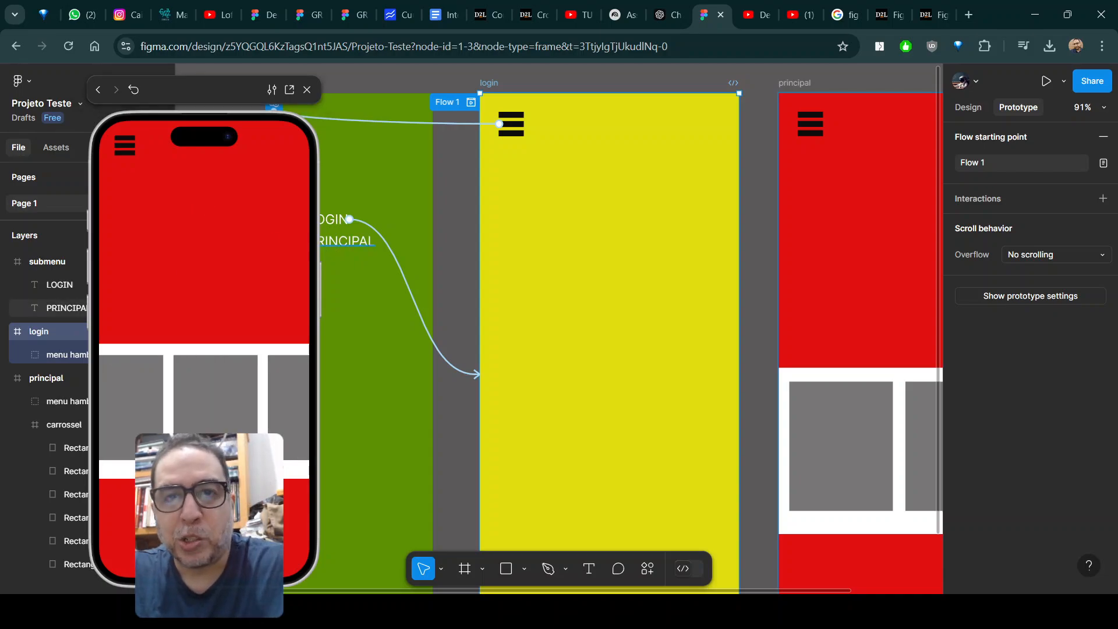